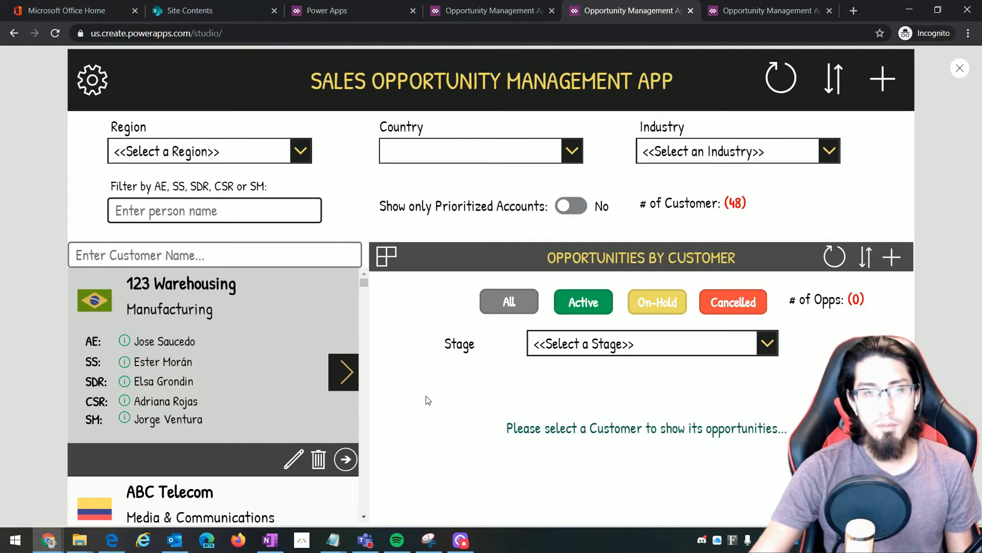
In preview, pick ABC Telecom and confirm its panel shows no registered opportunities
scroll(125, 366, "down", 2)
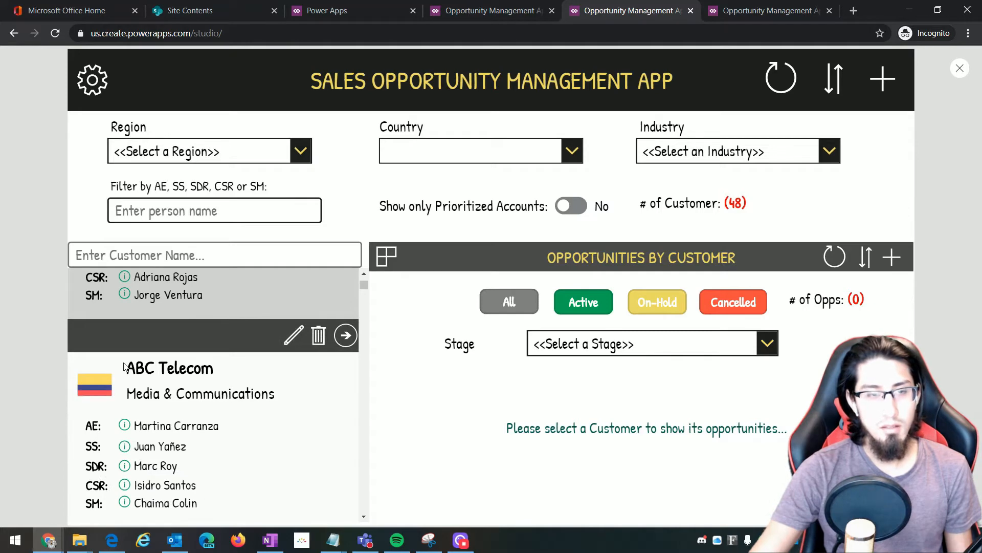
left_click(206, 404)
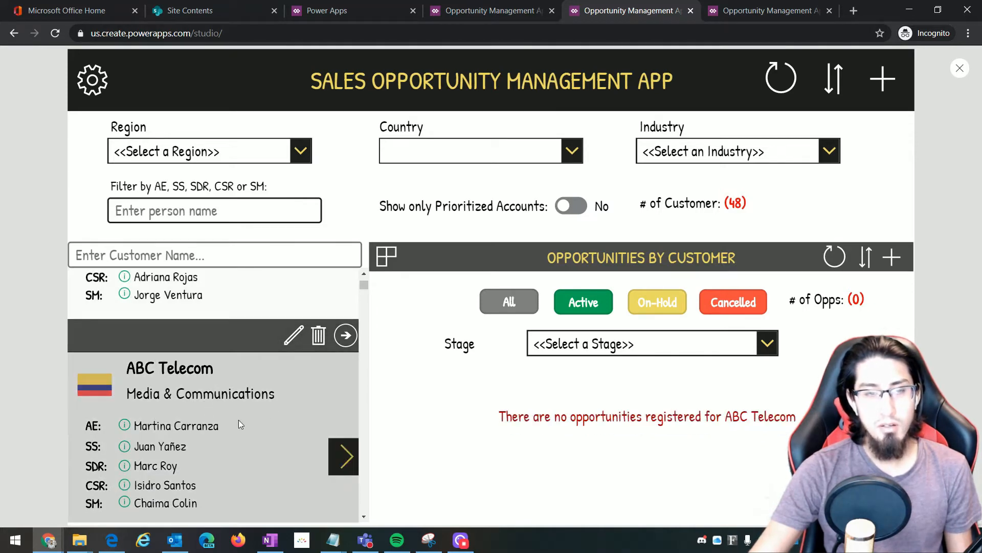
scroll(239, 420, "down", 1)
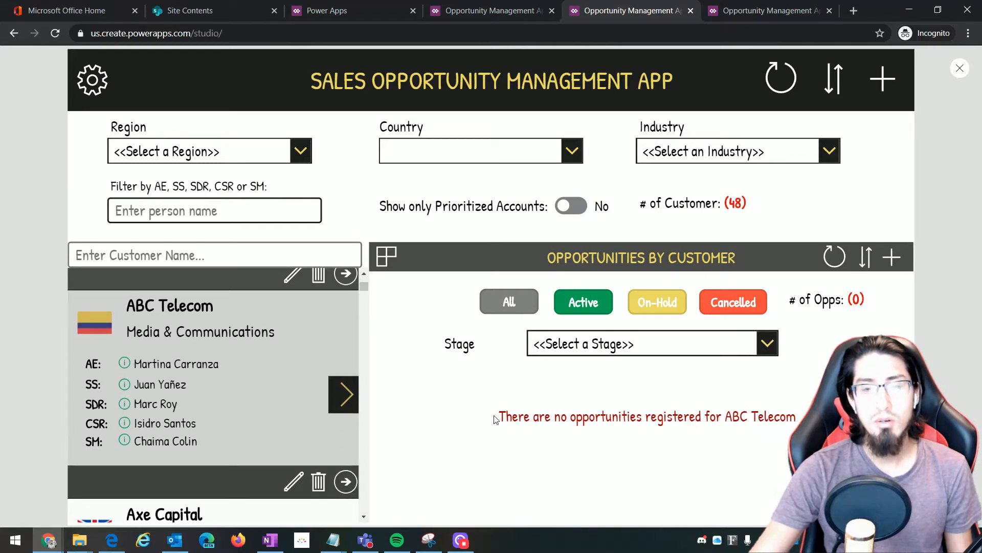
left_click_drag(495, 419, 796, 417)
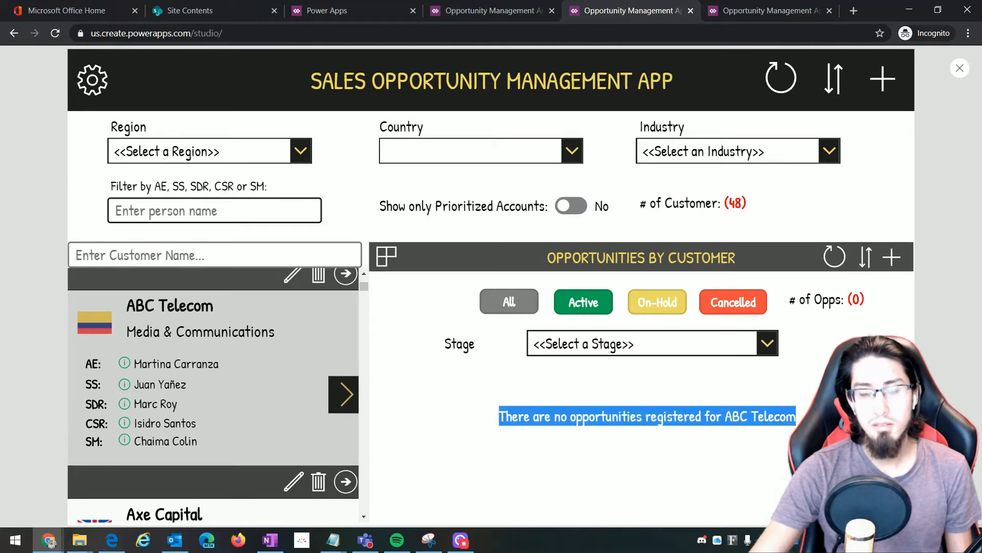
left_click(770, 429)
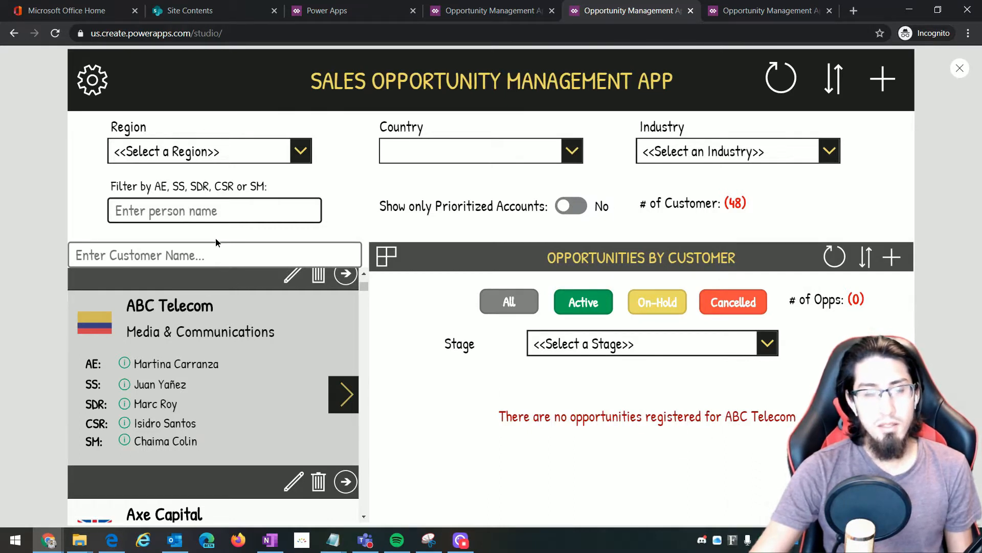
left_click(215, 252)
Search customers for 'rand' and load Rand Enterprises' opportunities
type("r")
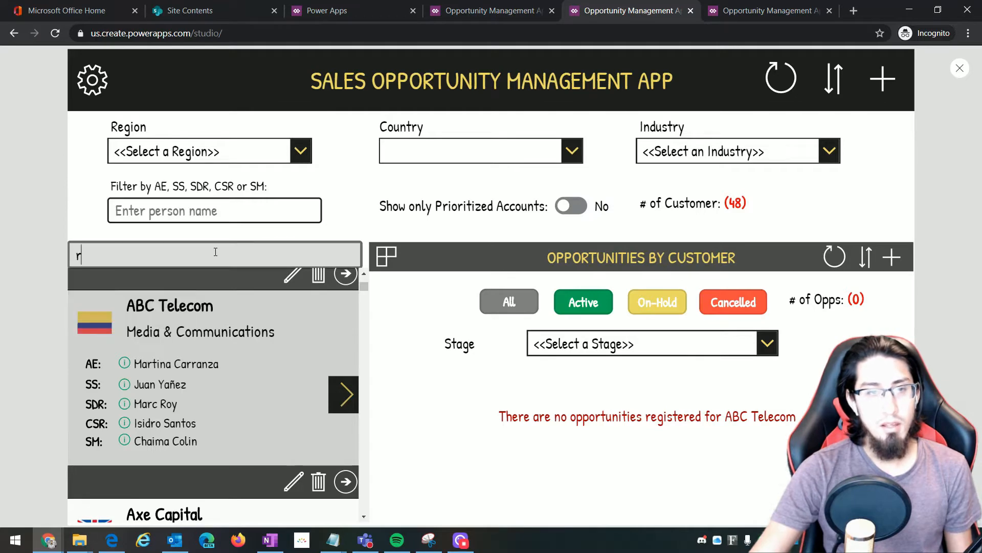
type("and")
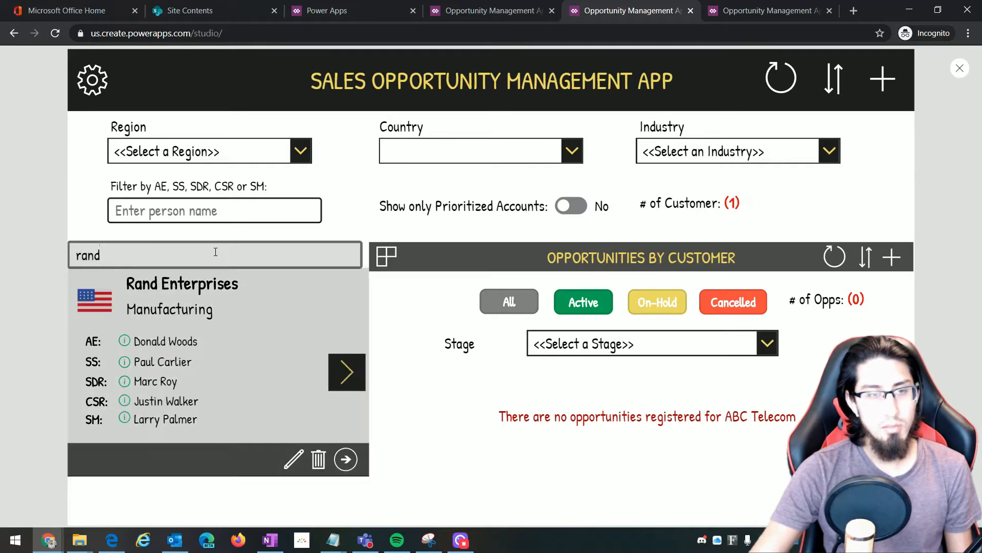
left_click(229, 359)
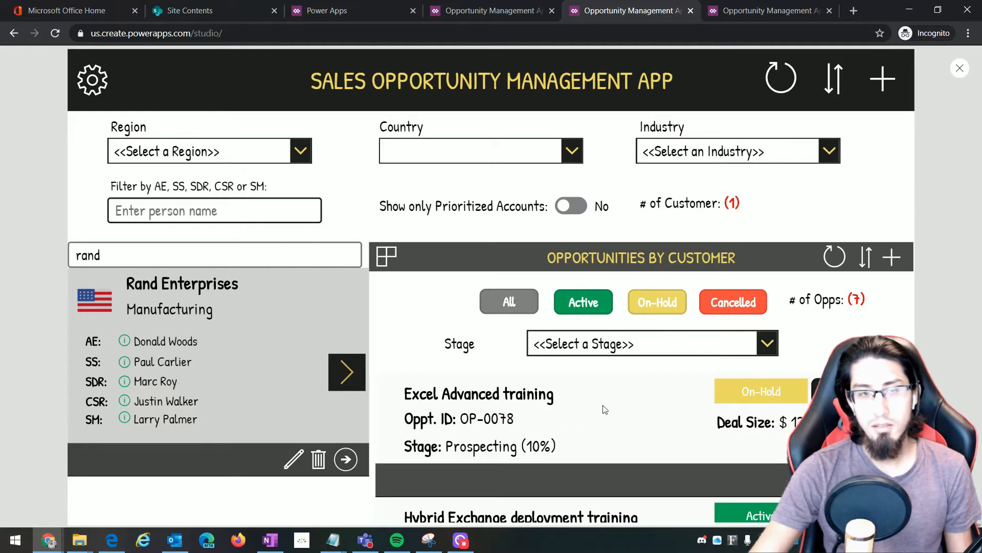
scroll(665, 423, "down", 6)
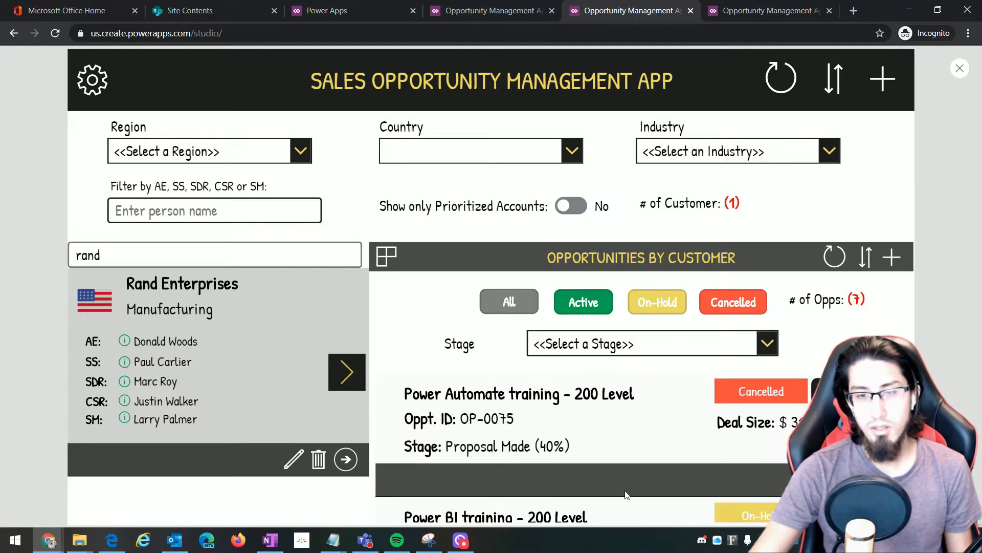
scroll(619, 471, "down", 3)
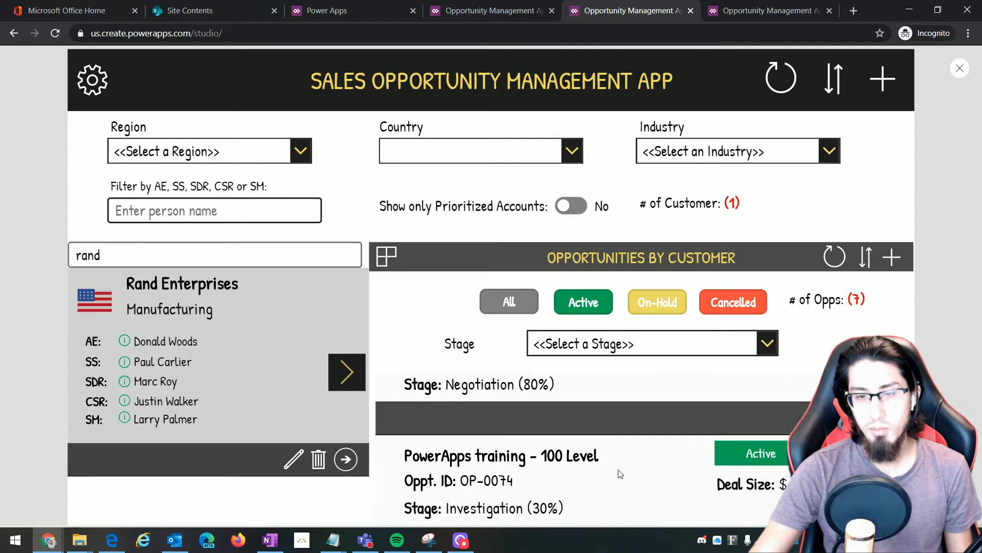
scroll(618, 468, "down", 1)
scroll(618, 468, "up", 3)
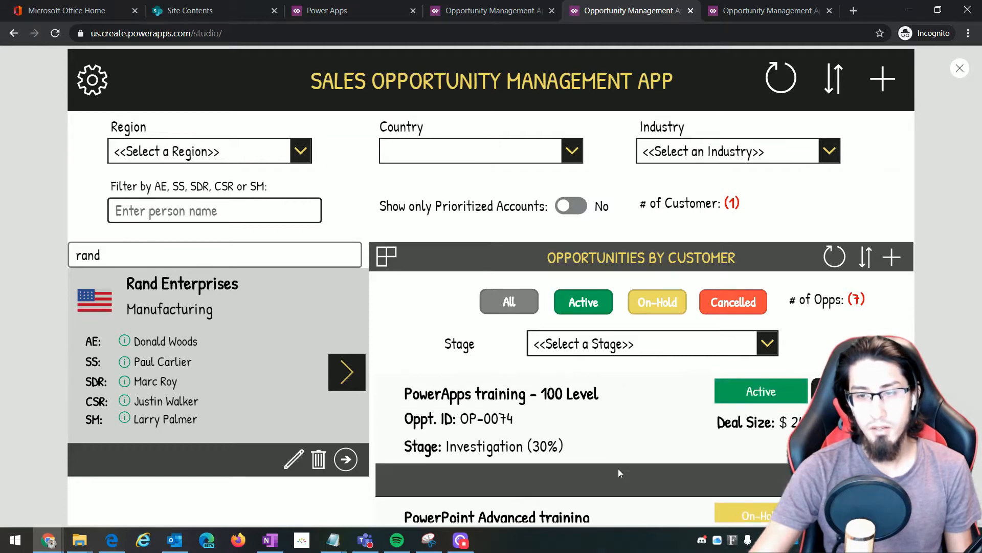
scroll(618, 468, "up", 5)
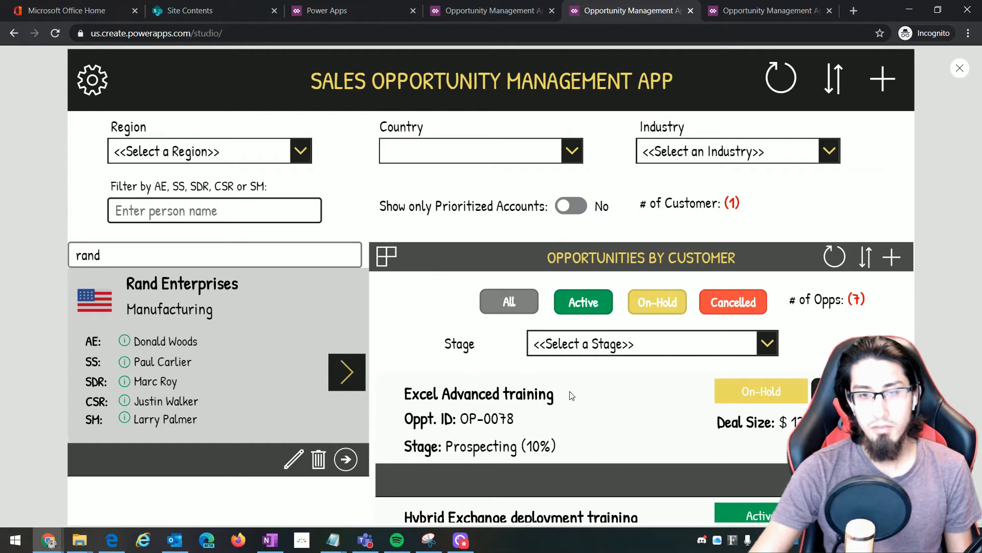
Filter to Active opportunities in the Negotiation (80%) stage, then close the preview
left_click(589, 310)
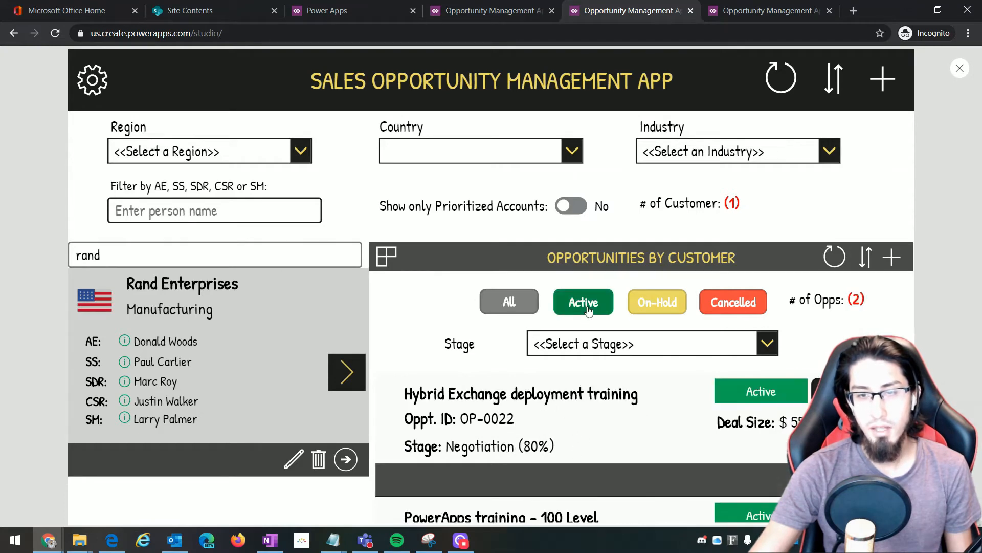
left_click(665, 305)
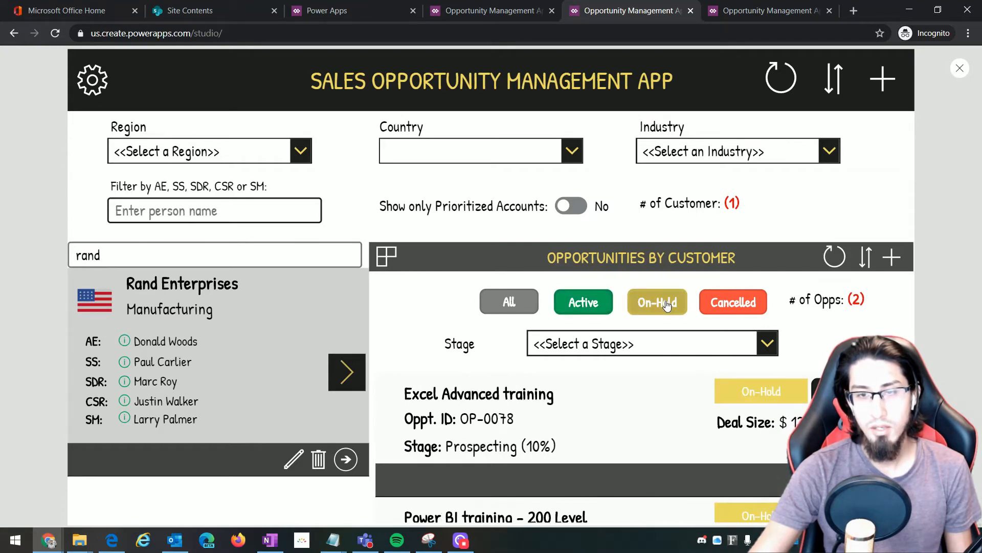
left_click(735, 306)
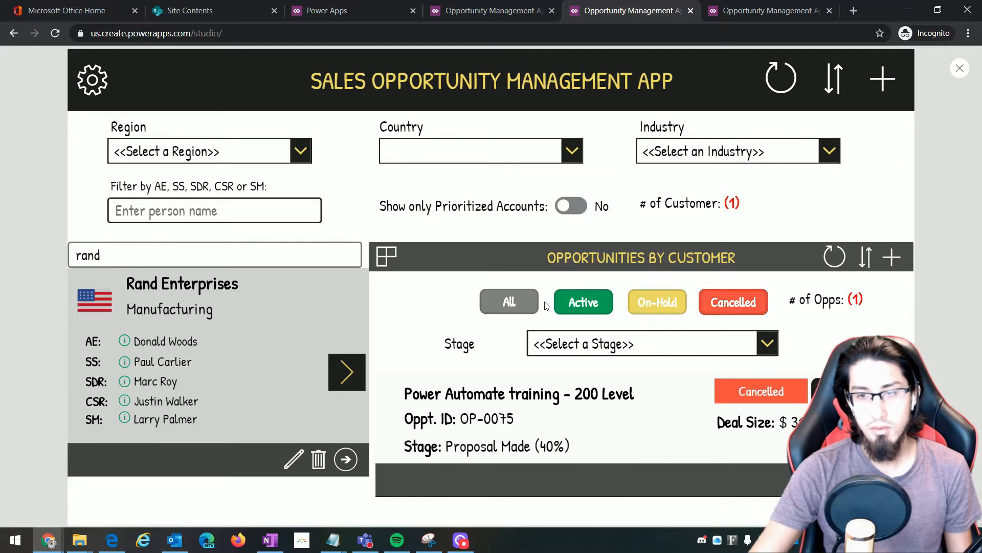
left_click(585, 306)
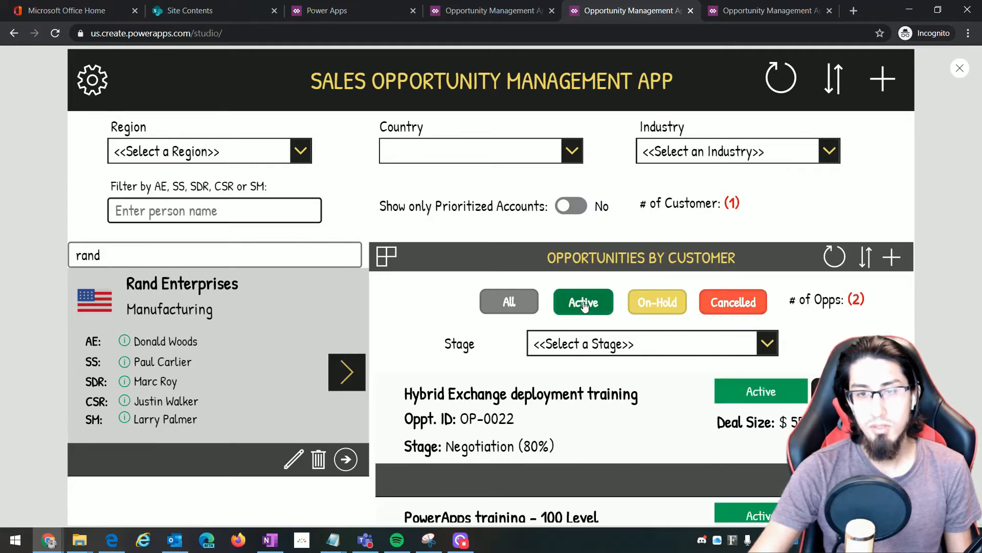
left_click(769, 350)
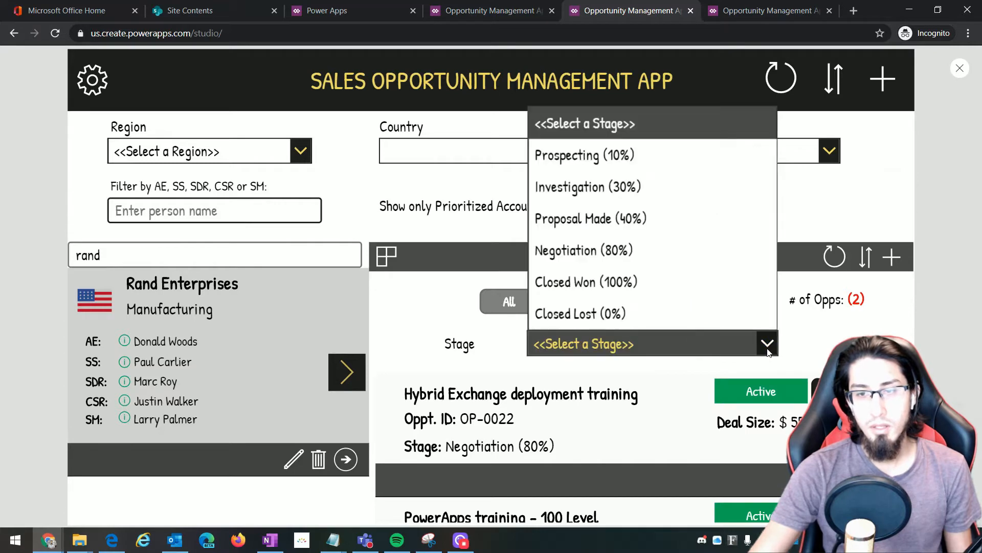
left_click(623, 258)
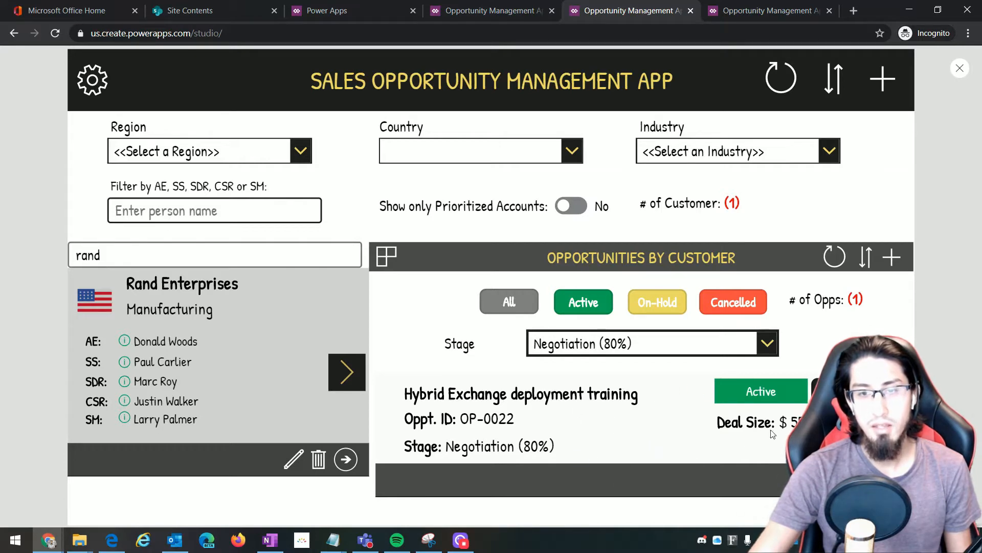
left_click(959, 70)
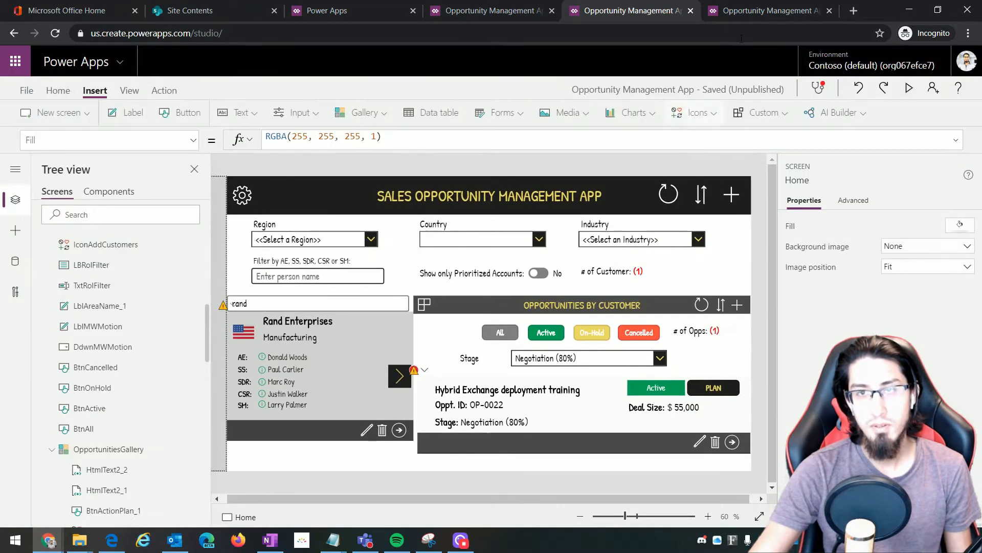
Switch to the Demo app and browse the Insert menu's icons and shapes list
left_click(766, 11)
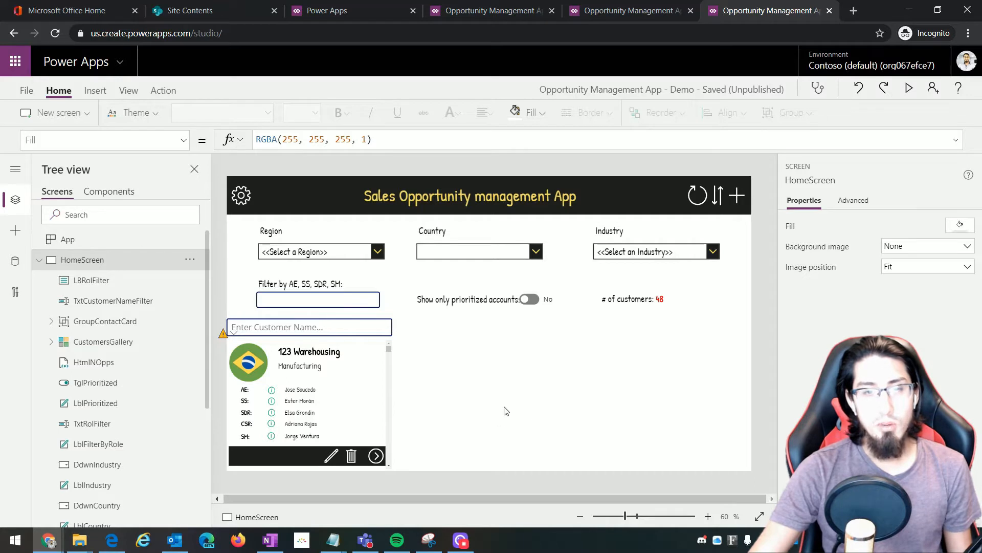
left_click(429, 540)
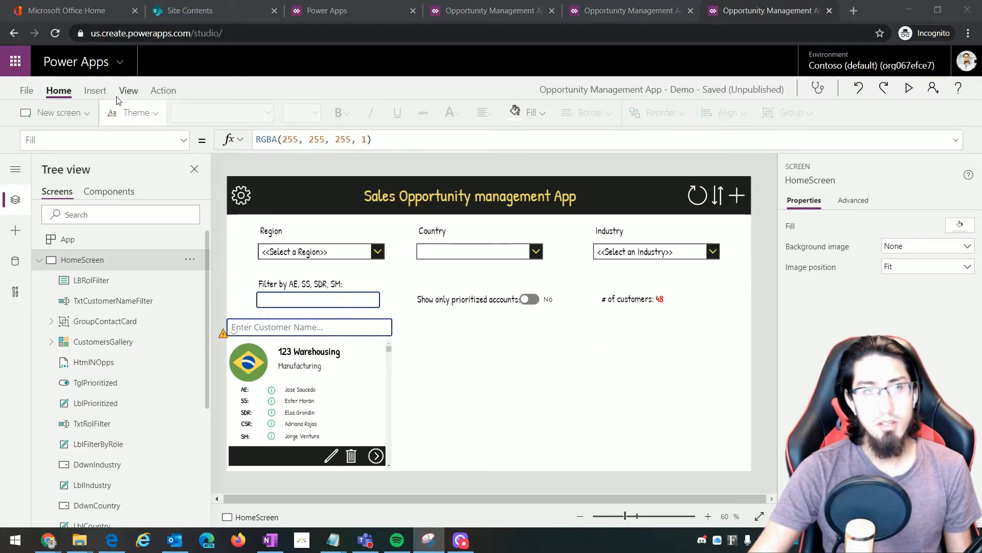
left_click(95, 90)
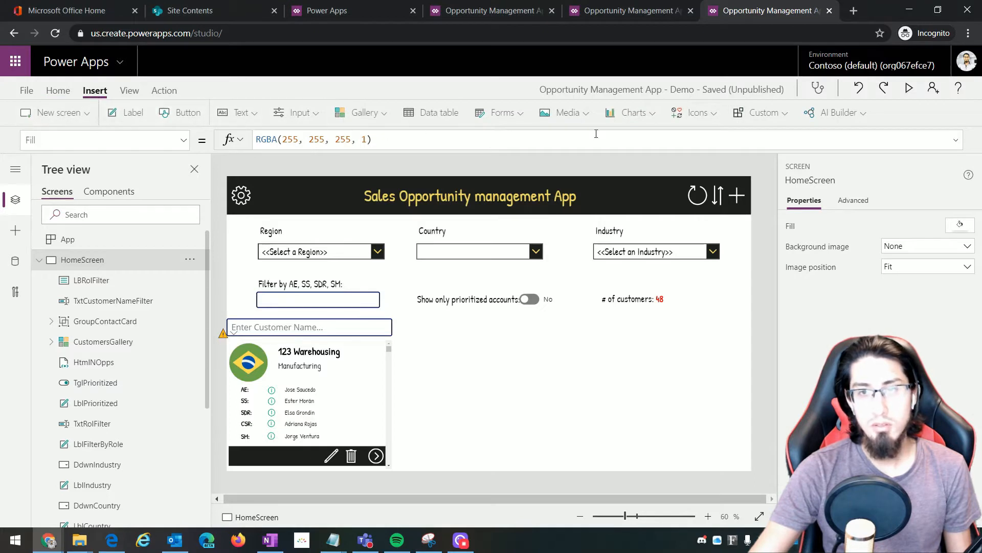
left_click(709, 120)
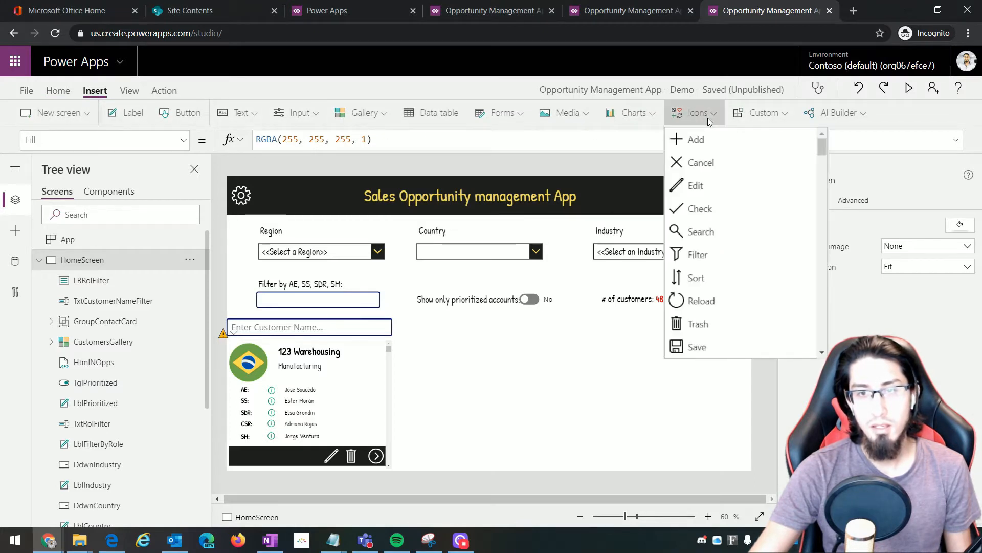
scroll(727, 241, "down", 2)
scroll(727, 239, "down", 5)
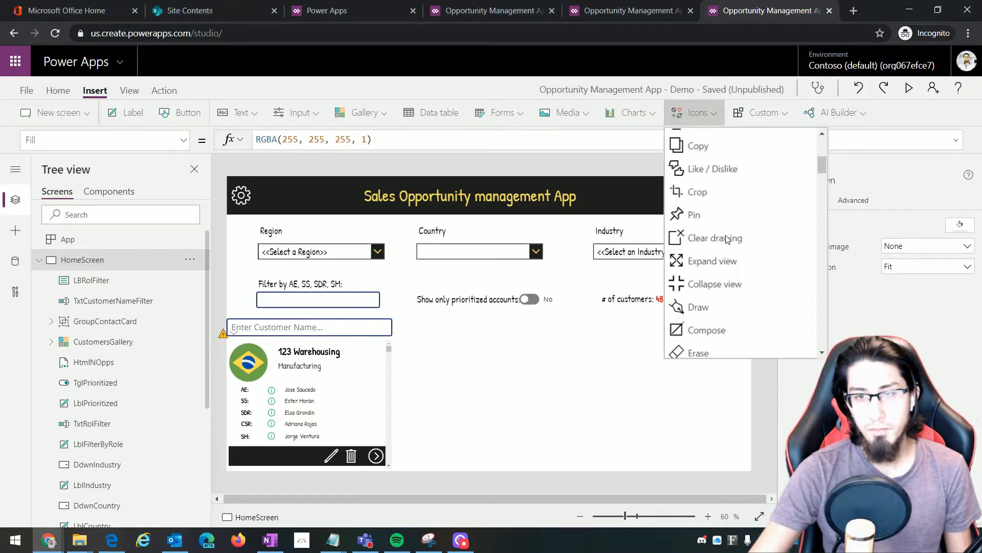
scroll(747, 214, "up", 1)
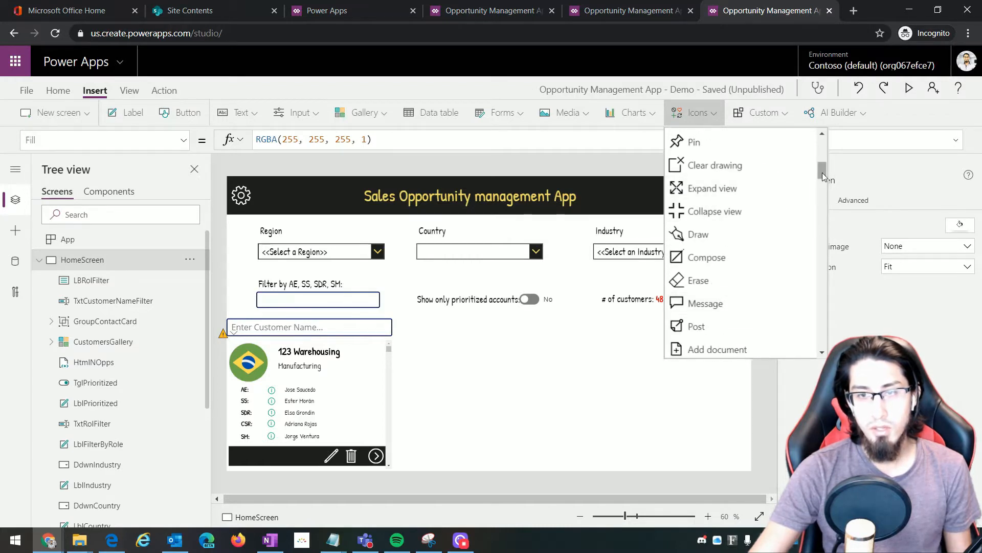
left_click_drag(821, 173, 810, 336)
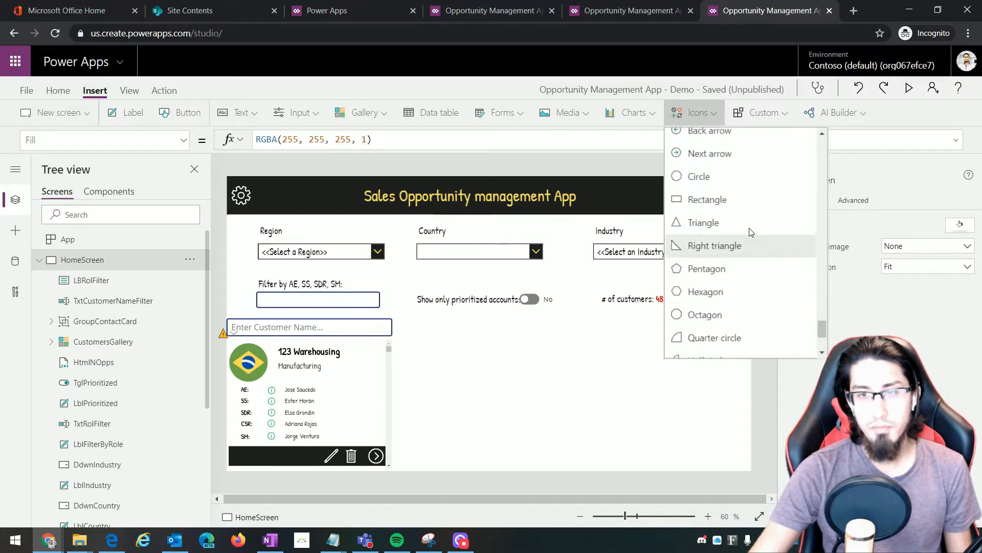
Insert a rectangle beside the customer list and shorten it into a bar
left_click(720, 200)
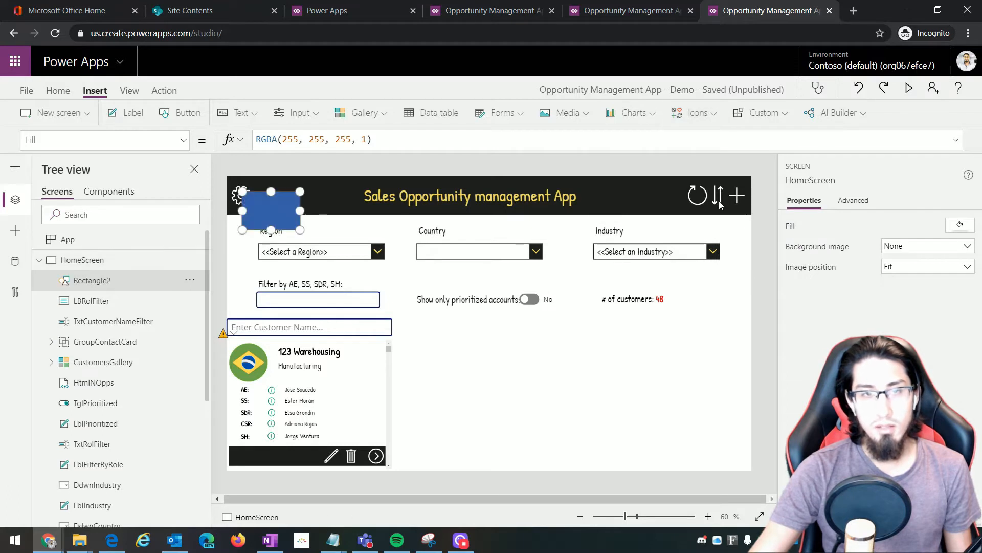
left_click_drag(285, 208, 751, 339)
left_click_drag(573, 359, 575, 344)
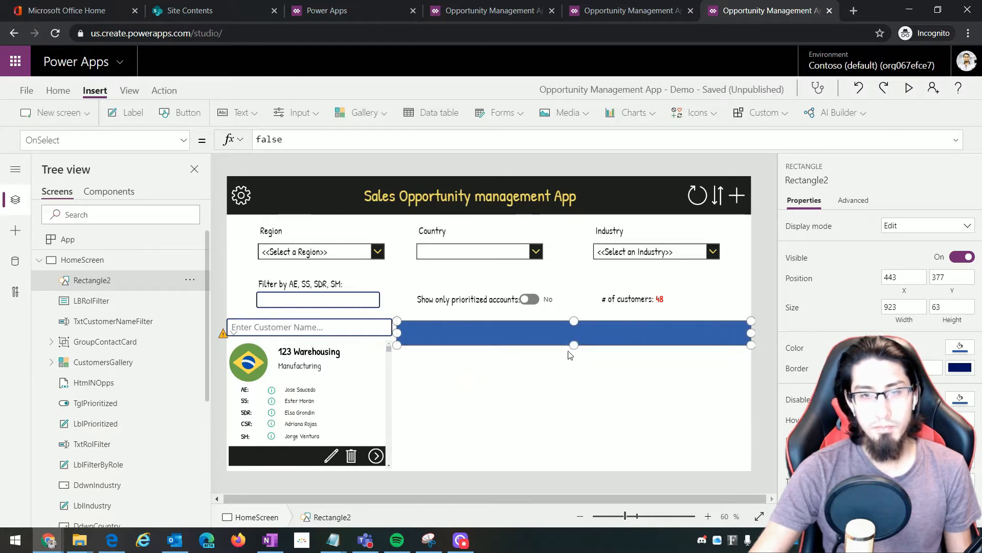
Set the bar's Fill to RGBA(30, 30, 30, 0.8) dark grey
left_click(184, 142)
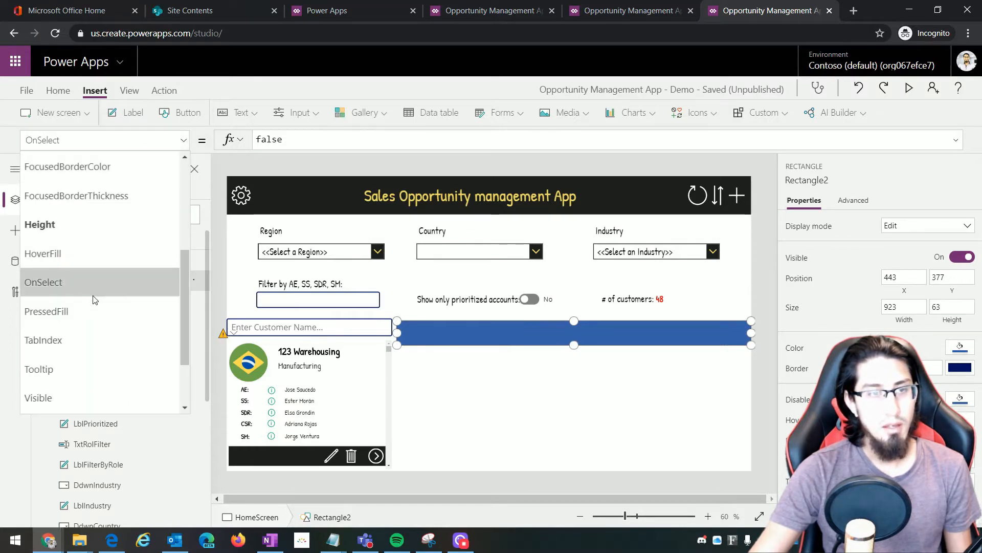
scroll(78, 258, "down", 2)
type("Fil")
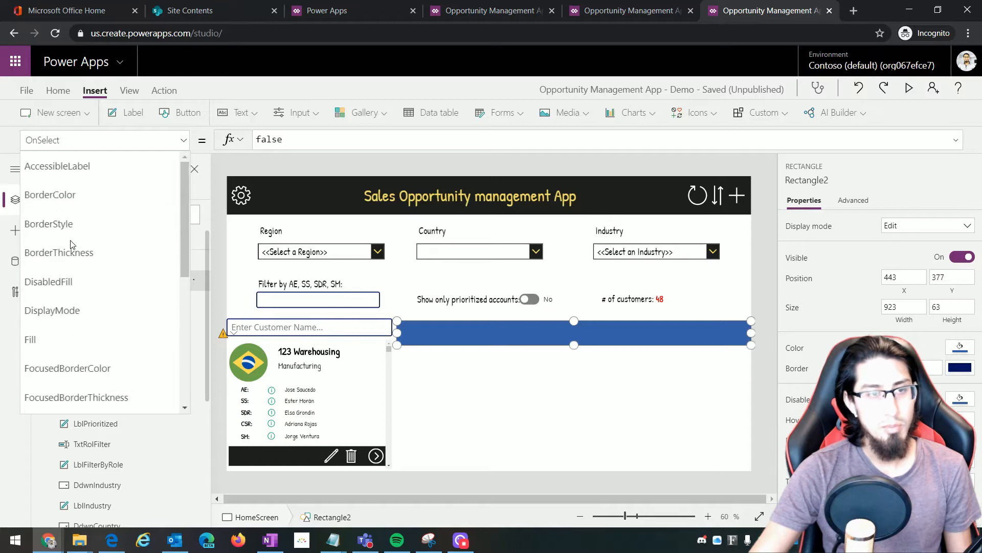
type("l")
key("Return")
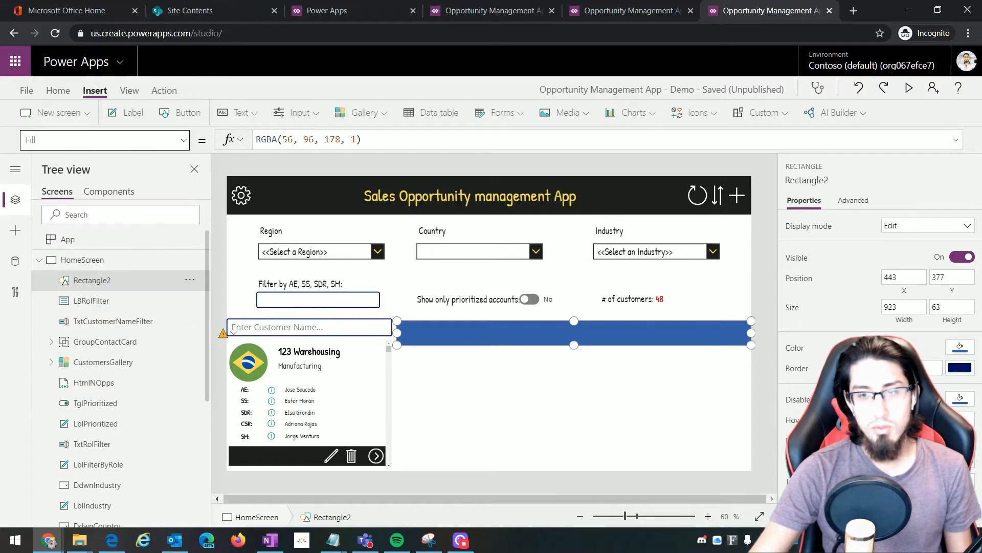
key("alt+Tab")
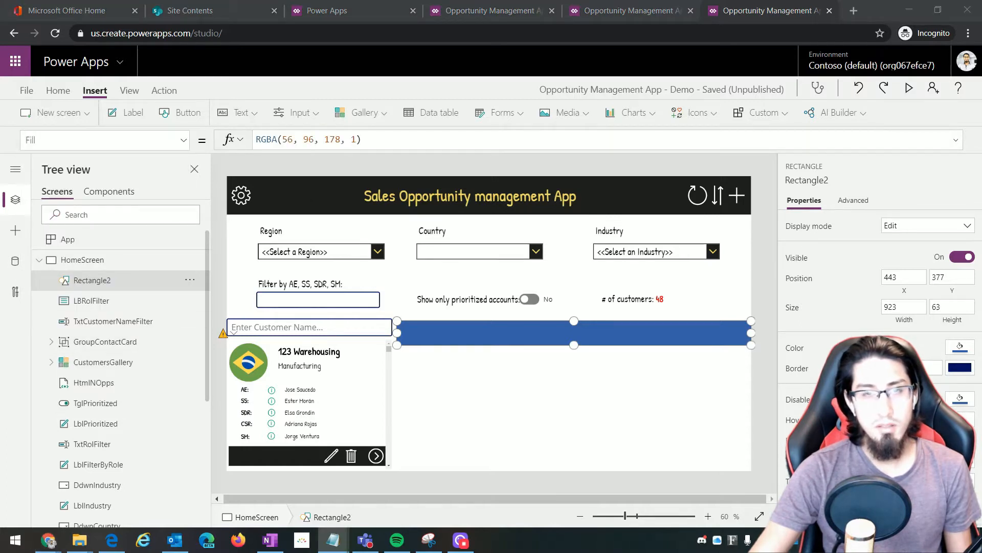
left_click_drag(410, 139, 255, 143)
type("RGBA(30, 30, 30, 0.8)")
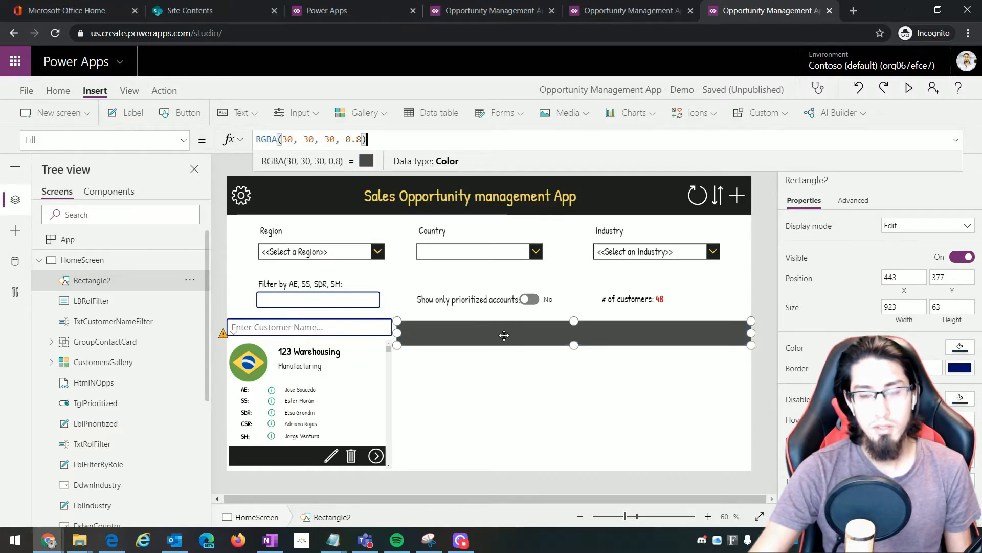
left_click(502, 401)
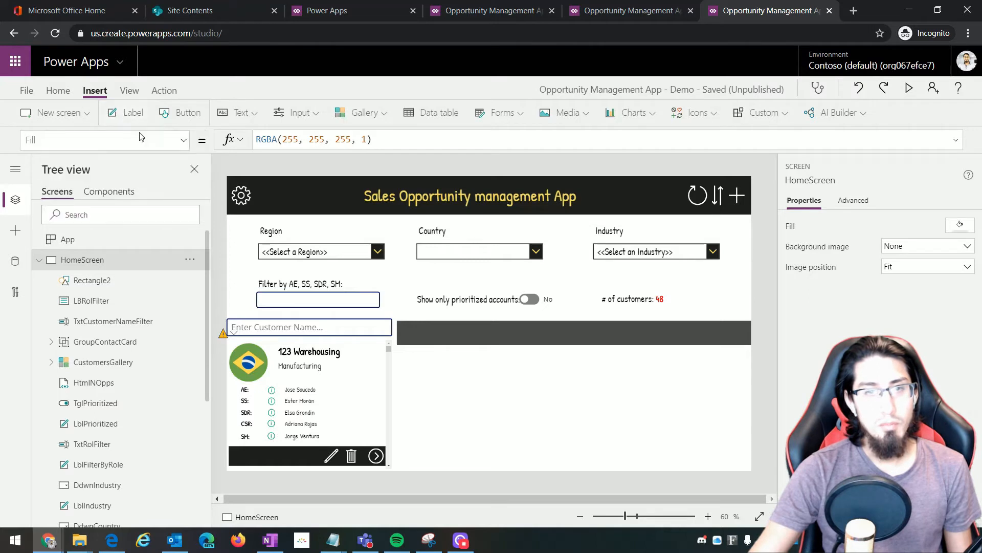
Add a label on the dark bar reading 'OPPORTUNITIES BY CUSTOMER'
left_click(126, 112)
left_click_drag(256, 197, 707, 340)
left_click(281, 140)
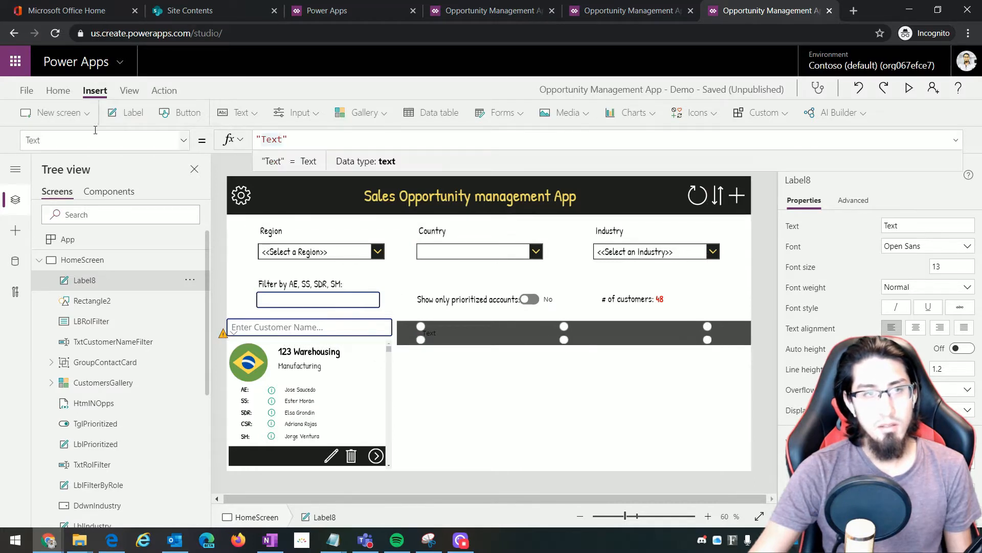
left_click_drag(67, 139, 18, 143)
left_click_drag(262, 141, 282, 141)
type("OPP")
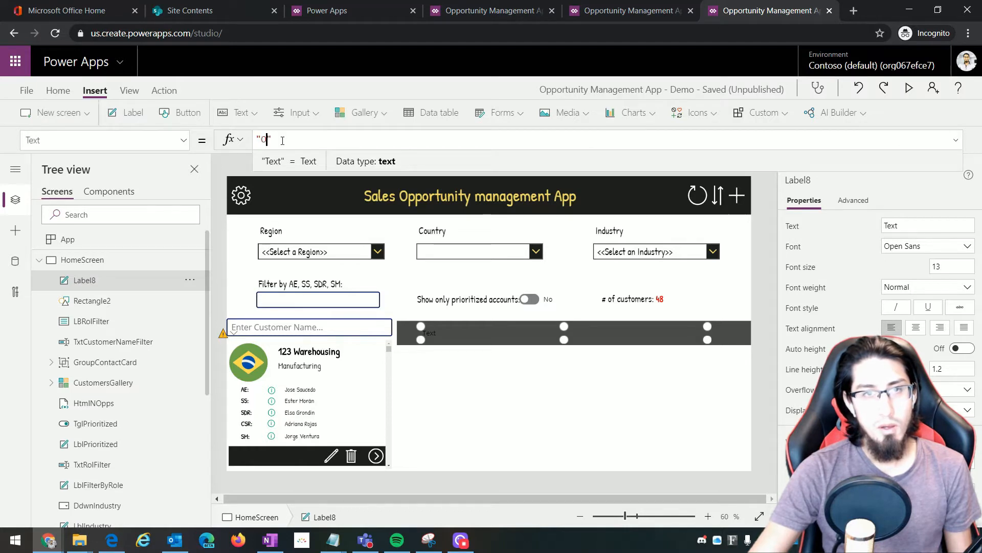
type("ORTUNITI")
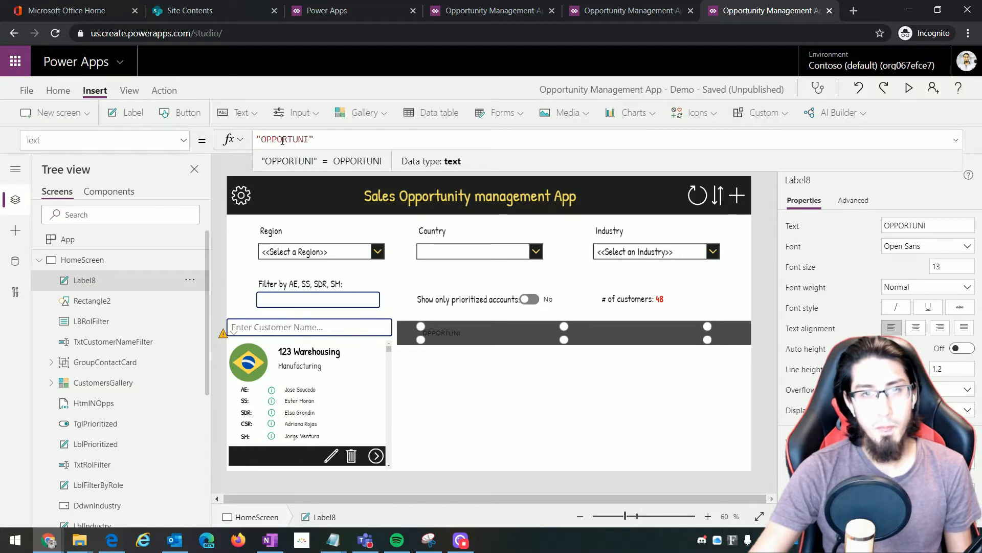
type("ES BY CS")
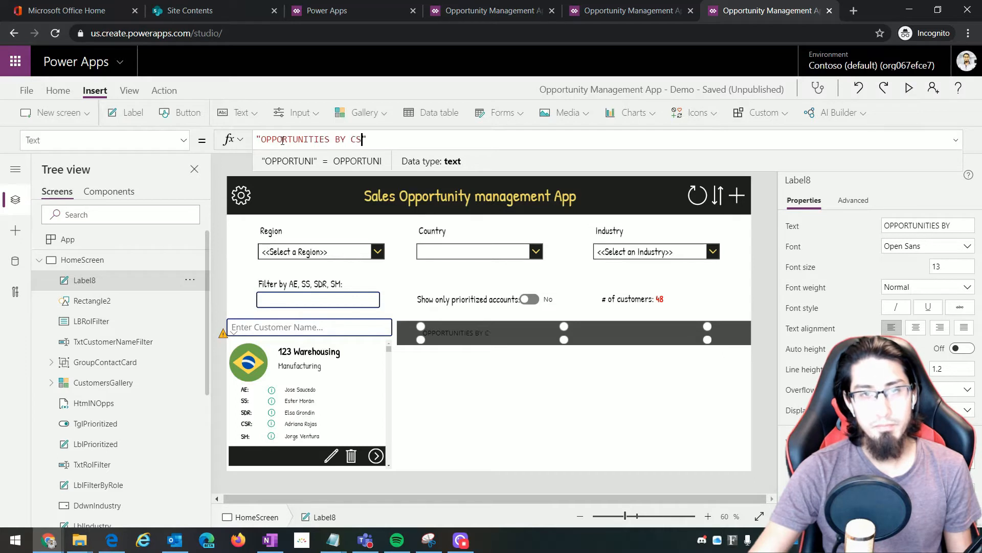
key("BackSpace")
type("USTO")
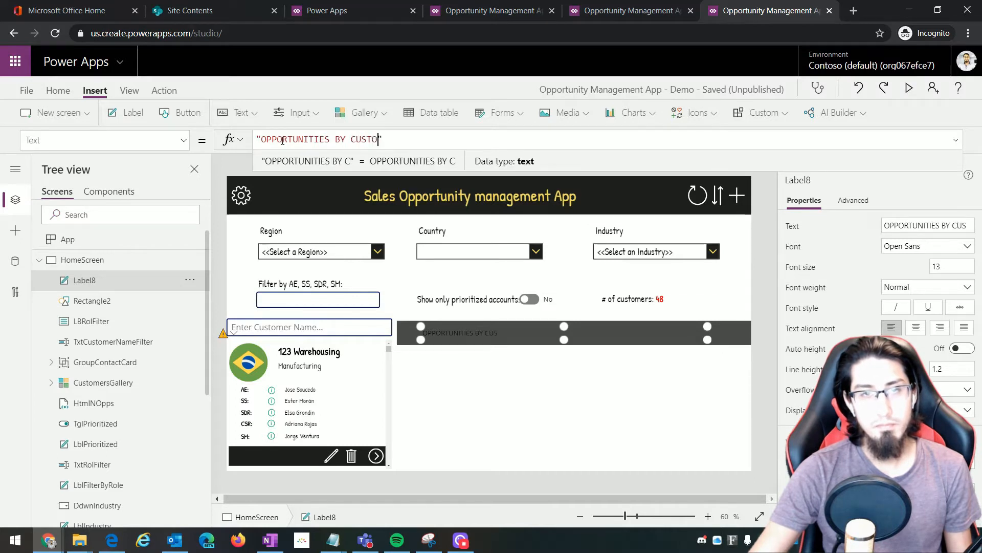
type("MER")
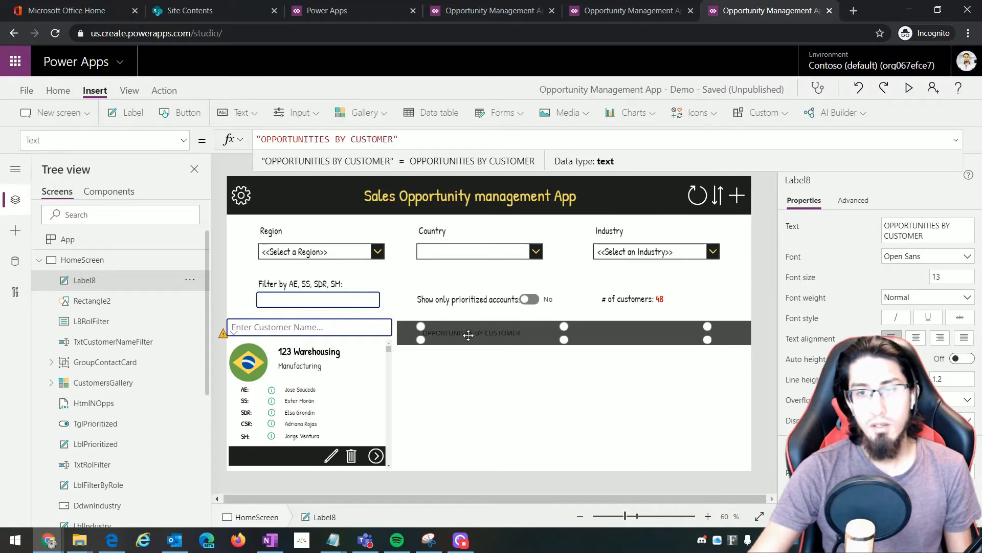
left_click_drag(708, 339, 710, 339)
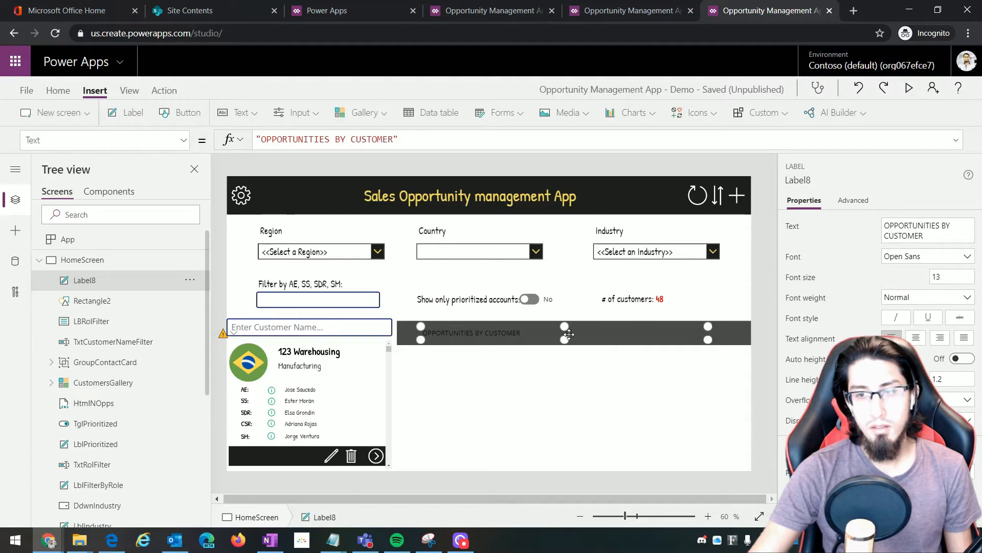
Centre the heading, enlarge it to size 24, and set its Font to LblUI.Font
left_click(915, 338)
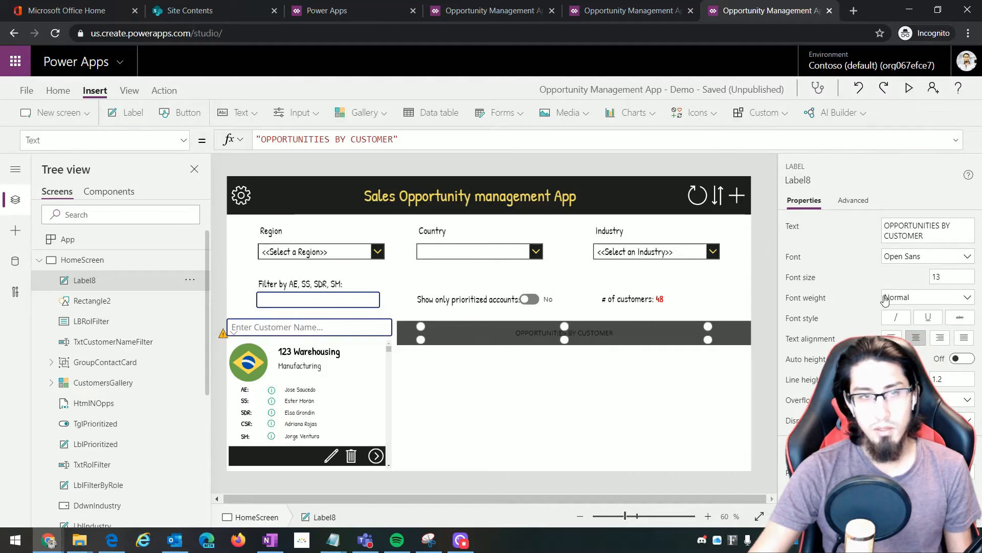
left_click(944, 277)
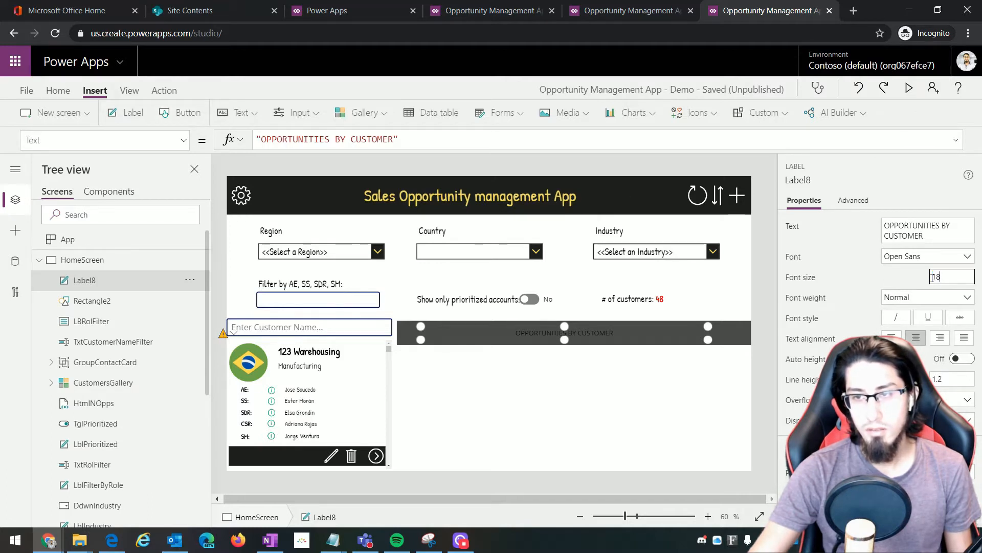
key("Return")
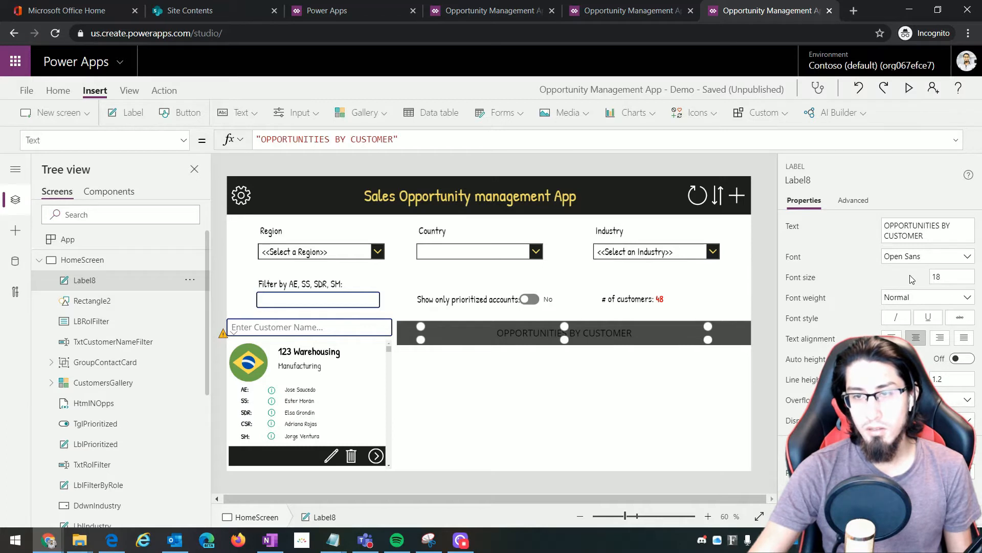
left_click(23, 140)
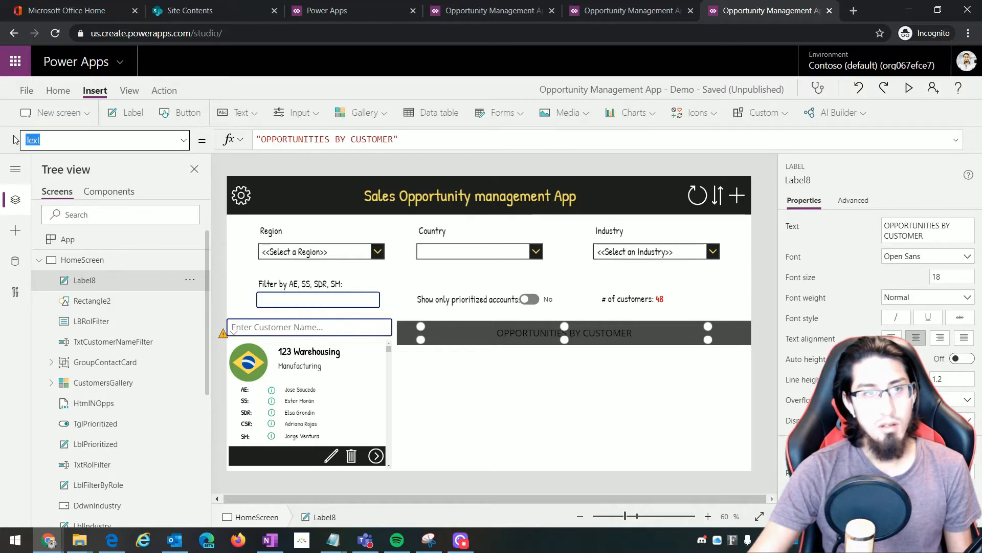
type("Font")
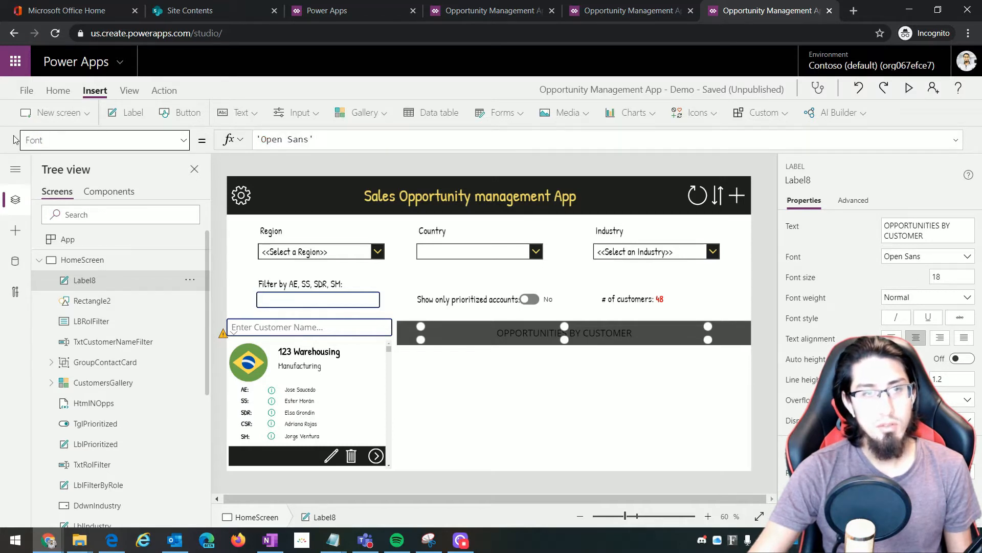
left_click(302, 142)
left_click_drag(370, 139, 255, 139)
key("BackSpace")
type("Lbl")
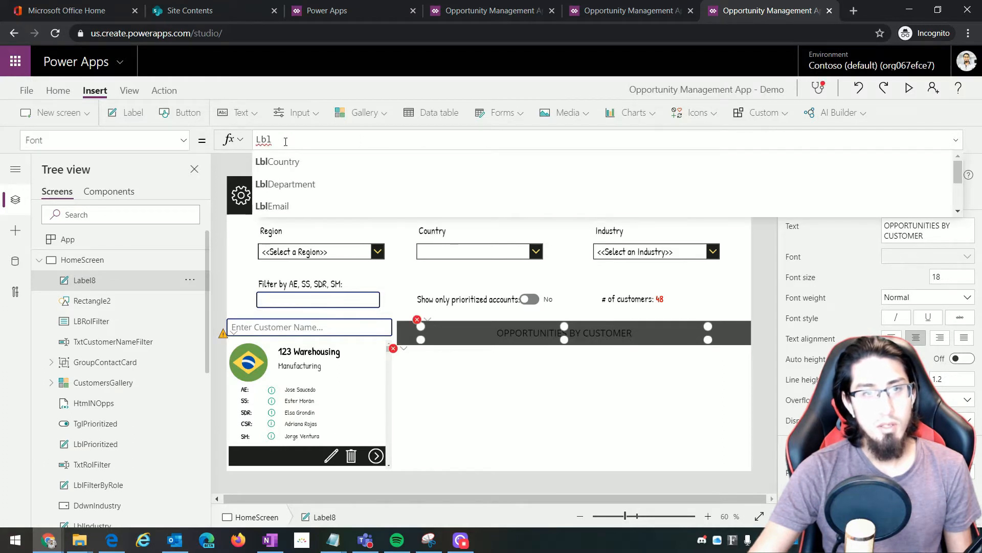
type("UI")
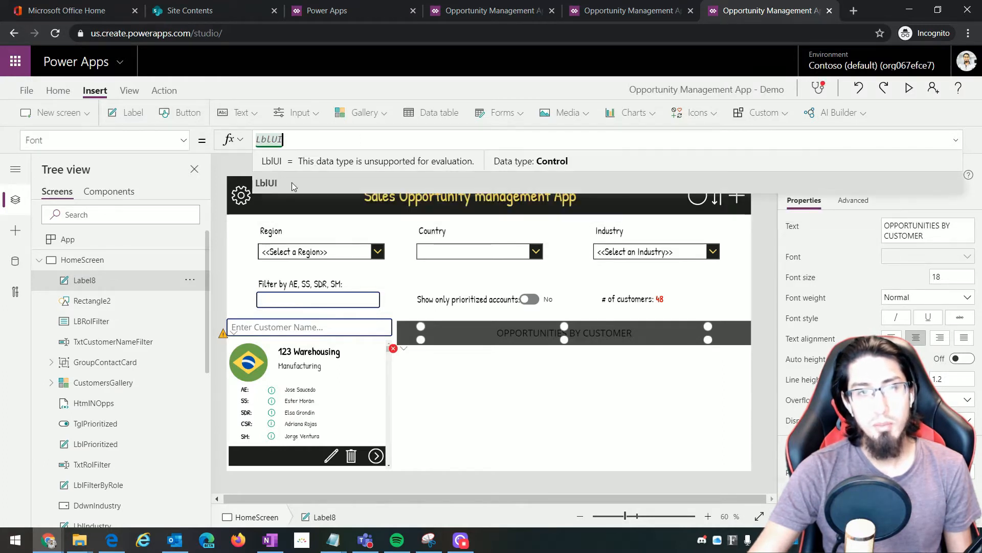
type(".Font")
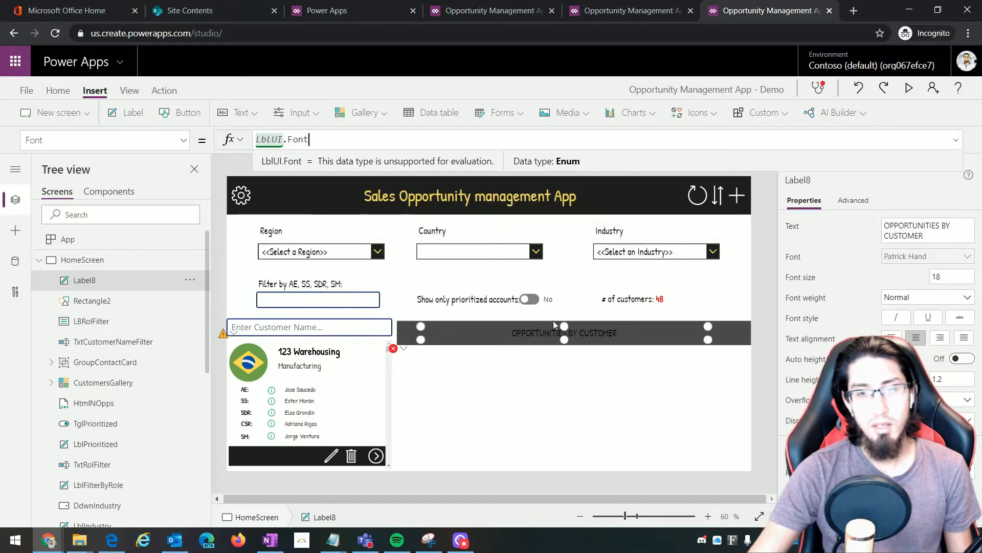
left_click(934, 277)
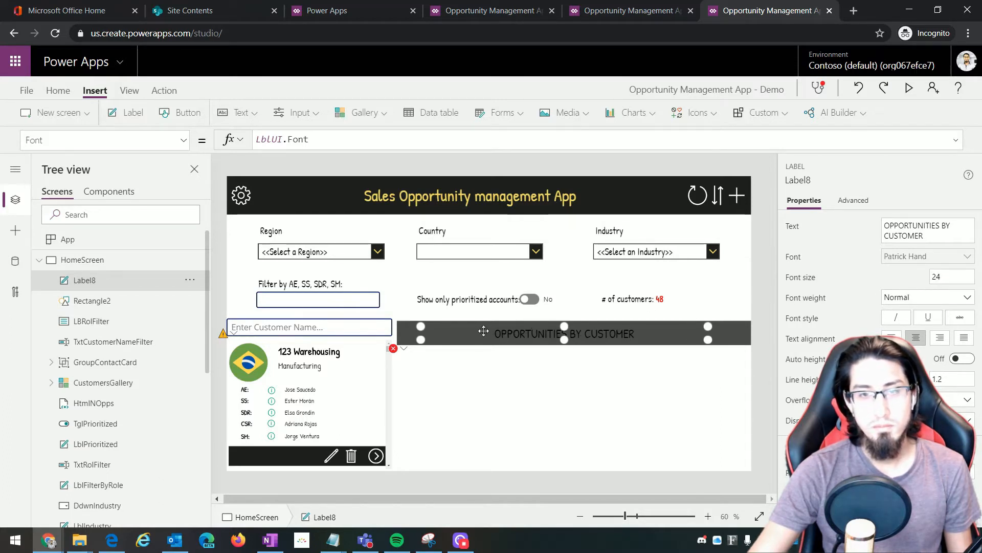
Set the heading's Color to LblTitle.Color yellow
left_click(102, 139)
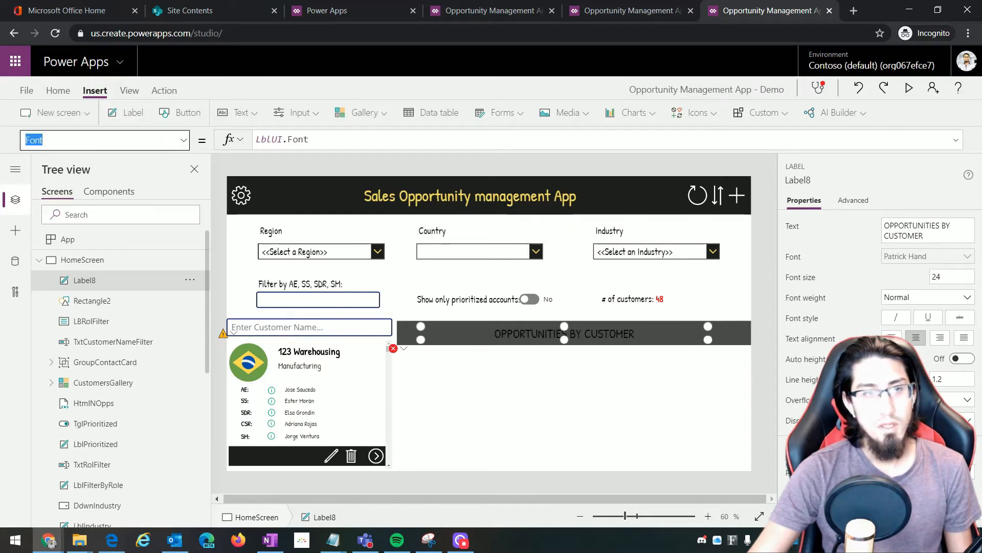
type("Color")
key("Return")
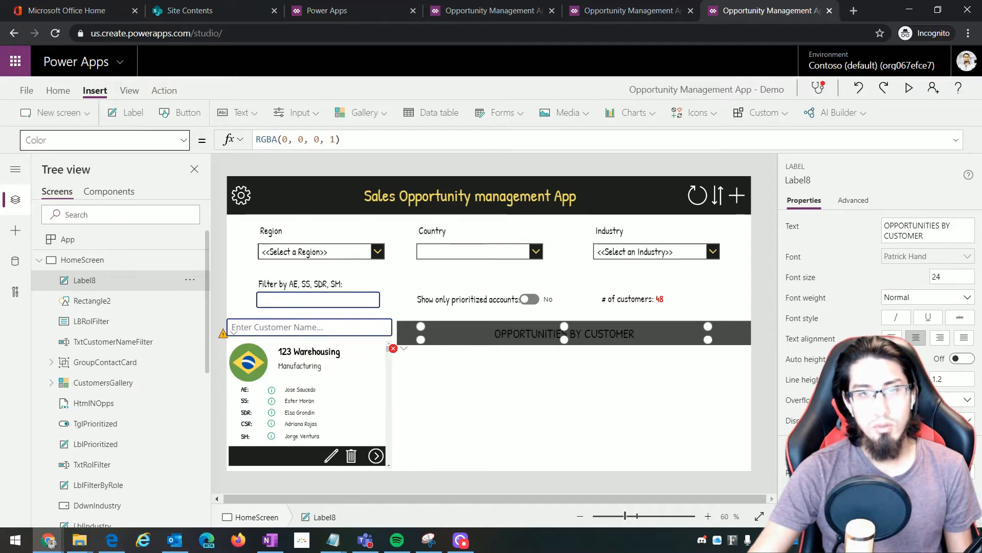
left_click(377, 139)
key("ctrl+a")
type("LblTitle")
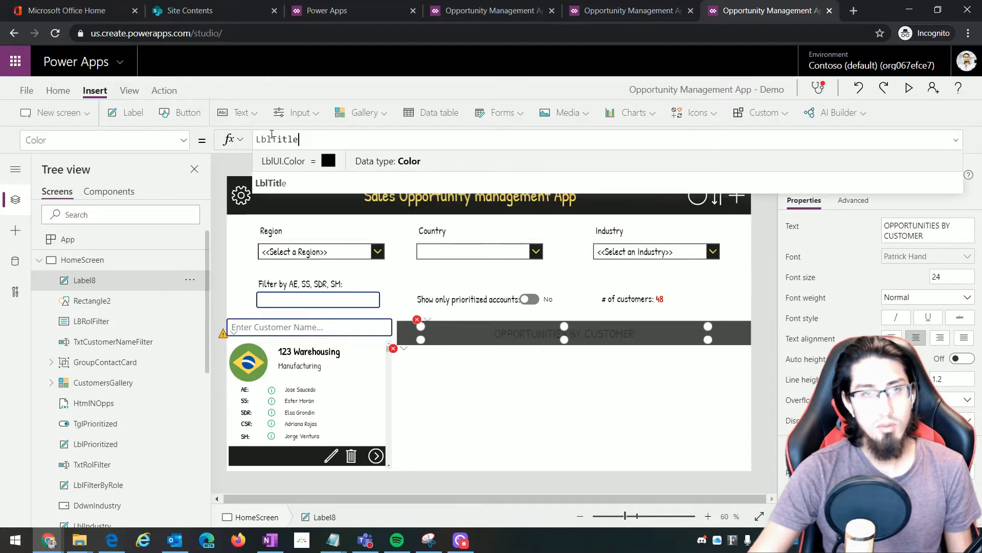
type(".")
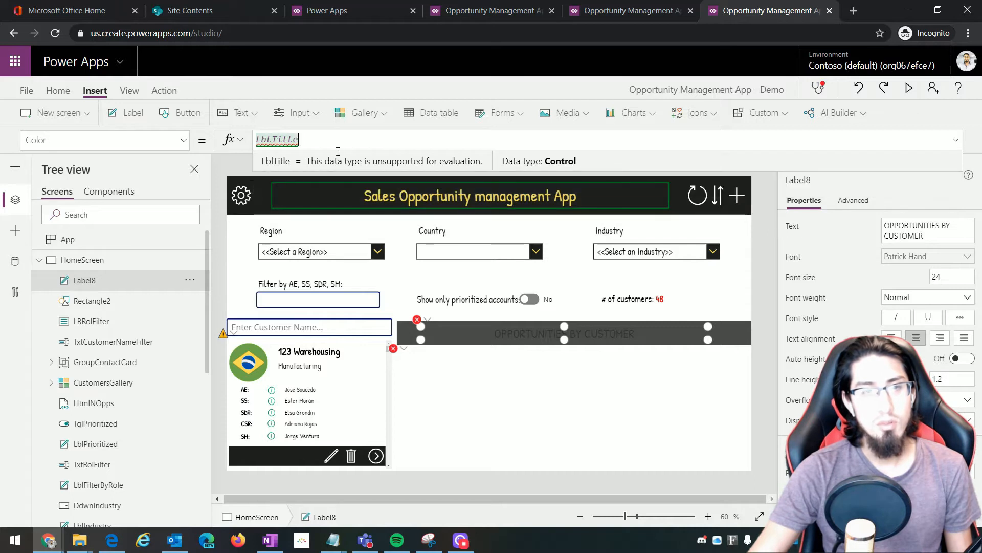
type(".Color")
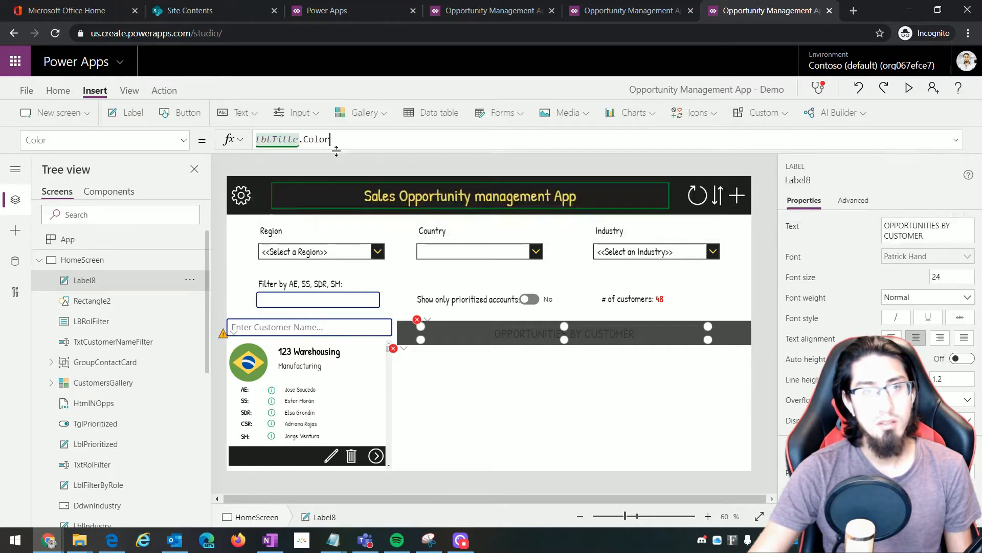
left_click(287, 178)
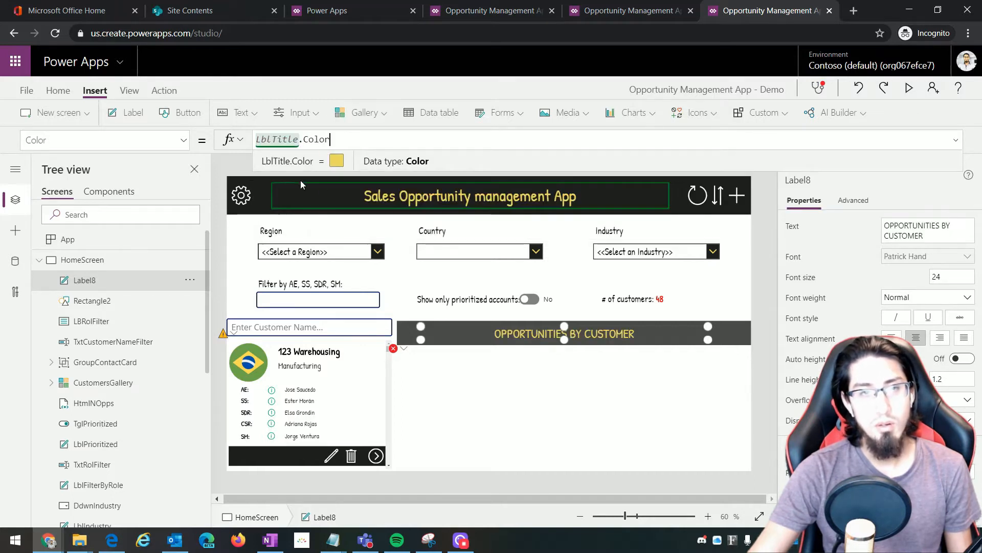
left_click(533, 398)
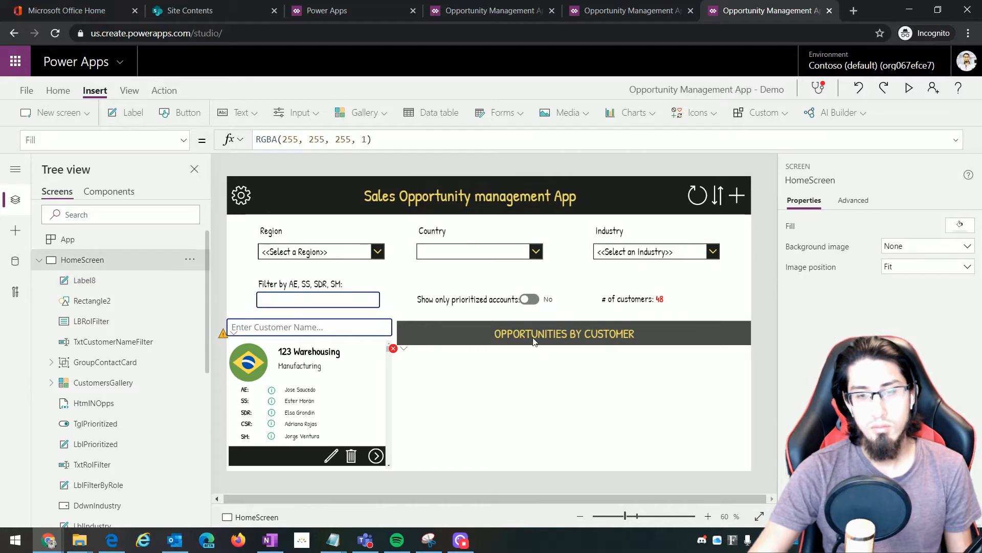
Insert a plus icon at the right end of the dark bar
left_click(697, 113)
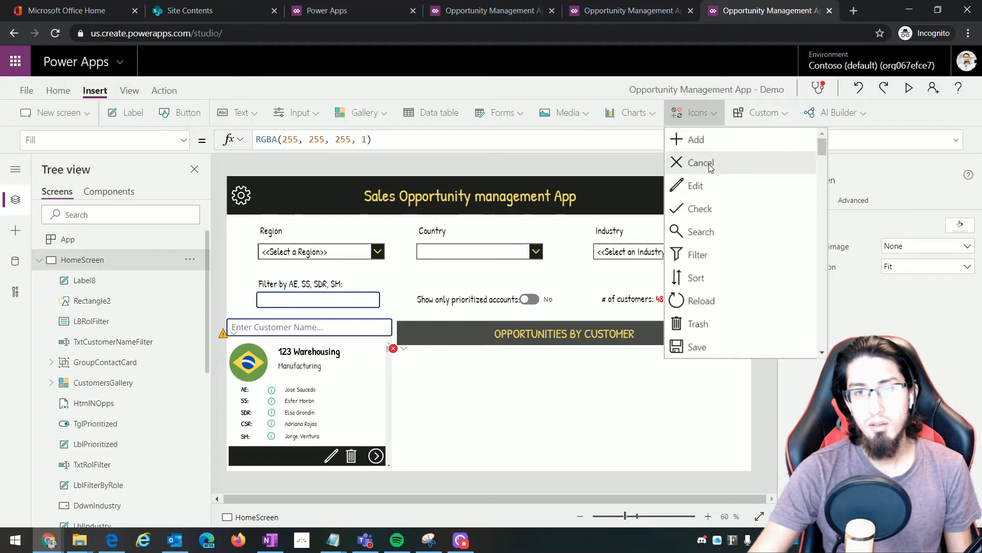
key("Escape")
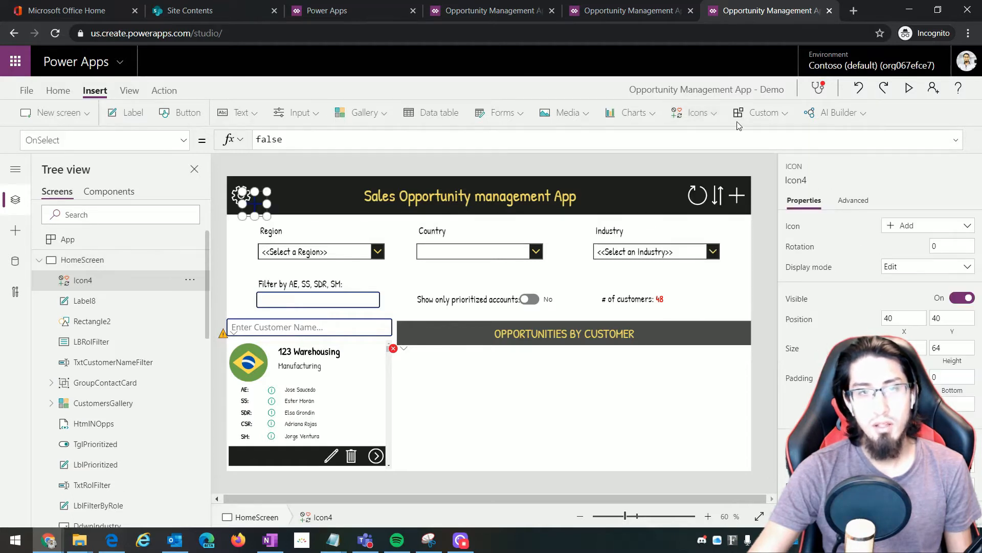
left_click_drag(258, 197, 732, 326)
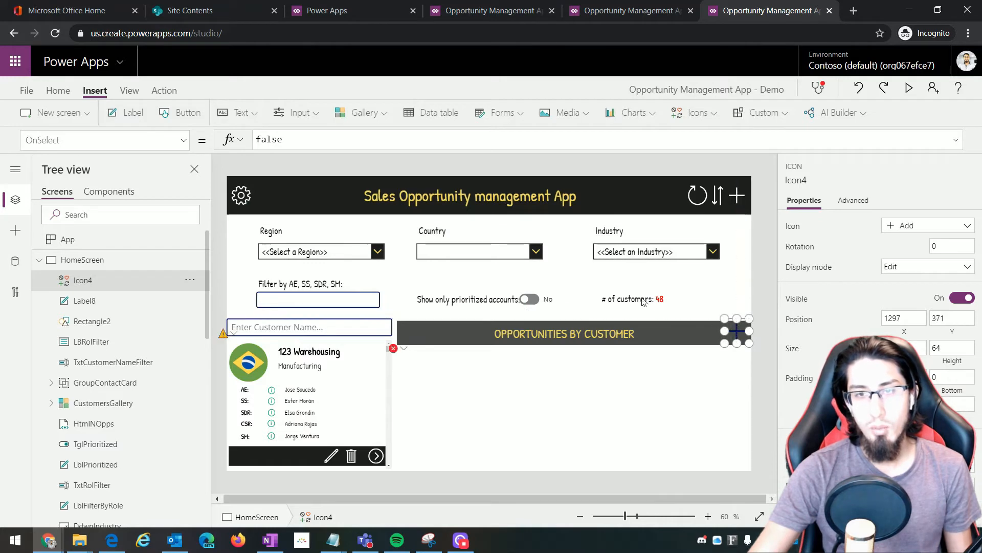
Paste copies of the header's refresh and sort icons onto the bar
left_click(721, 194)
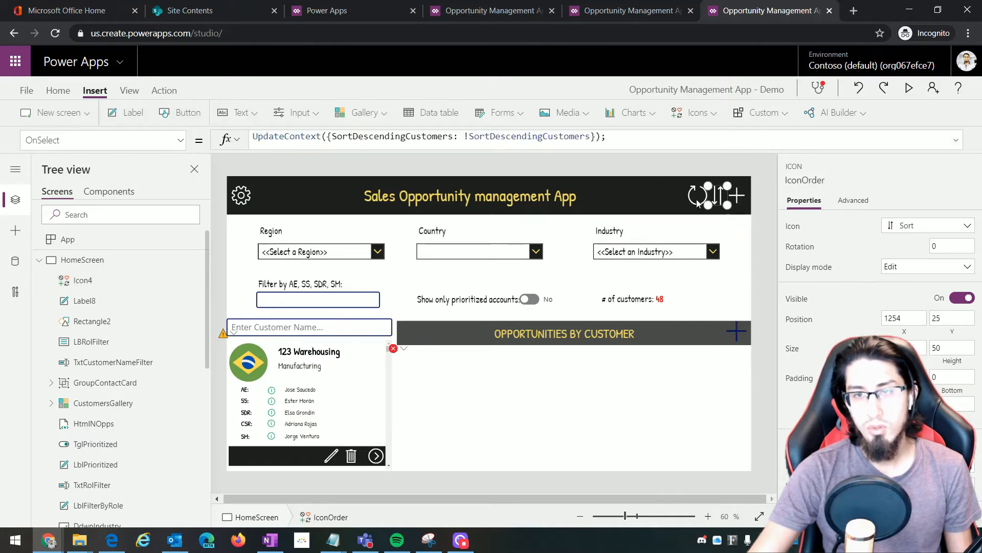
left_click(698, 197, "shift")
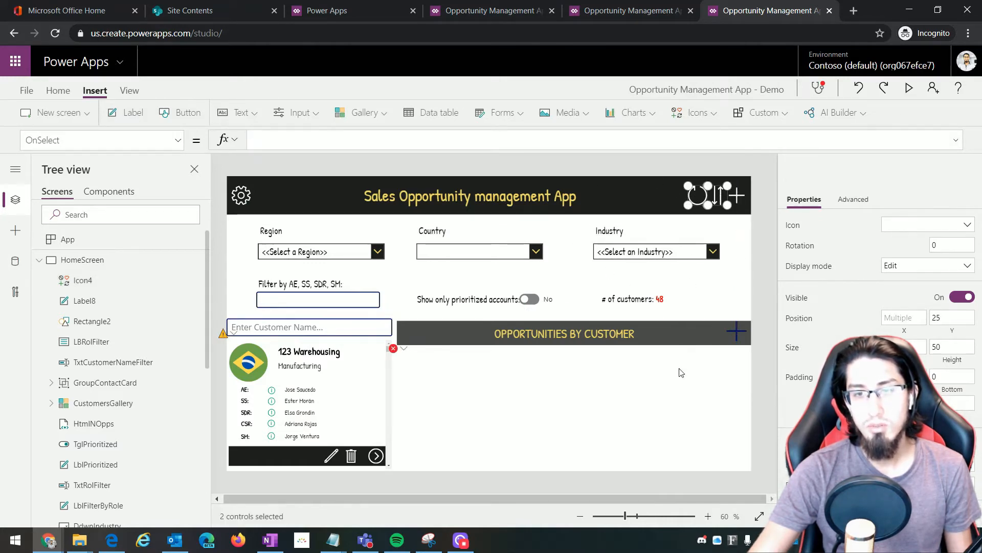
right_click(669, 378)
left_click(699, 393)
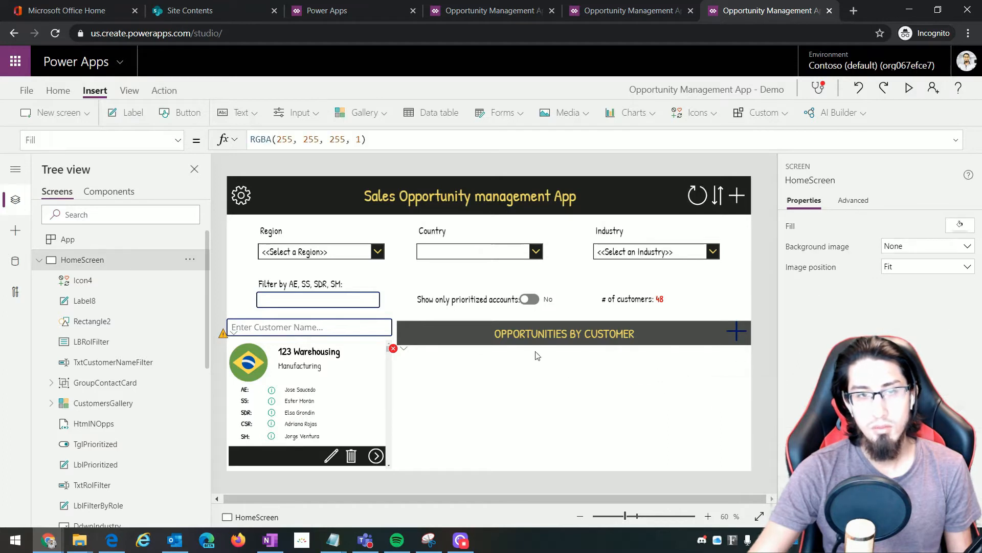
left_click_drag(676, 386, 694, 331)
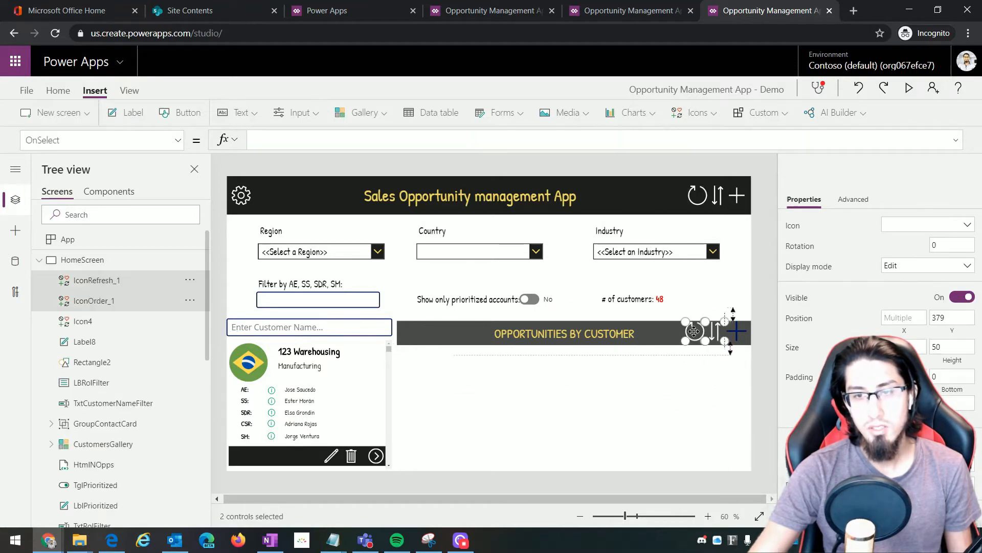
Make all three icons white RGBA(255,255,255,1) and 35 high
left_click(701, 342)
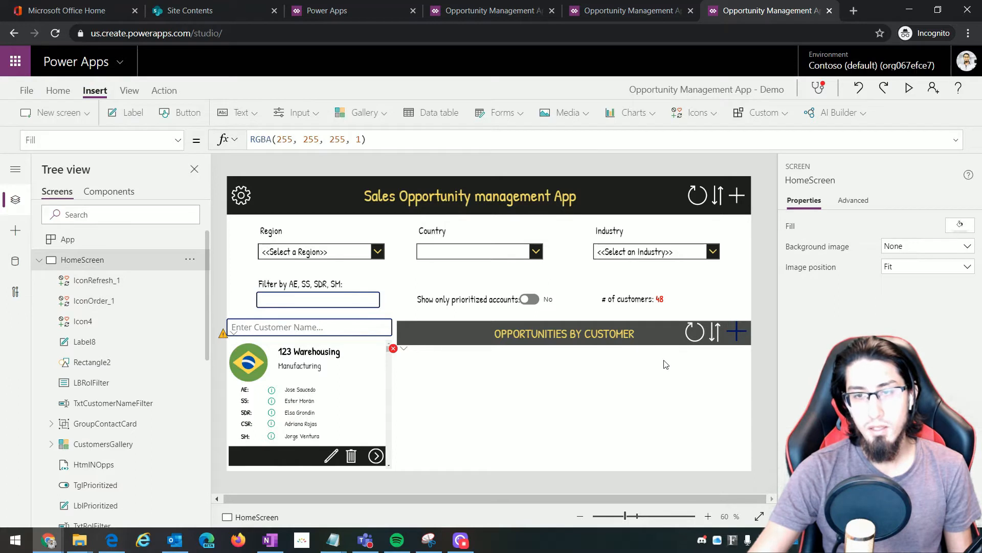
left_click(735, 333)
left_click(715, 333, "shift")
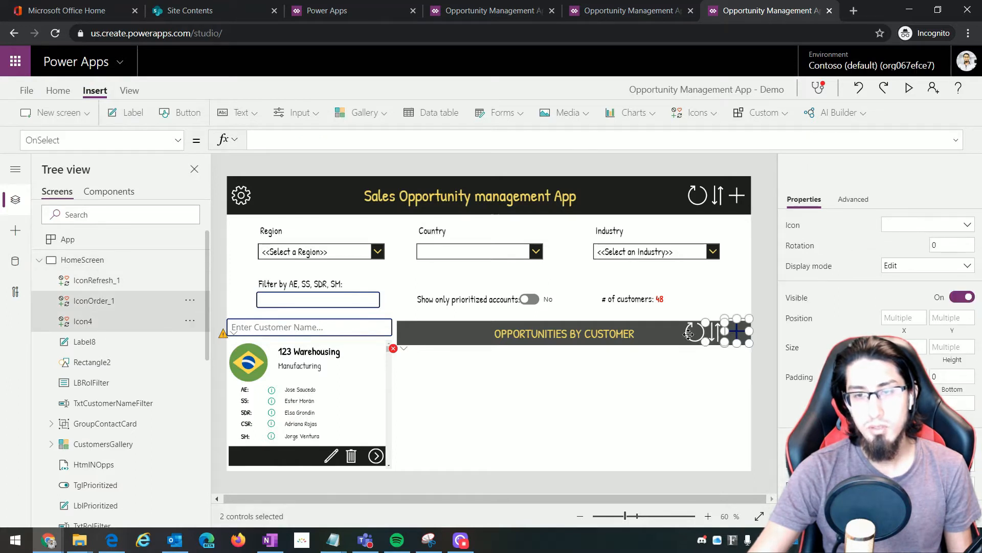
left_click(693, 332, "shift")
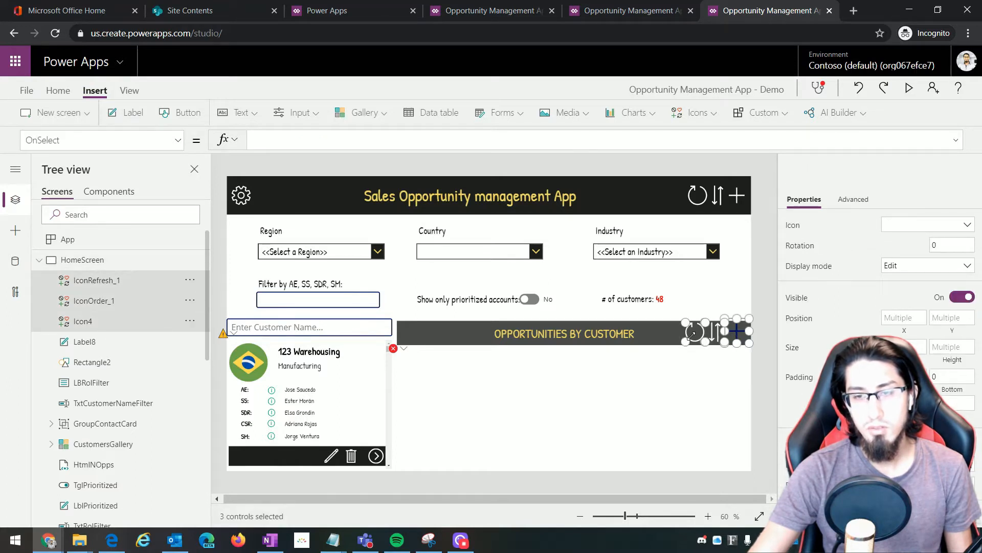
left_click(123, 141)
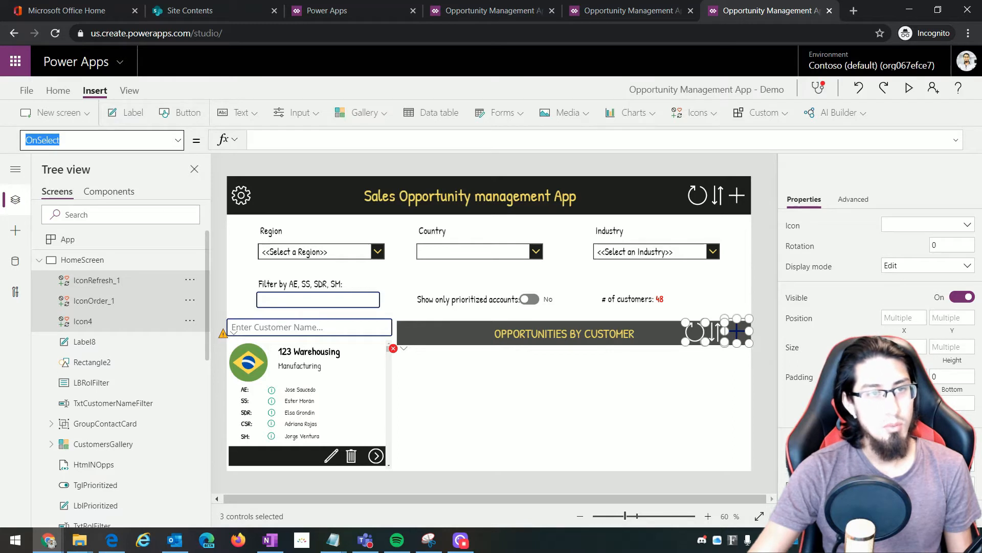
key("Return")
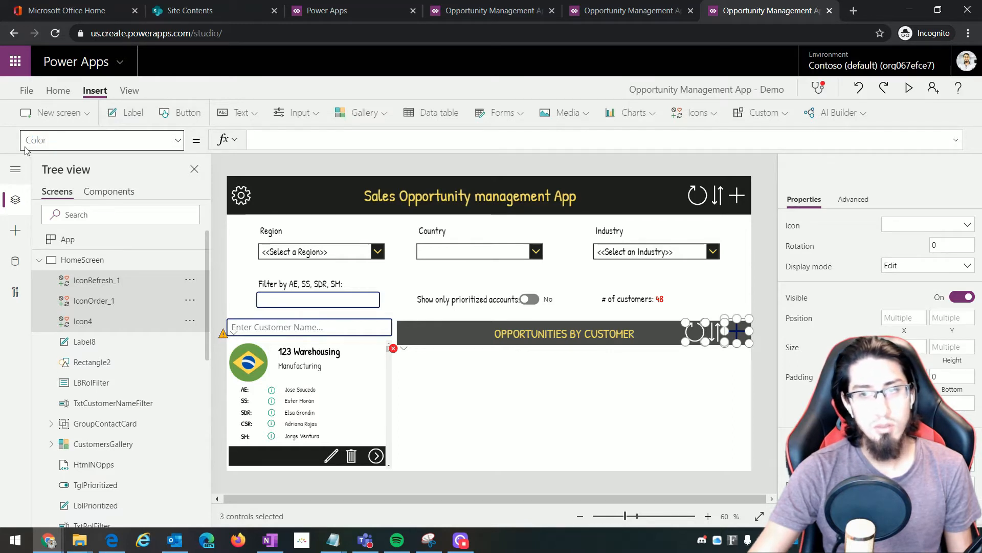
key("alt+Tab")
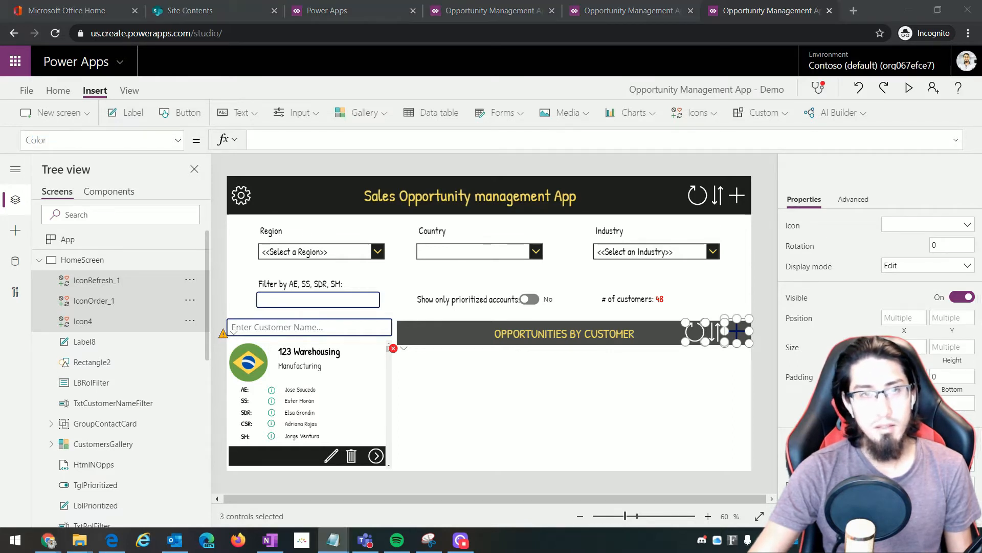
left_click(287, 142)
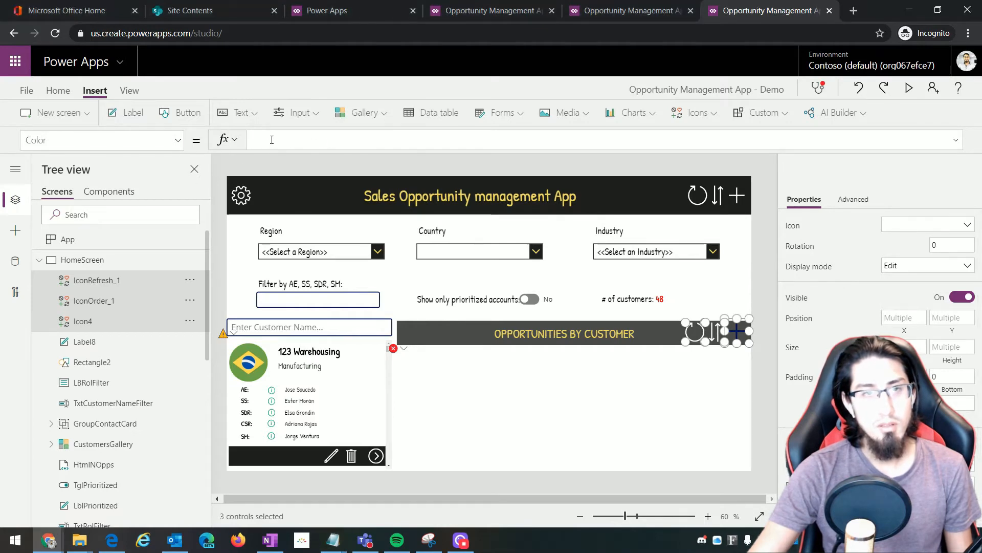
type("RGBA(255, 255, 255, 1)")
key("BackSpace")
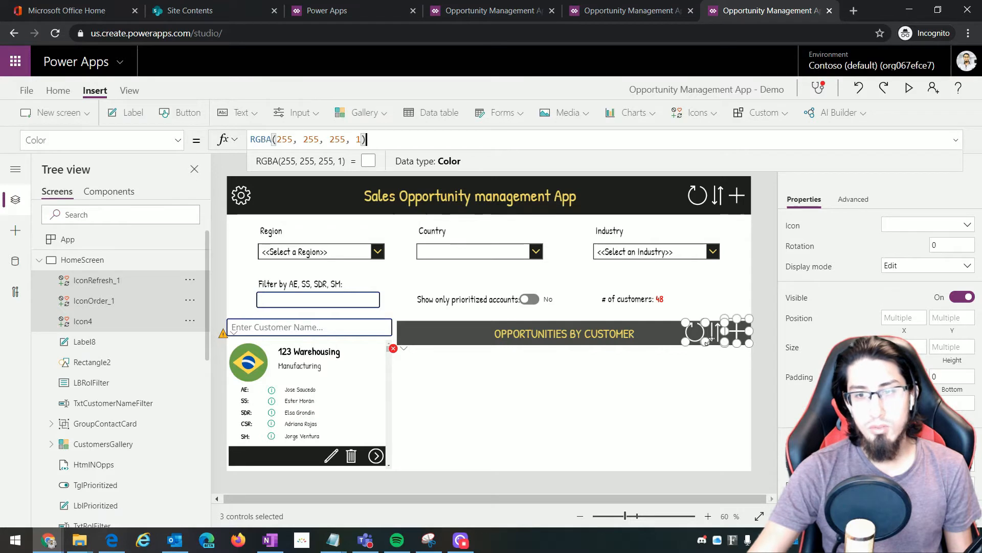
left_click(904, 347)
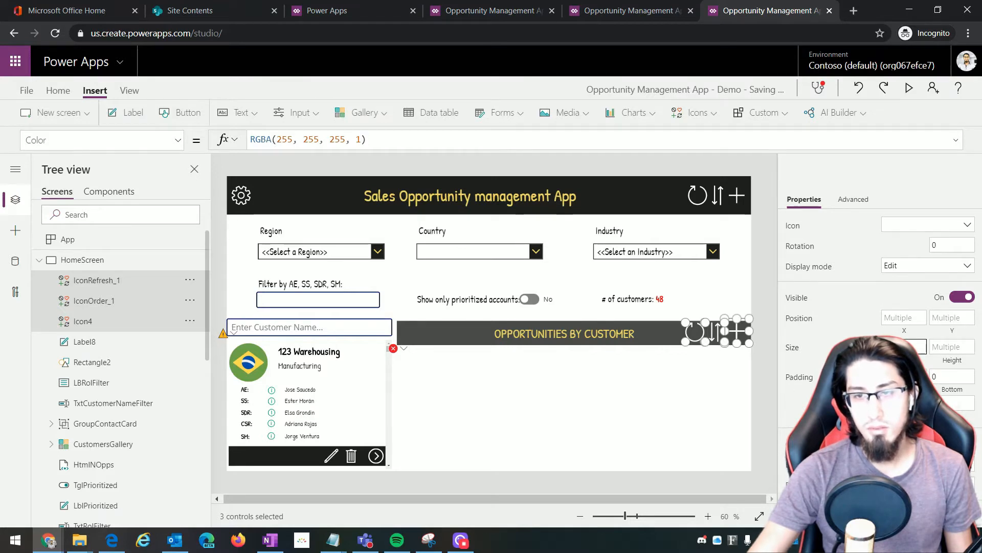
left_click(953, 347)
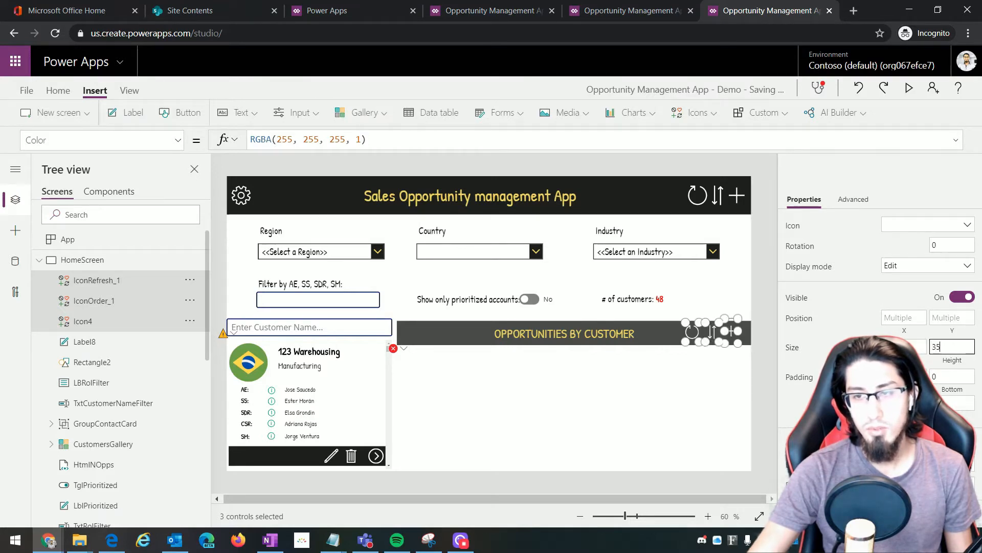
left_click(709, 374)
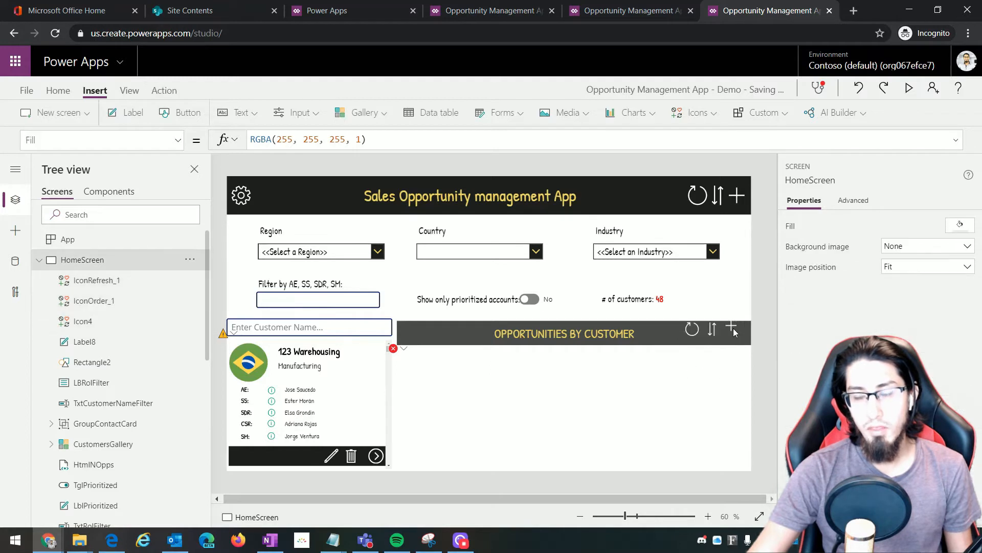
Reposition the sort icon beside the plus icon
left_click(733, 329)
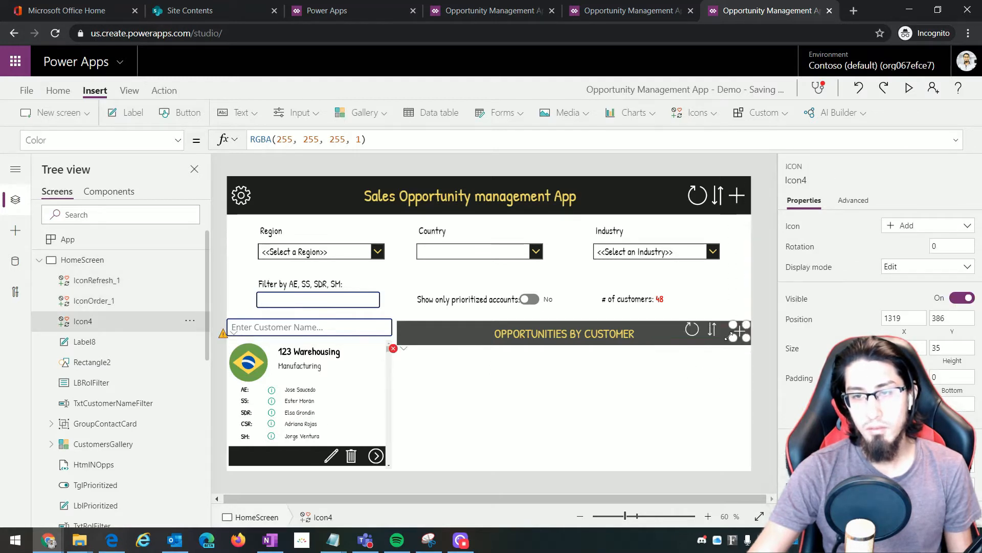
mouse_move(712, 330)
left_mouse_down()
mouse_move(725, 332)
mouse_move(706, 332)
left_mouse_up()
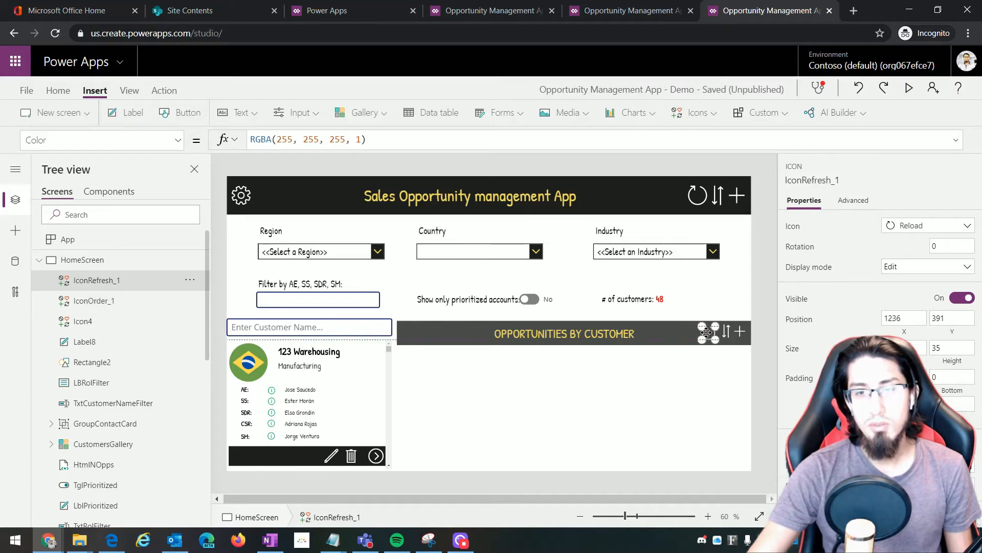
left_click(647, 391)
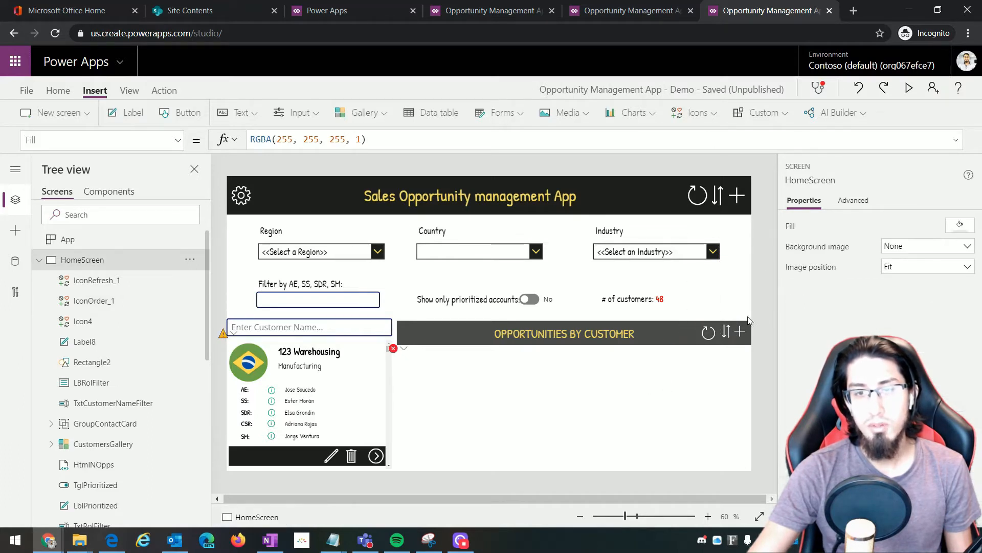
Insert an Items icon onto the Opportunities by Customer bar
left_click(699, 115)
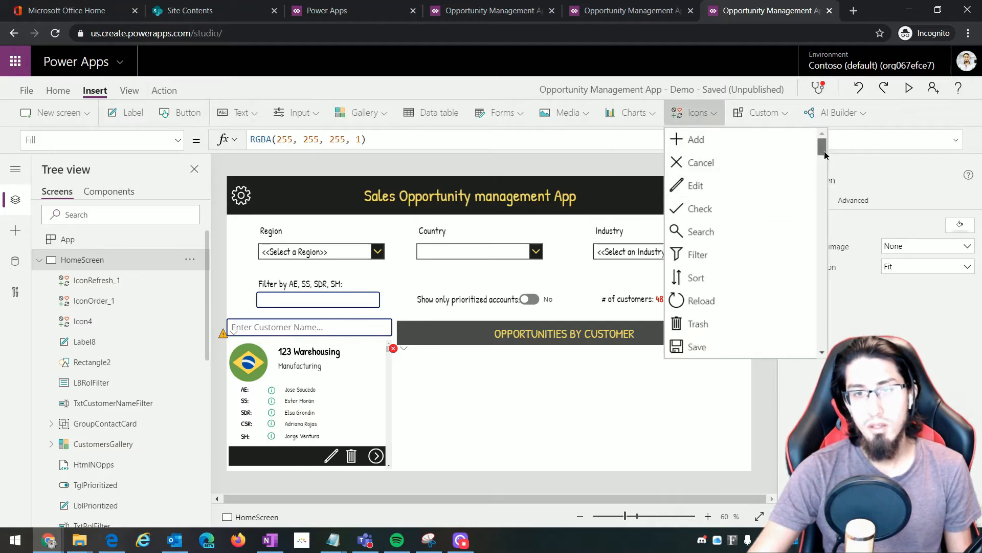
left_click_drag(824, 151, 821, 308)
left_click(687, 304)
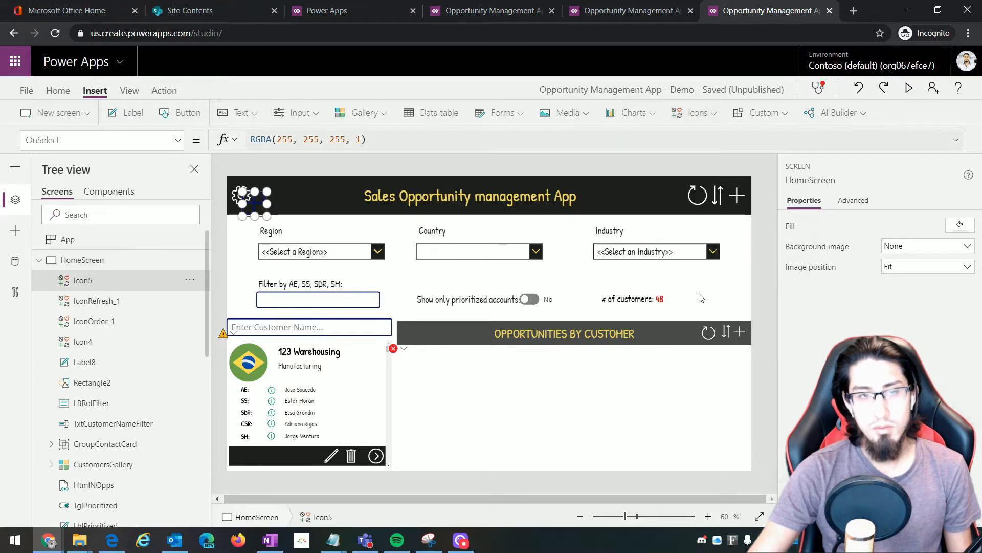
left_click_drag(240, 194, 420, 337)
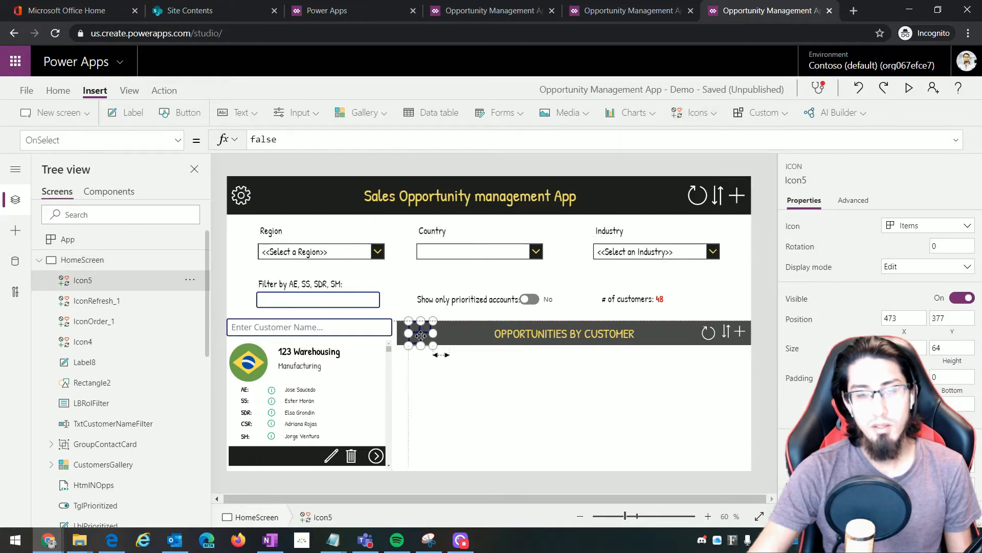
Colour the Items icon RGBA(255, 255, 255, 1), set height 35, and nudge it to the left end
left_click(102, 139)
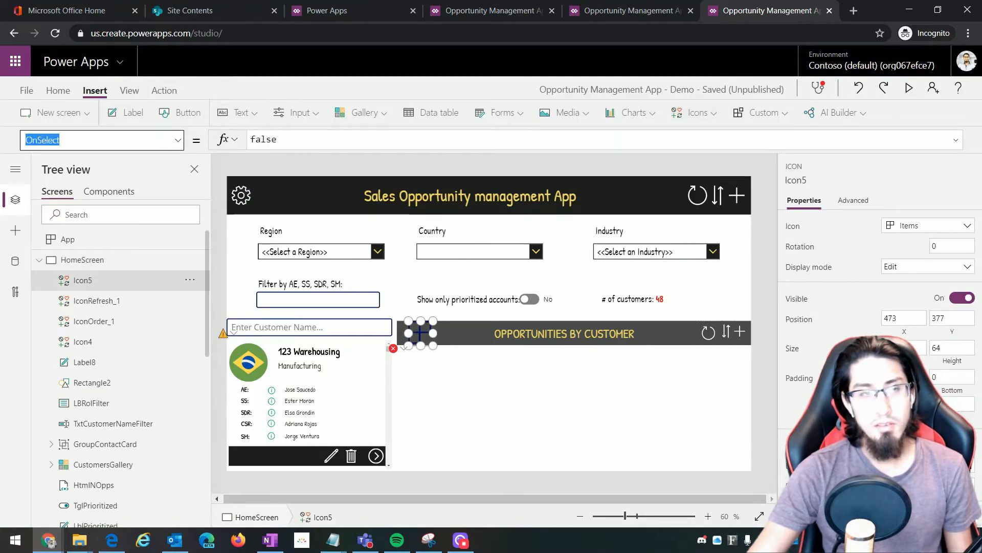
type("Color")
key("Return")
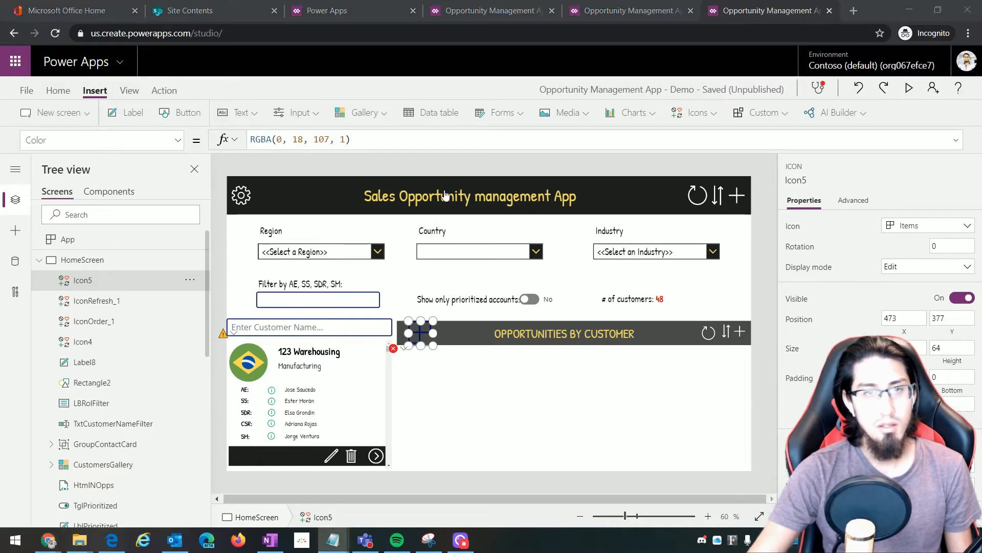
left_click_drag(366, 146, 209, 139)
type("RGBA(255, 255, 255, 1)")
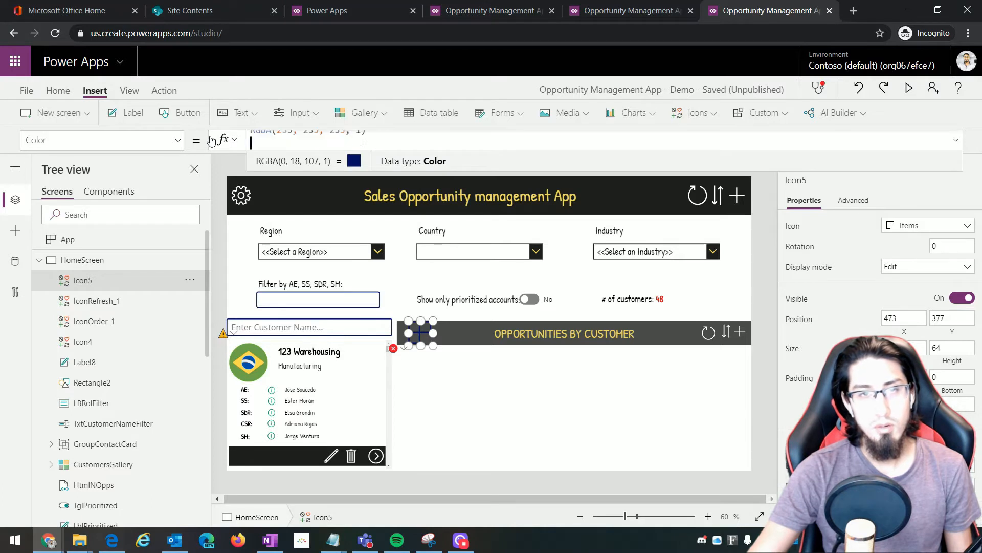
key("BackSpace")
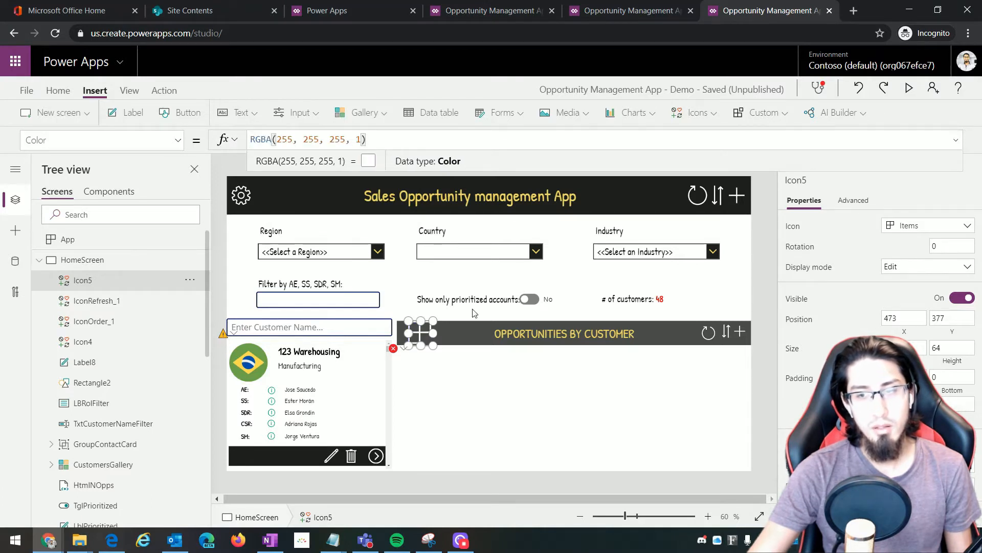
left_click(910, 348)
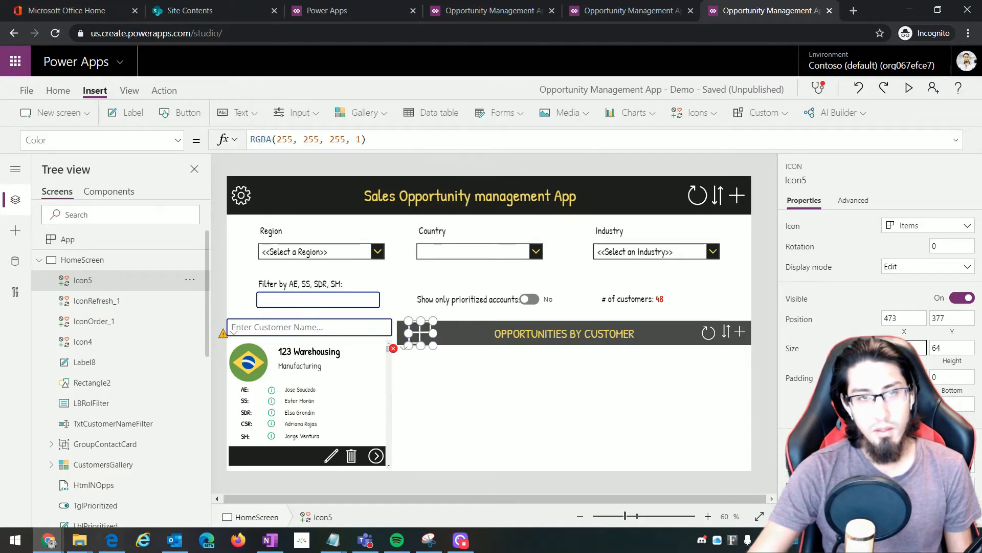
left_click(934, 349)
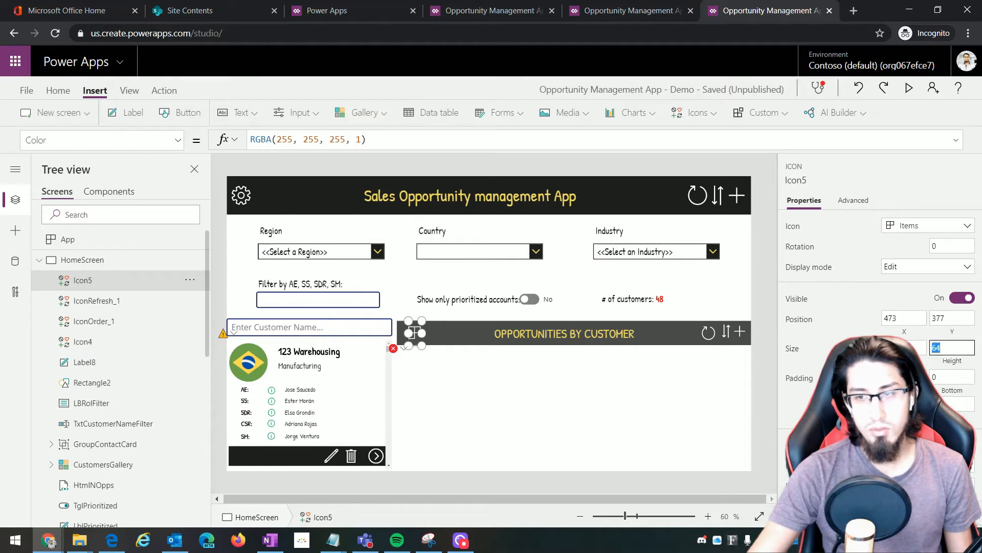
type("35")
left_click(792, 349)
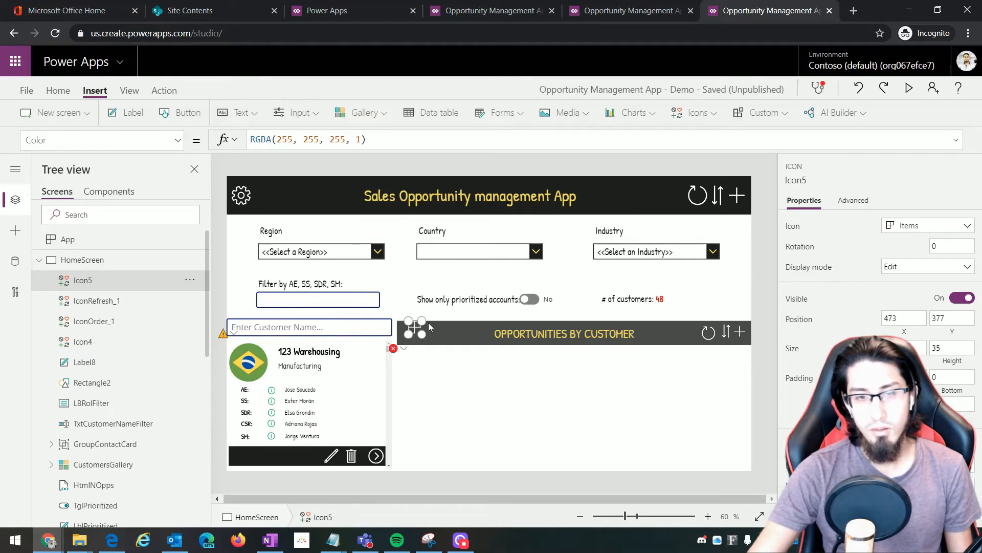
left_click_drag(429, 327, 427, 339)
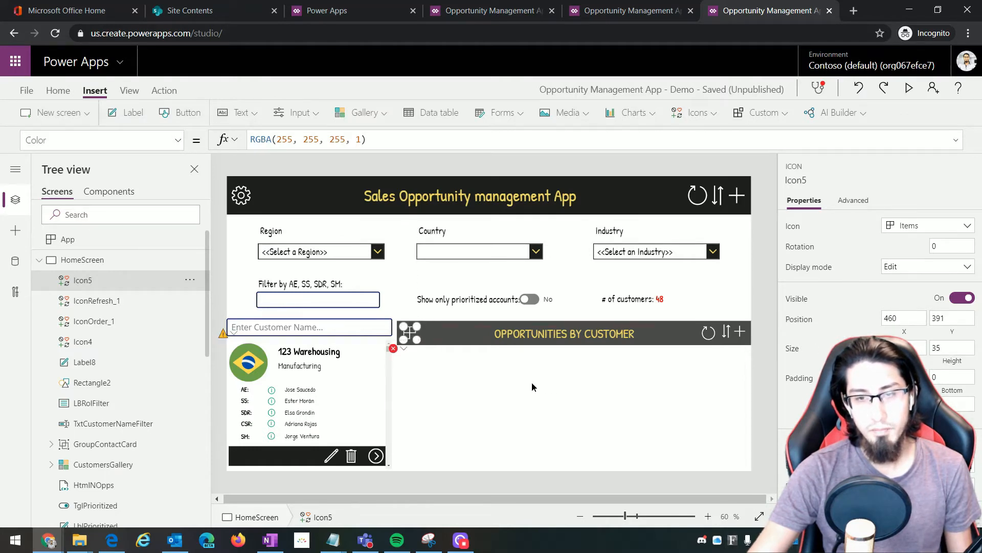
left_click(572, 367)
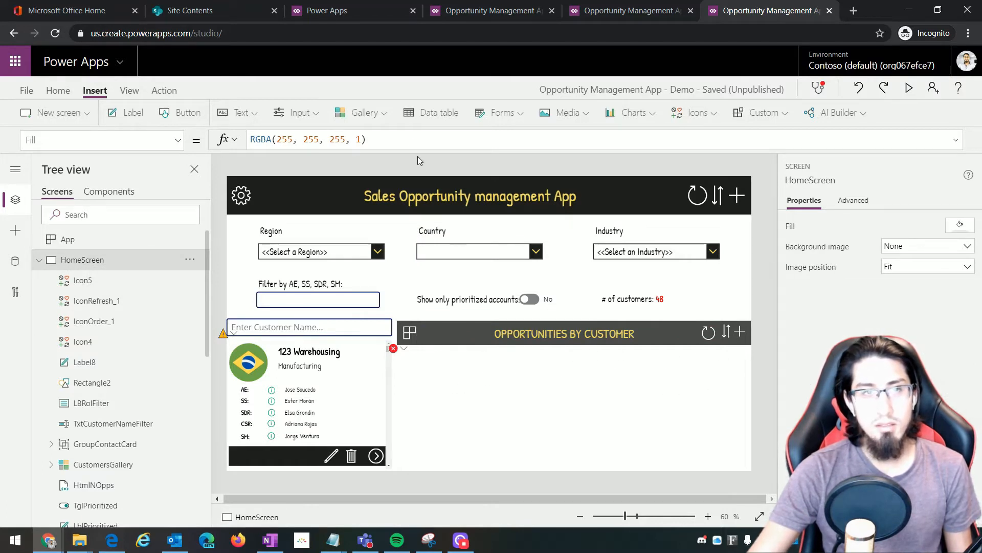
Insert a button captioned 'All' into the opportunities panel
left_click(183, 116)
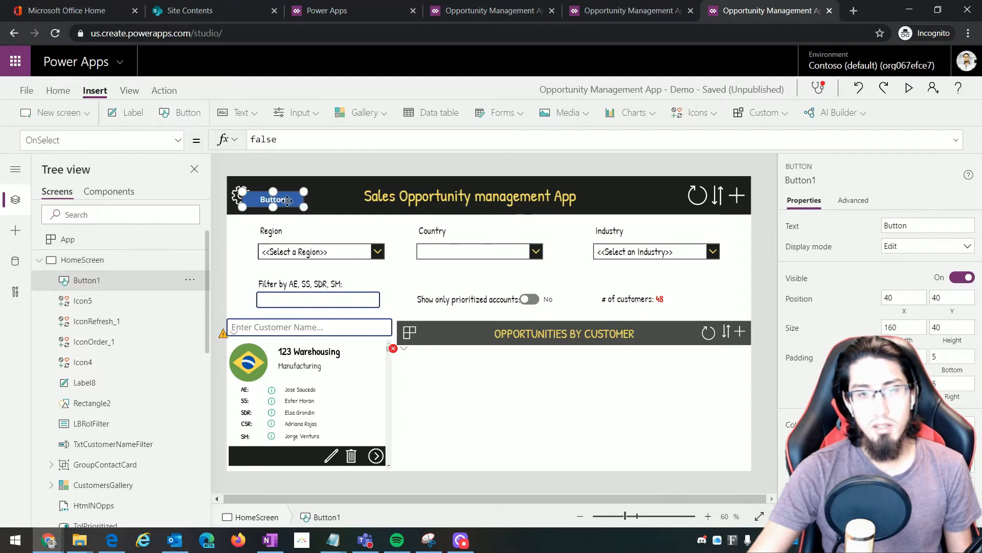
left_click_drag(288, 201, 481, 367)
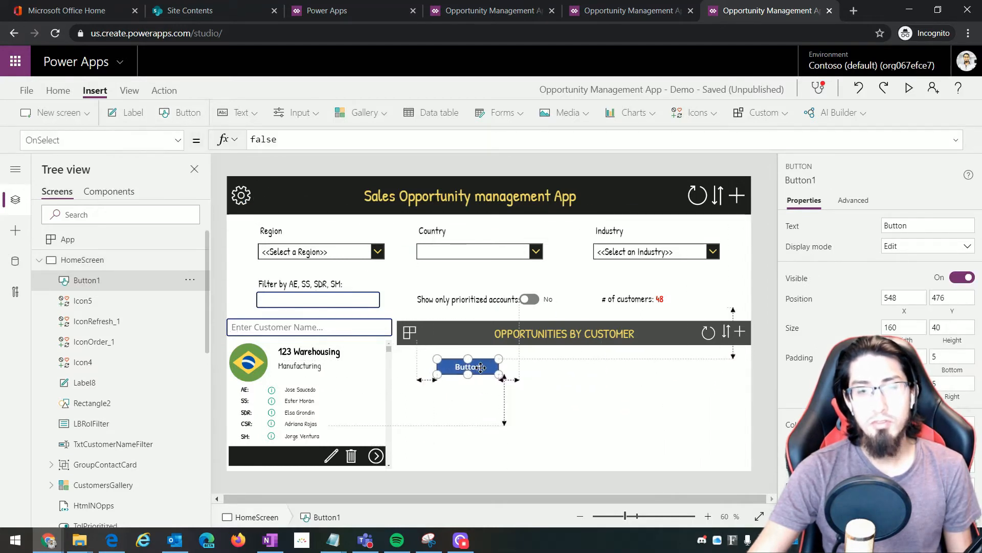
left_click_drag(77, 140, 6, 138)
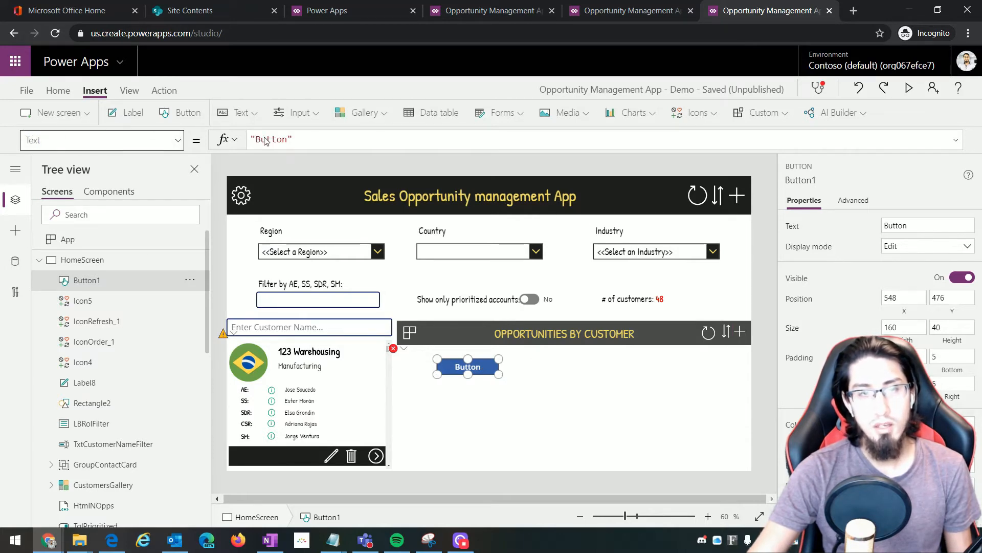
double_click(265, 140)
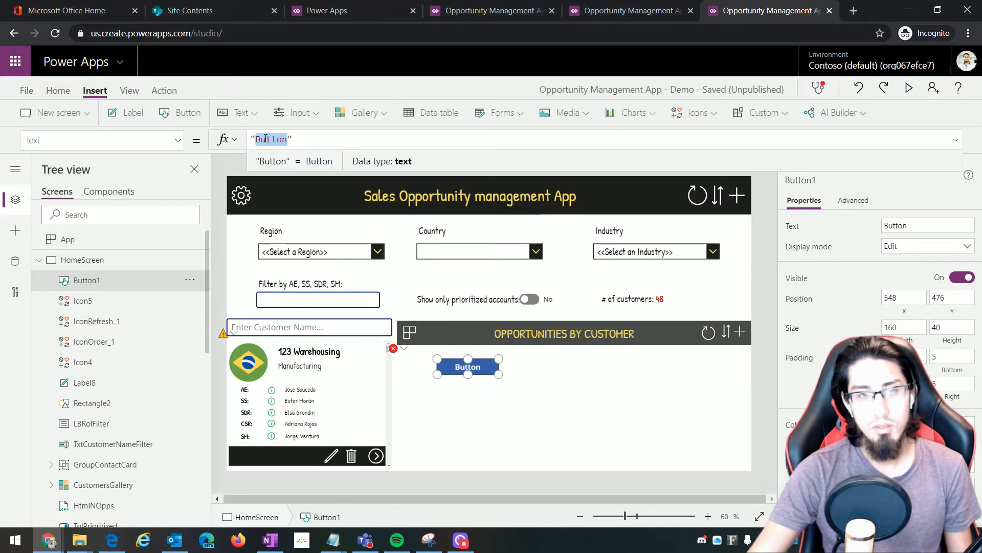
type("All")
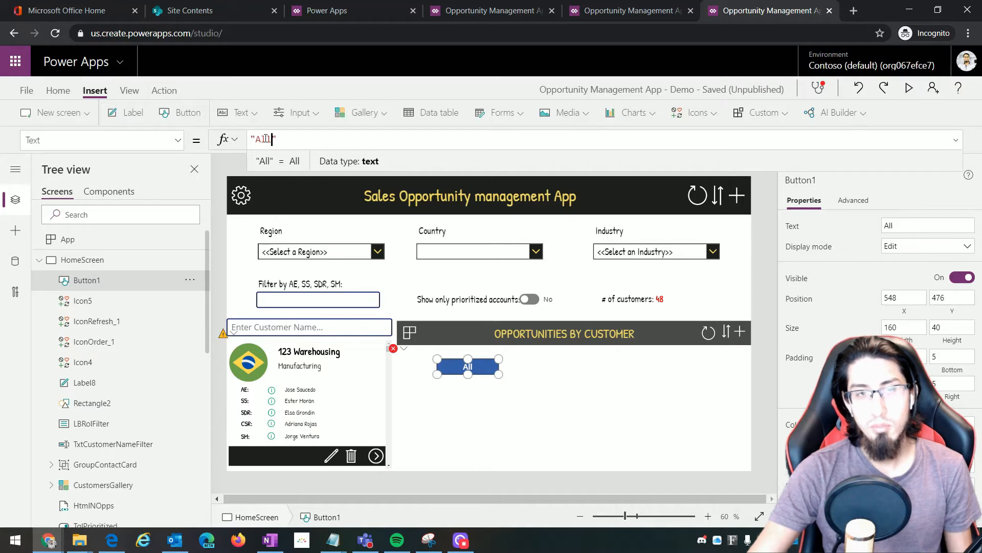
left_click(505, 413)
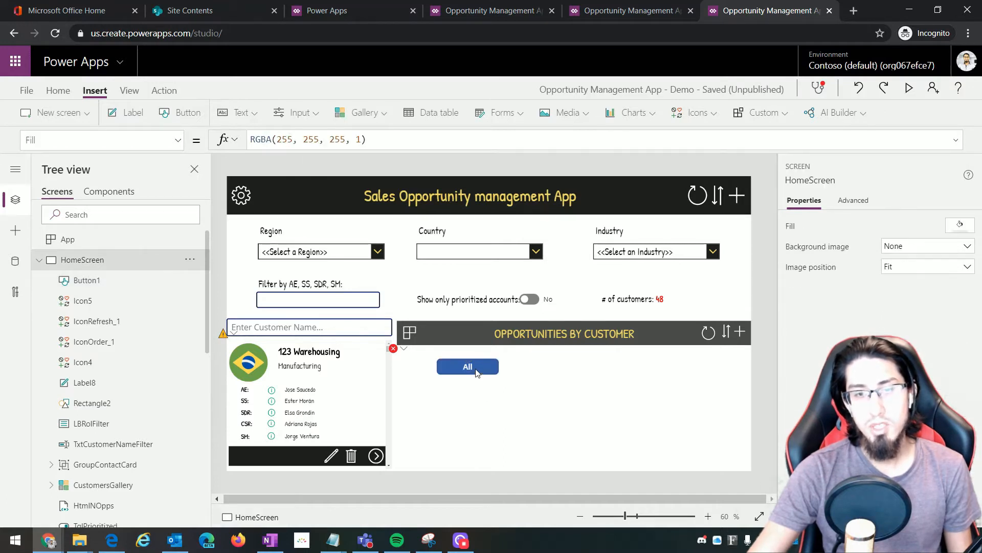
mouse_move(475, 372)
left_mouse_down()
mouse_move(453, 367)
mouse_move(464, 366)
left_mouse_up()
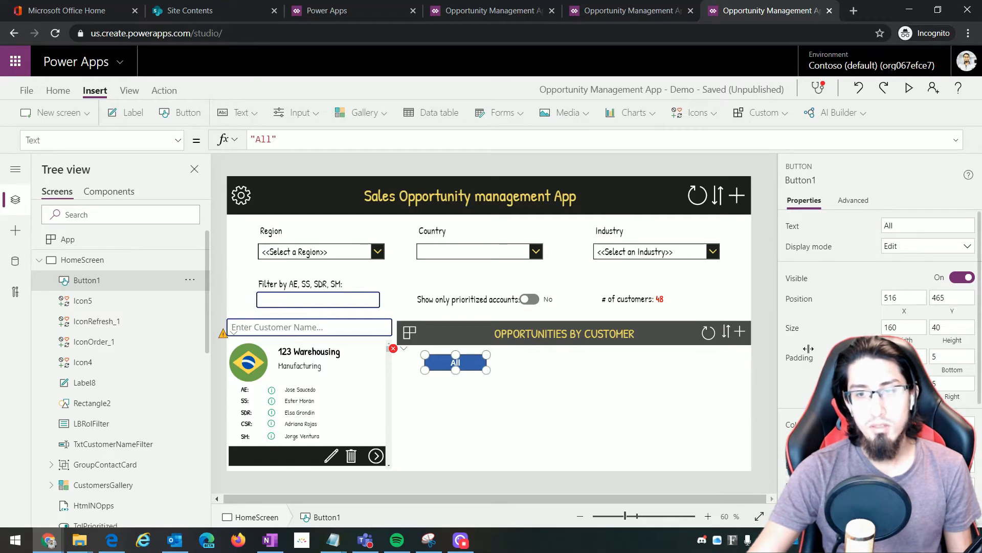
Size the All button to 93 × 39 and nudge it into place
left_click(913, 327)
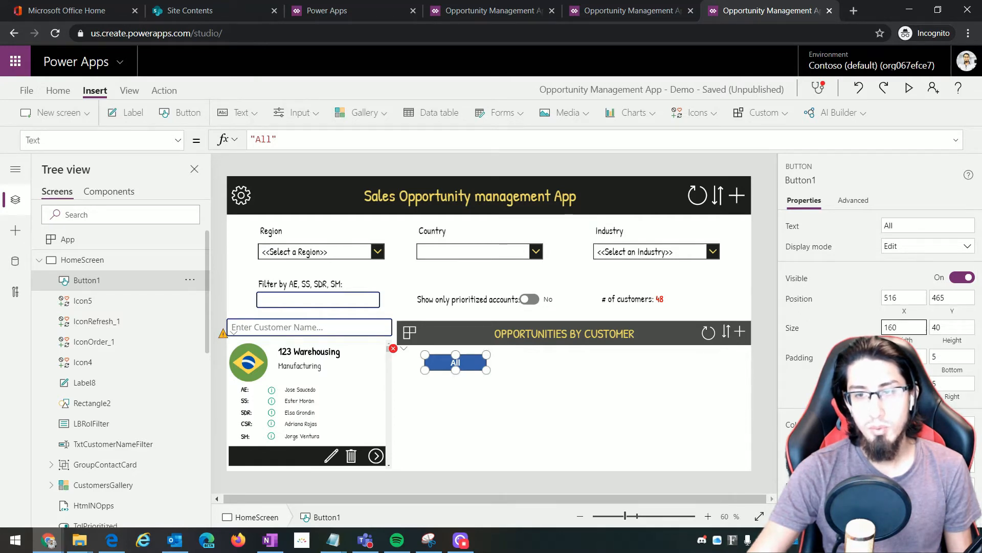
left_click_drag(917, 328, 864, 331)
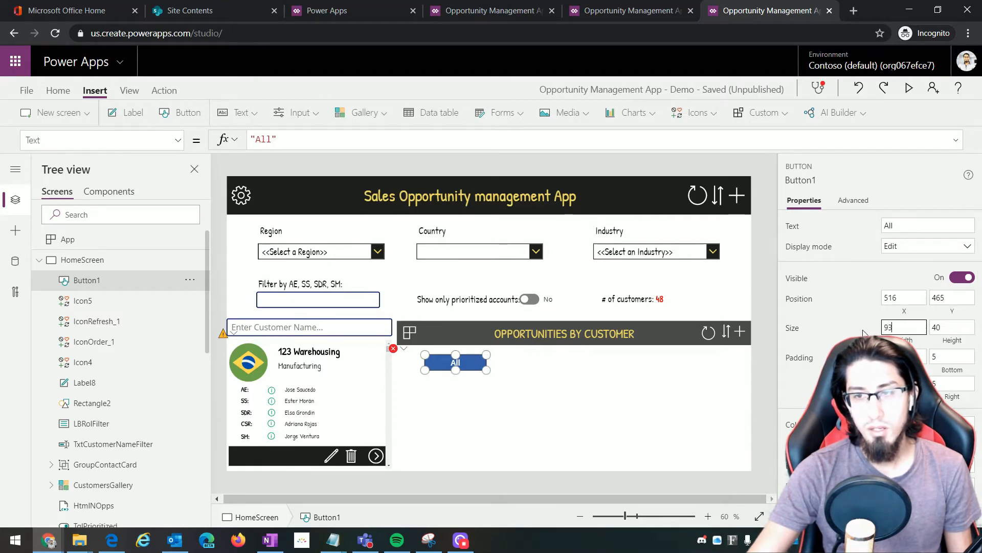
key("Tab")
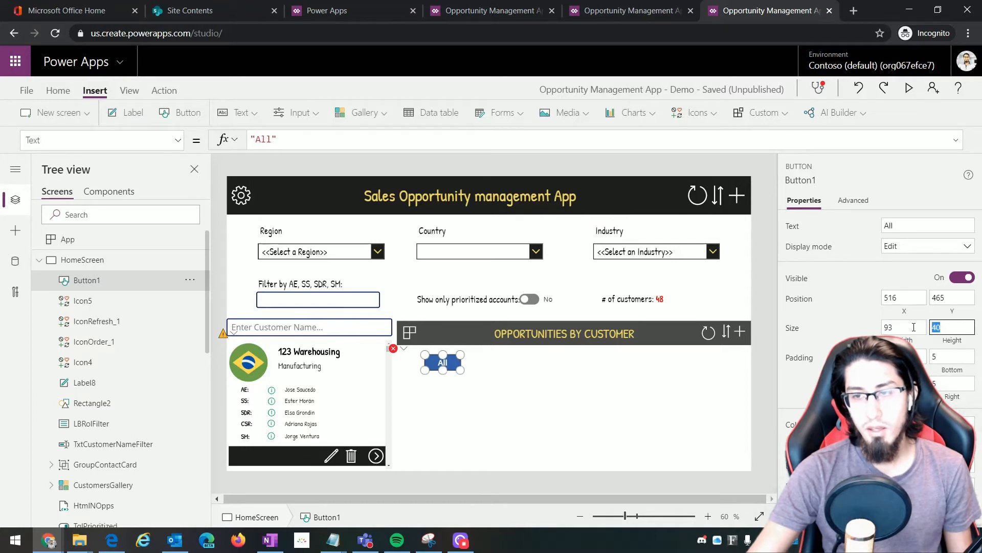
type("39")
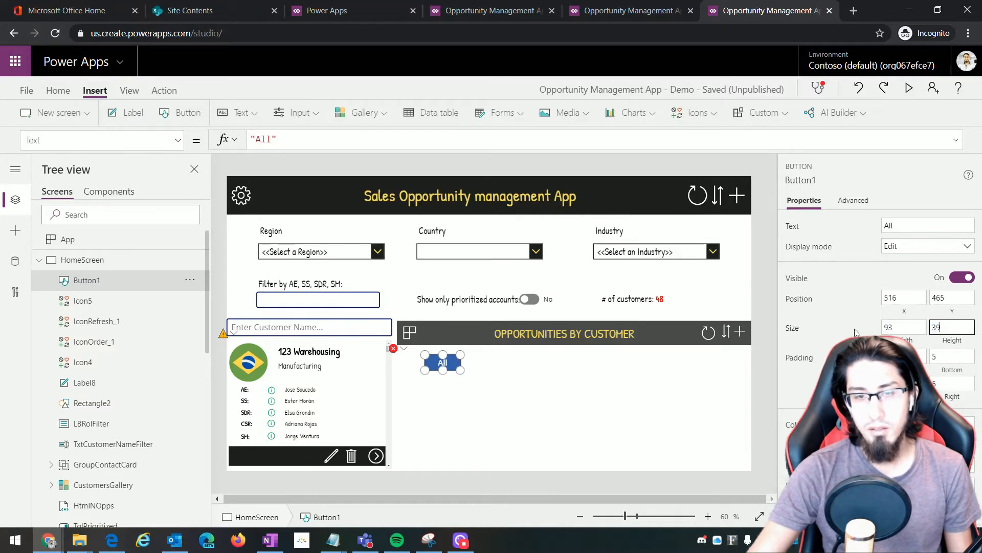
left_click(441, 366)
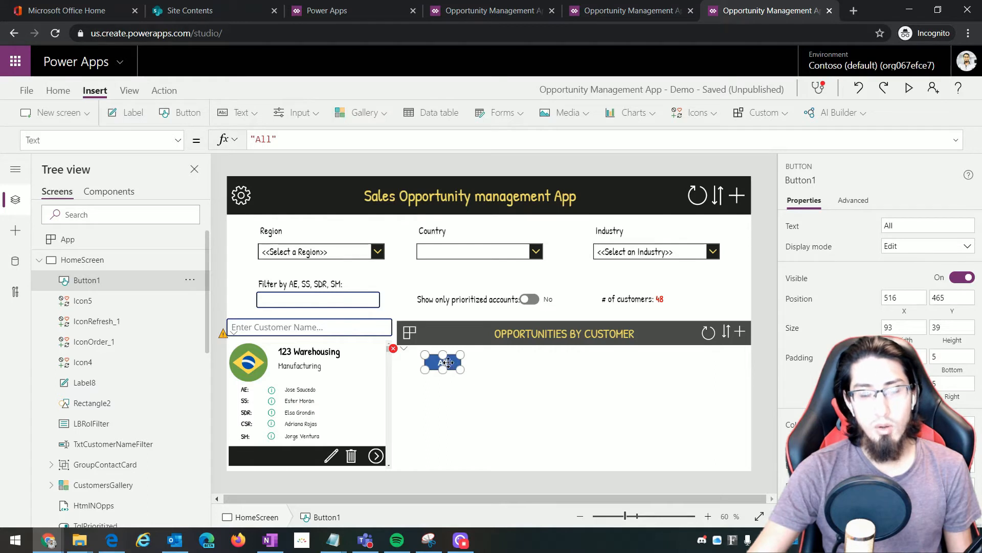
left_click_drag(448, 362, 470, 363)
left_click(493, 384)
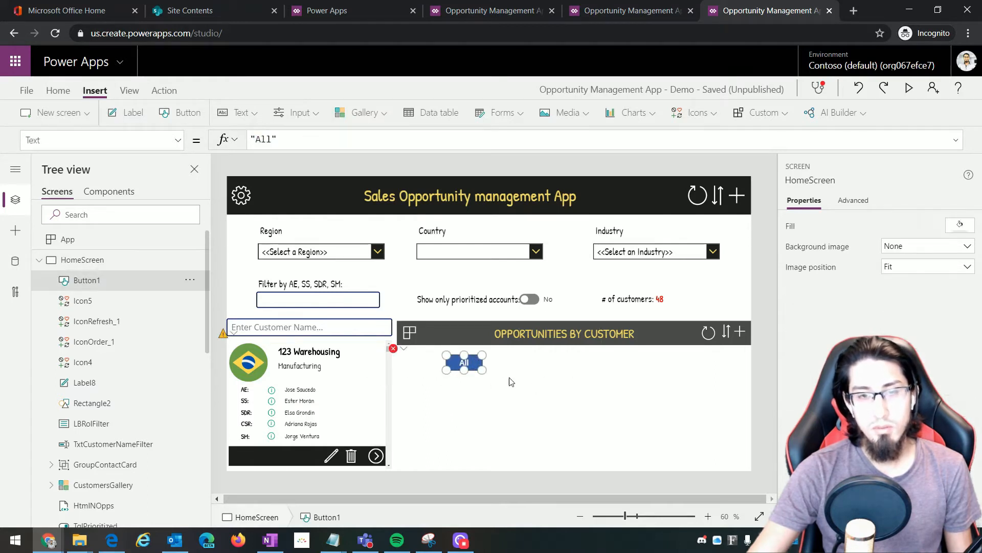
Rename Button1 to BtnAll in the Tree view, then copy the button
double_click(90, 281)
type("B")
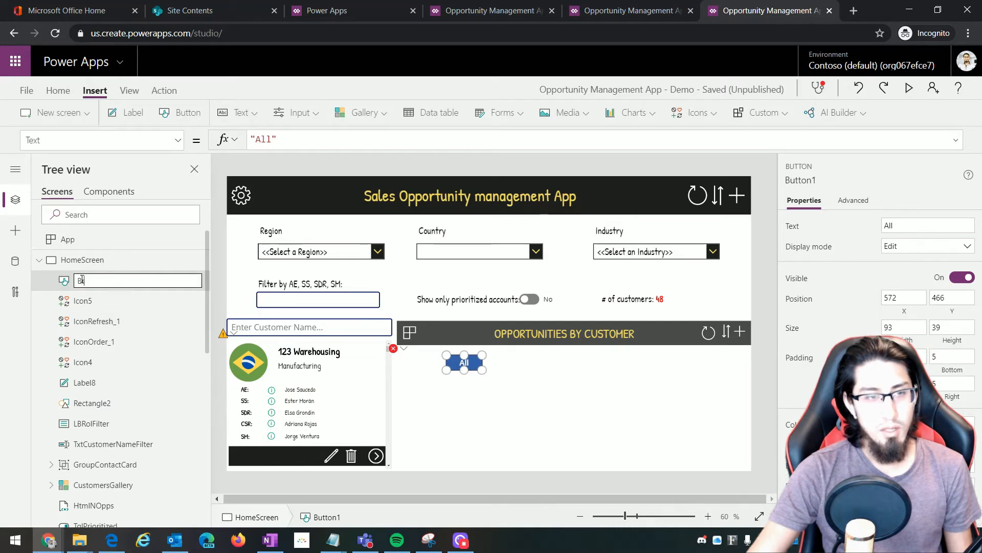
type("tn")
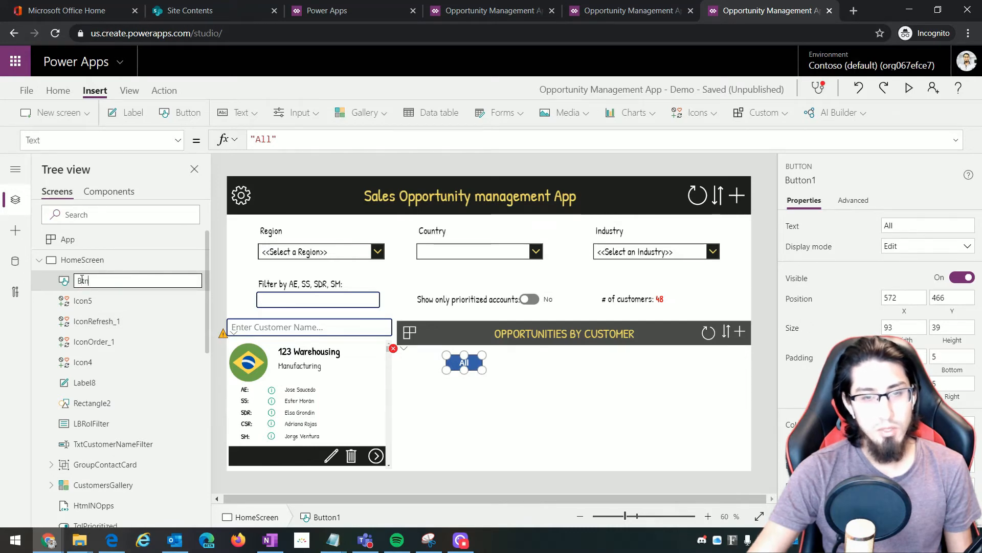
type("All")
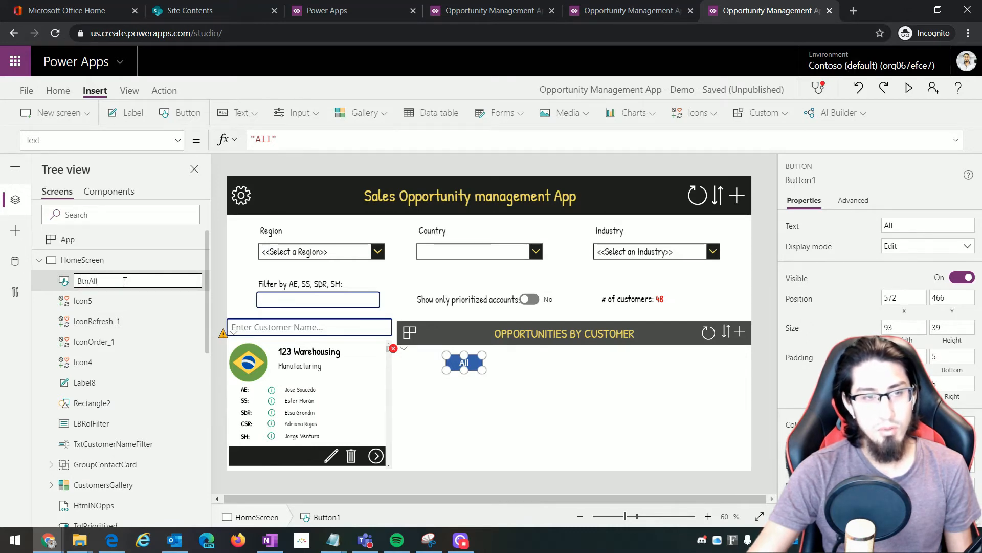
key("Return")
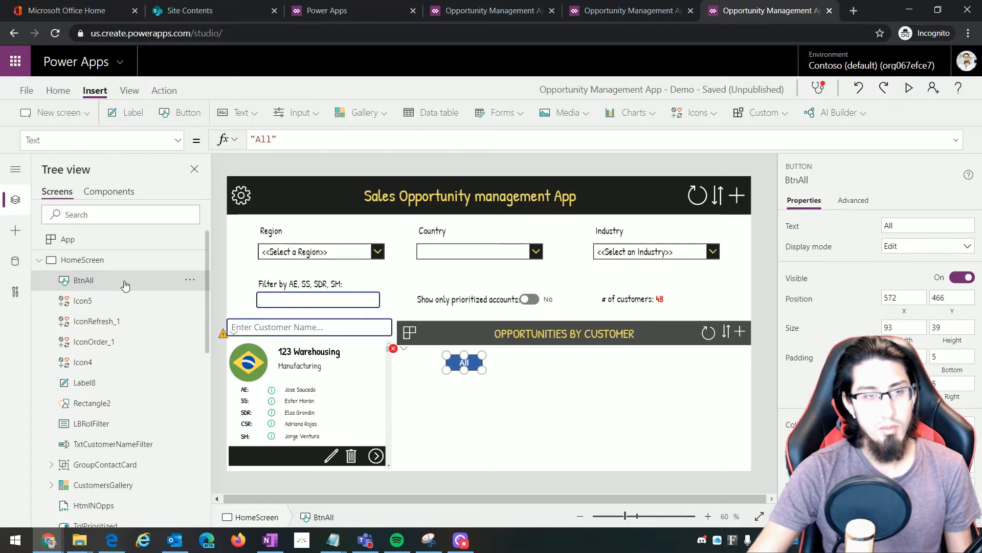
right_click(475, 366)
left_click(526, 399)
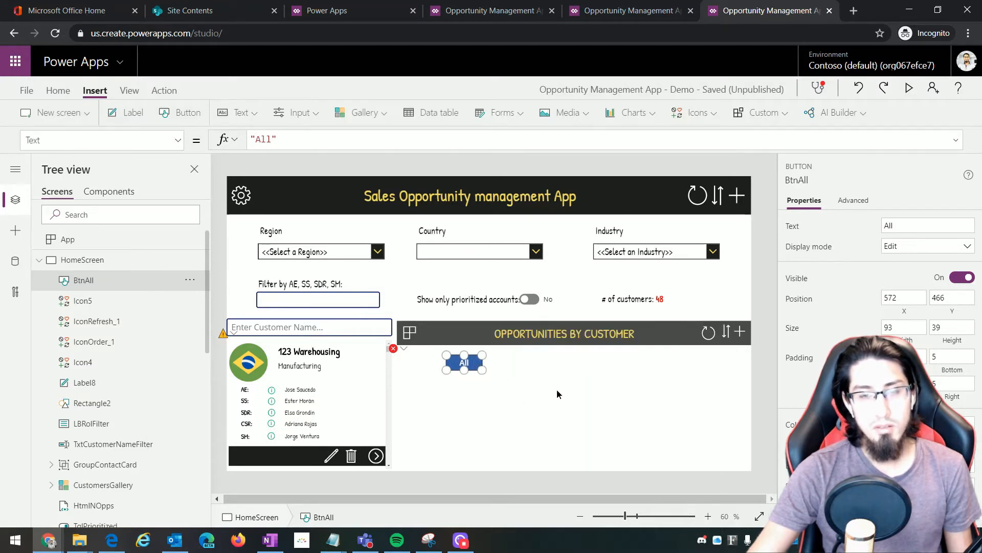
Paste three copies (BtnAll_1, BtnAll_2, BtnAll_3) and align them in a row beside BtnAll
left_click(556, 388)
right_click(526, 378)
left_click(548, 387)
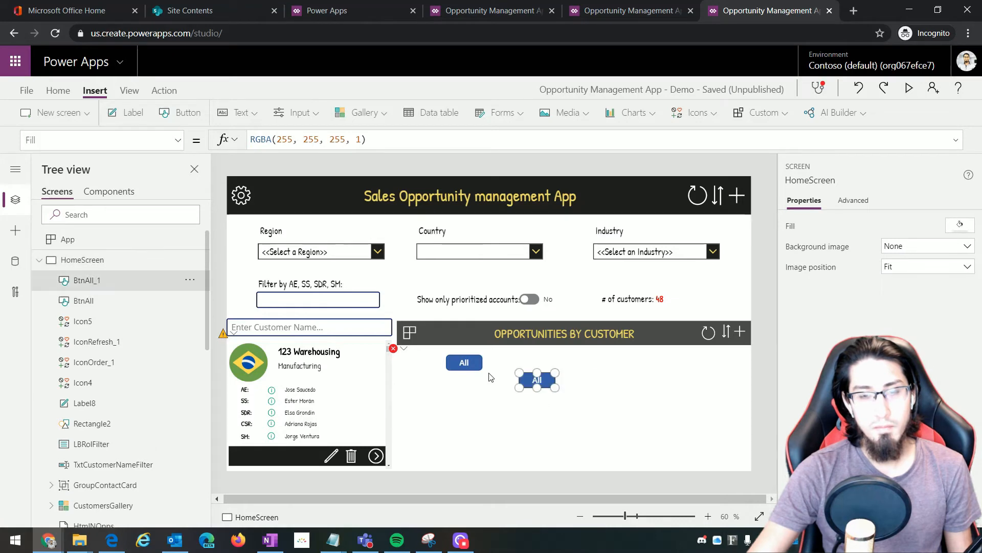
left_click_drag(536, 380, 507, 362)
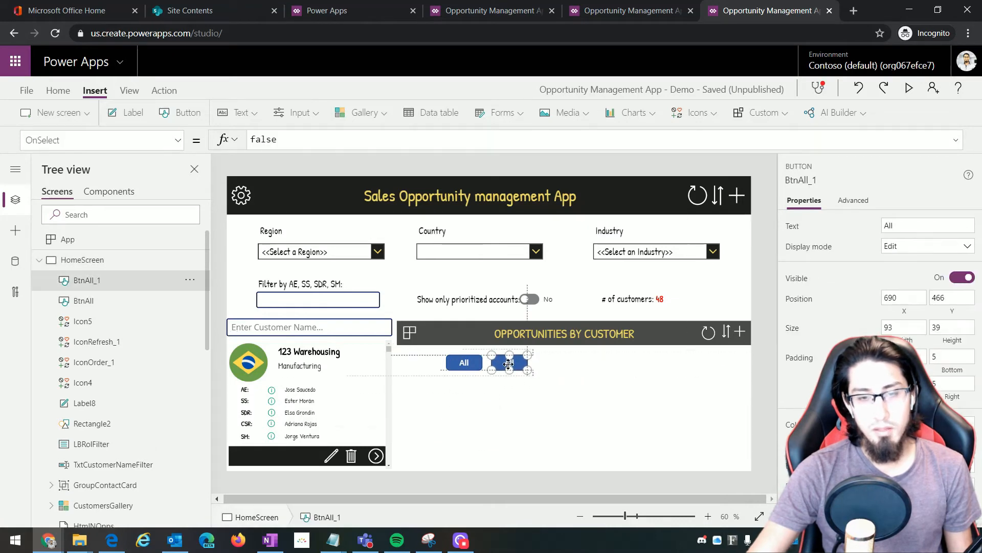
left_click(596, 383)
right_click(596, 383)
left_click(612, 393)
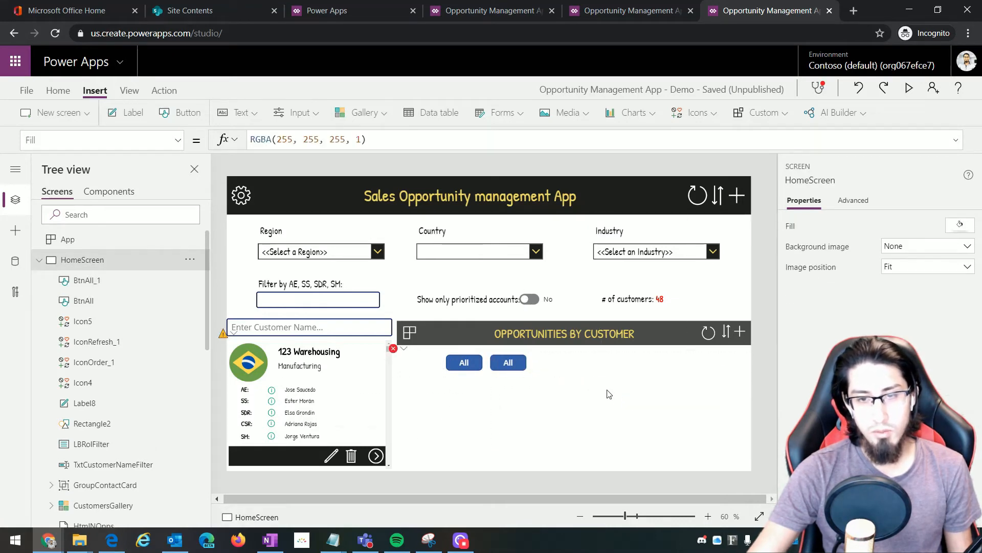
left_click_drag(603, 388, 538, 358)
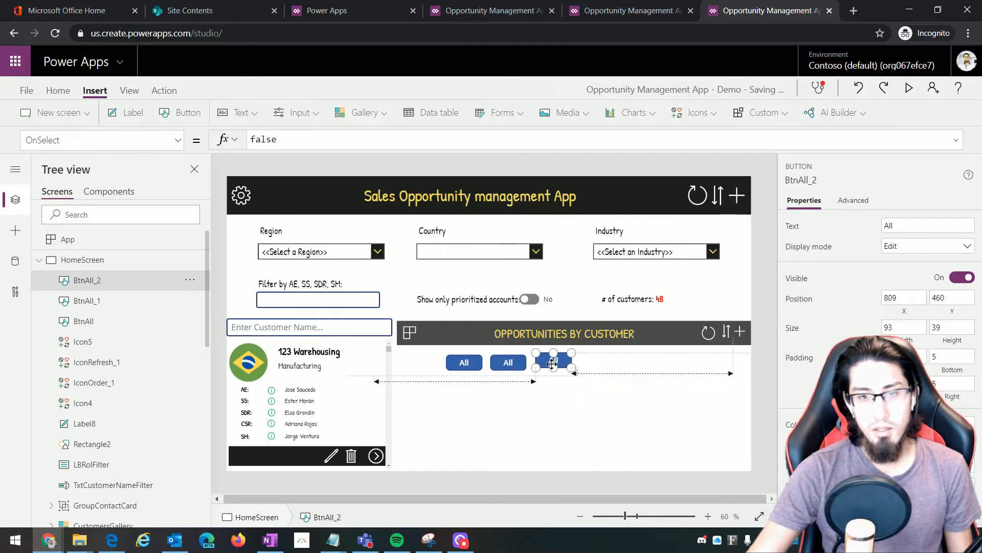
left_click(624, 396)
right_click(625, 397)
left_click(587, 377)
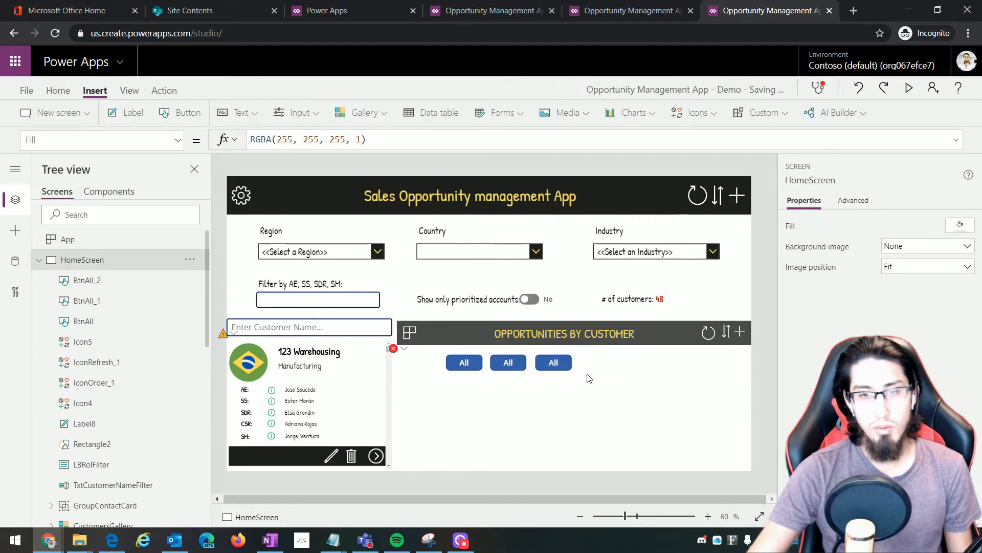
left_click_drag(646, 399, 611, 360)
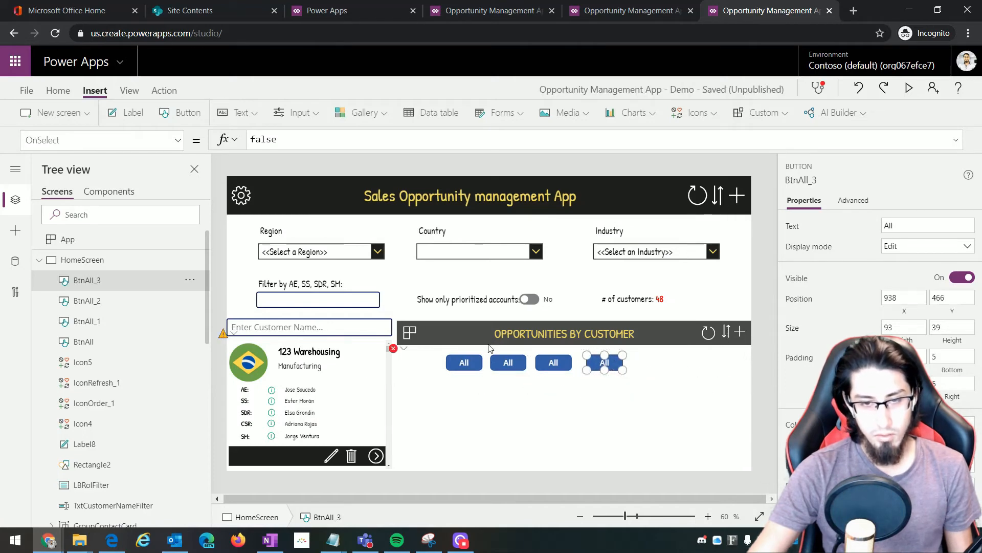
left_click(502, 368)
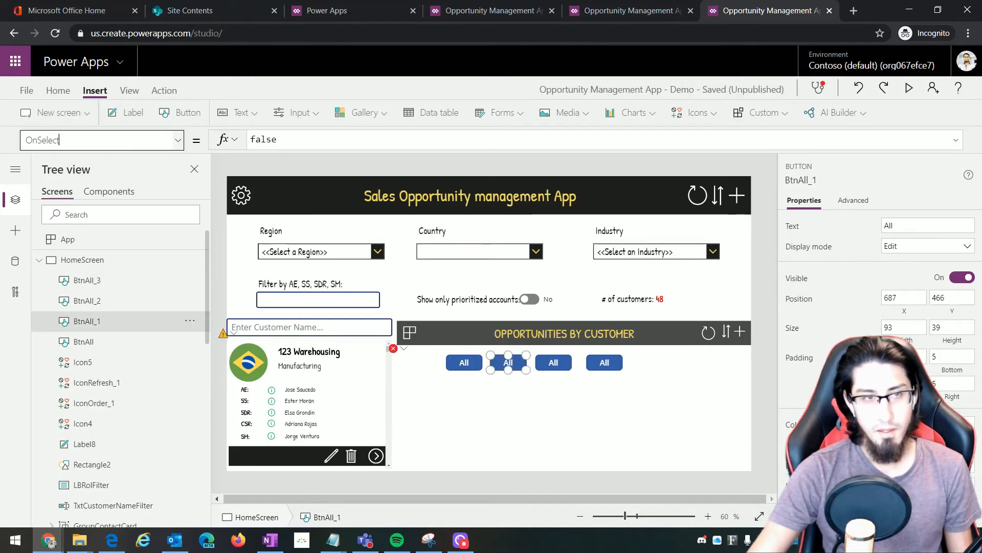
Change the first copied button's Text caption from 'All' to 'Active'
left_click_drag(71, 140, 0, 140)
type("Text")
key("Return")
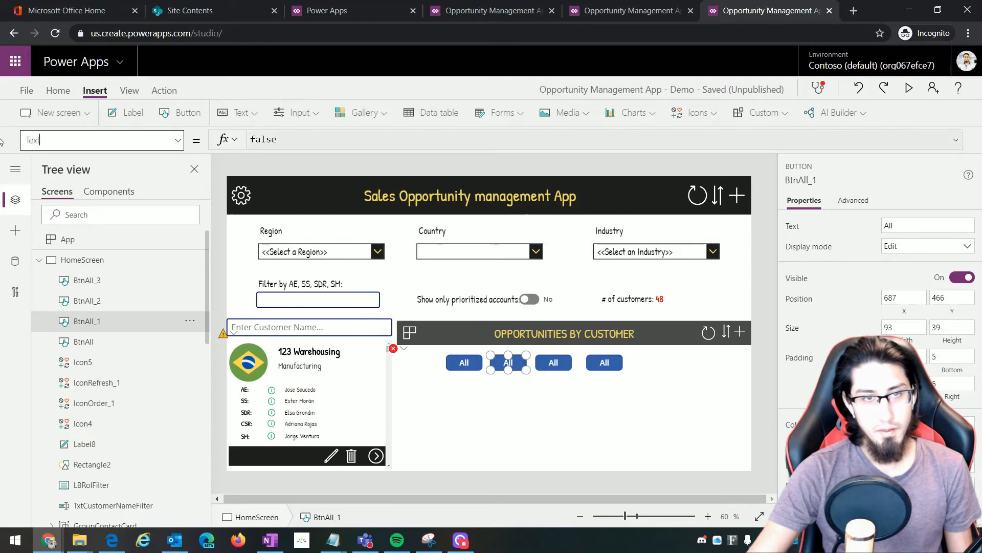
left_click_drag(271, 139, 256, 140)
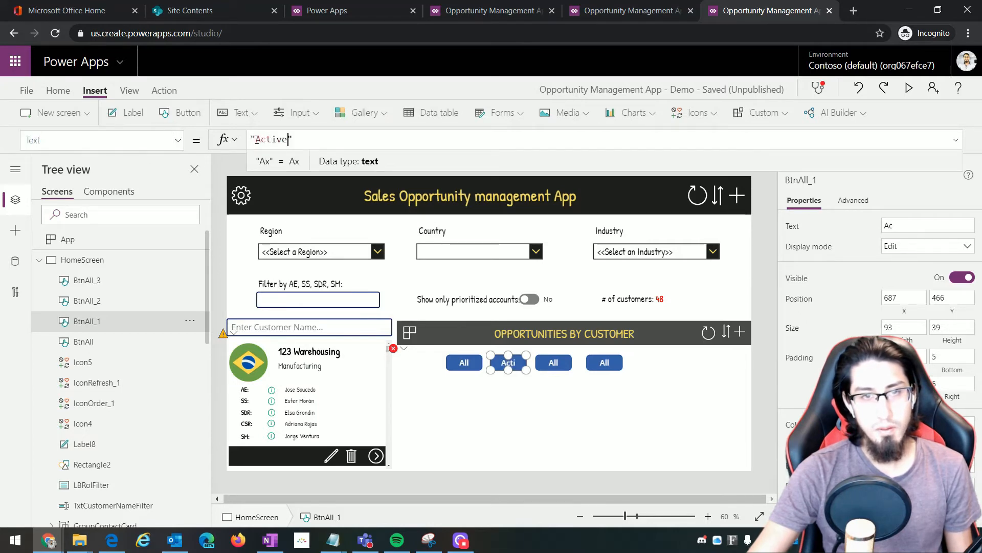
type("Active")
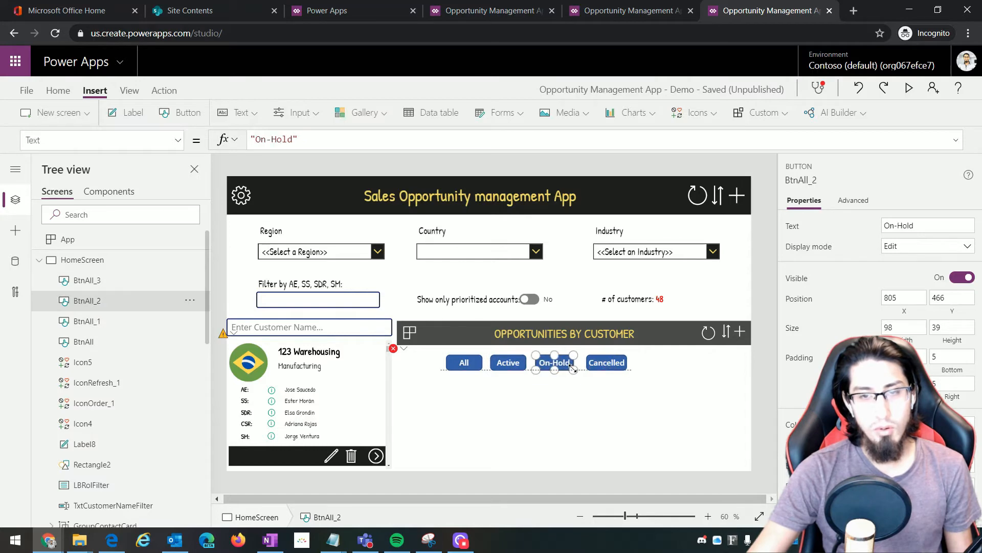
Select only the four filter buttons and nudge the row slightly right
left_click_drag(663, 387, 387, 344)
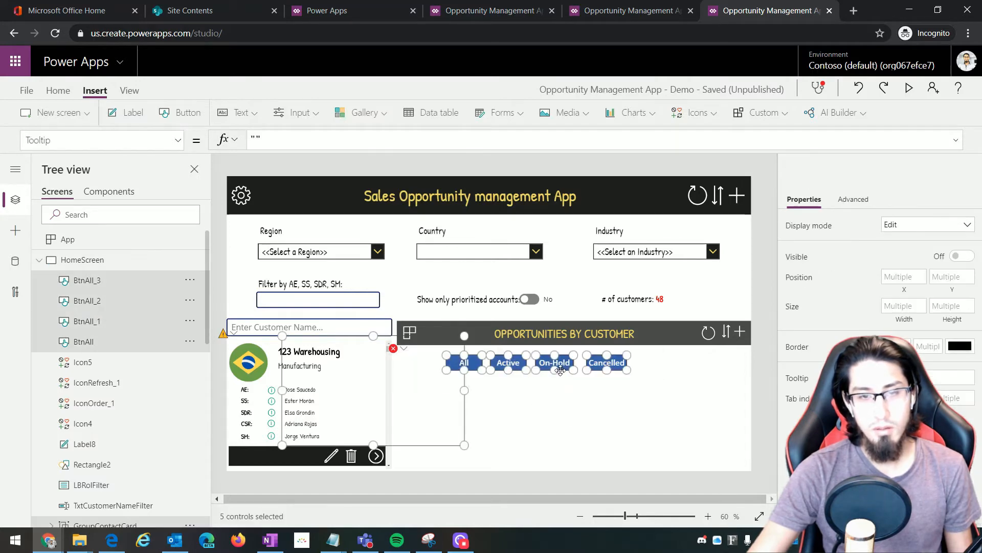
left_click(575, 399)
left_click_drag(654, 375, 454, 350)
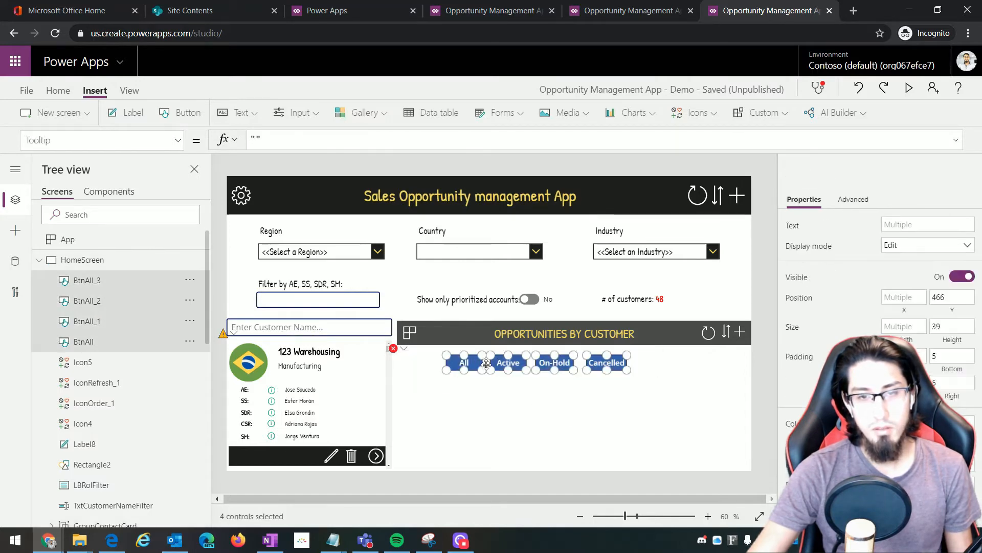
left_click_drag(566, 365, 589, 365)
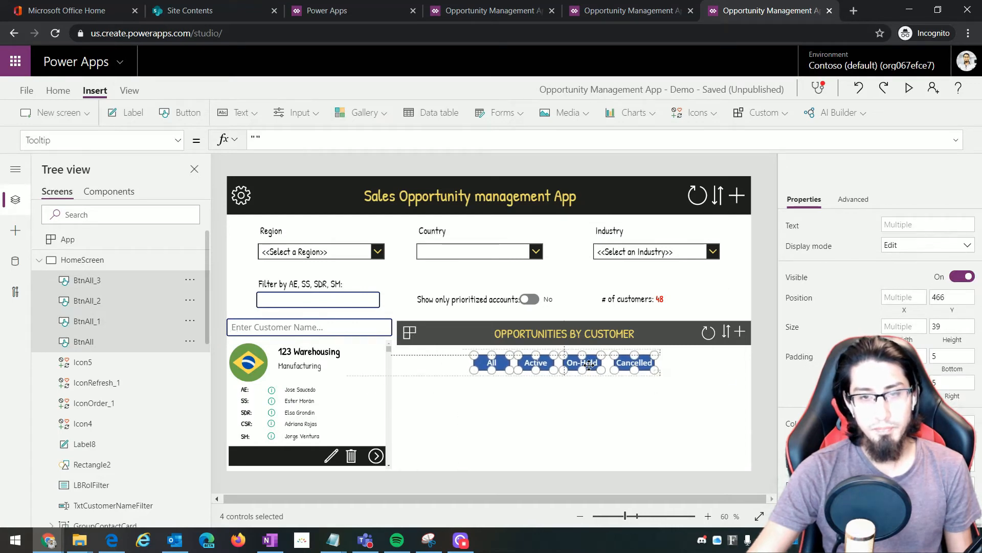
left_click(583, 416)
left_click(509, 368)
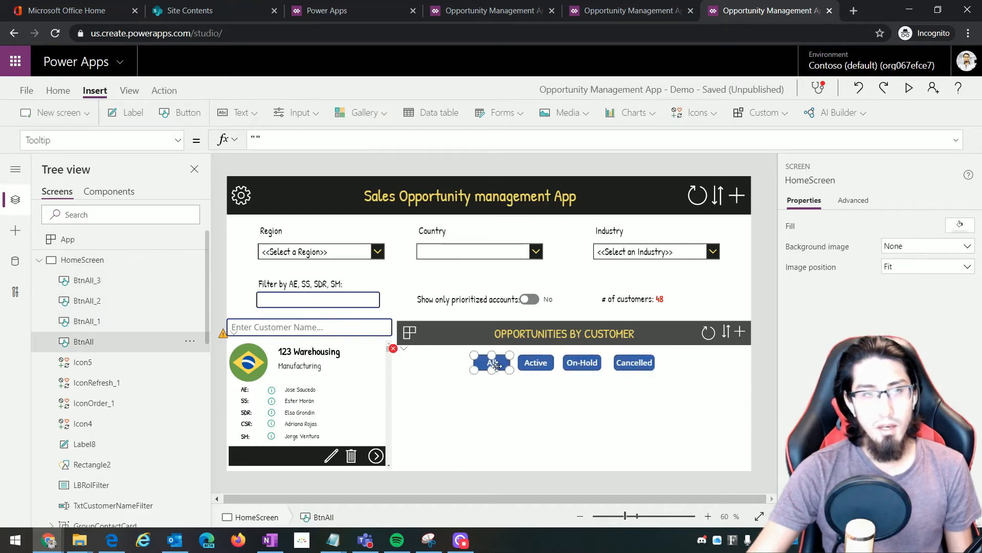
Set the All button's Fill to grey RGBA(128, 128, 128, 1), pasted from the notes
left_click(97, 139)
type("Fil")
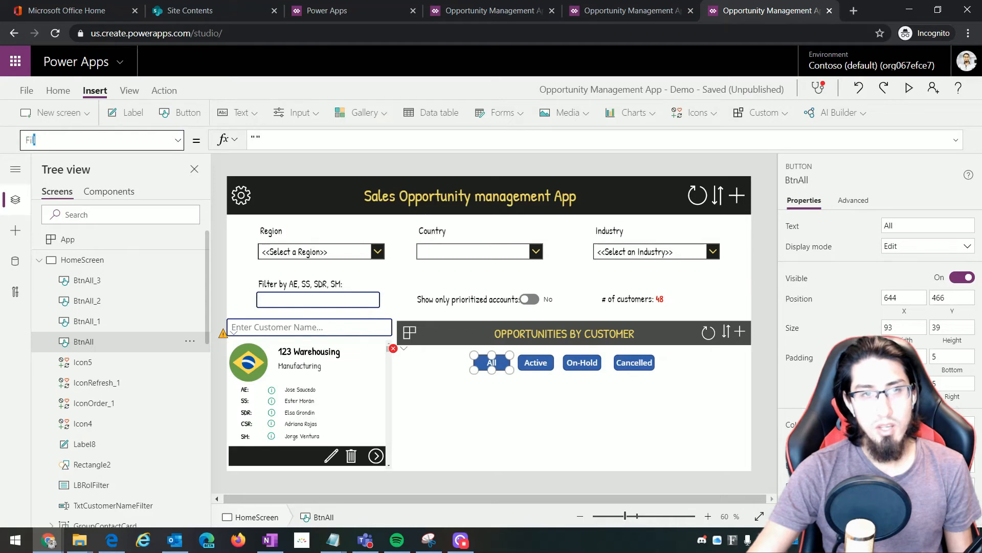
type("l")
key("Return")
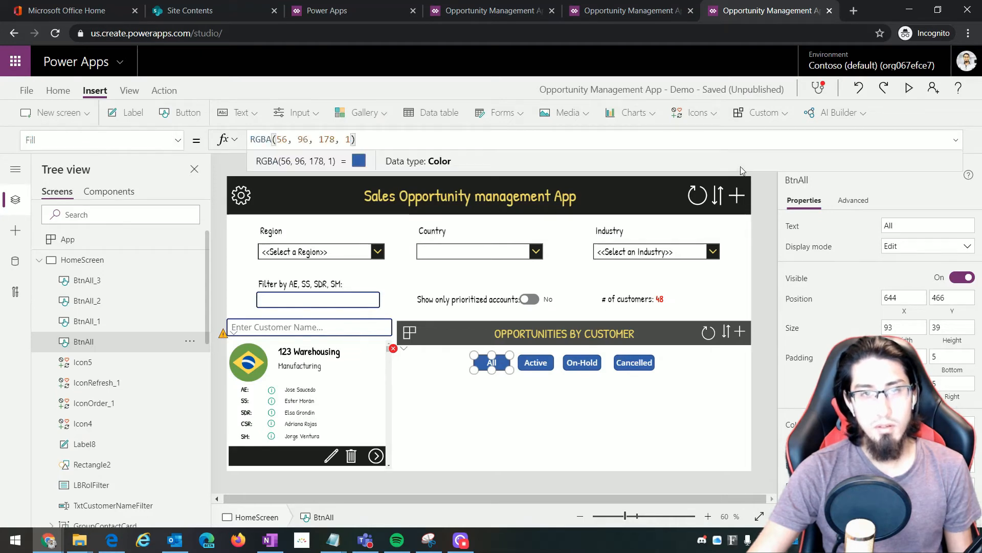
key("alt+Tab")
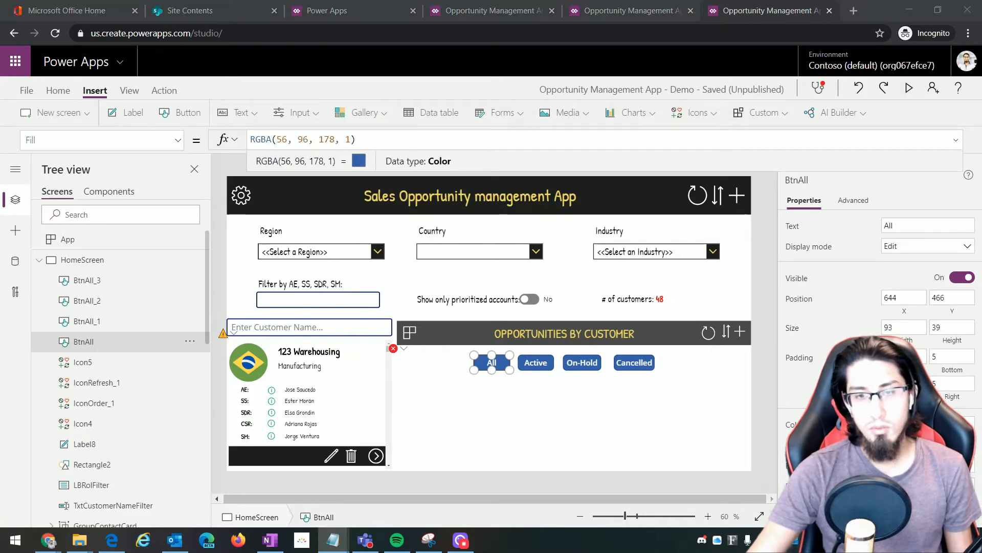
key("alt+Tab")
key("ctrl+a")
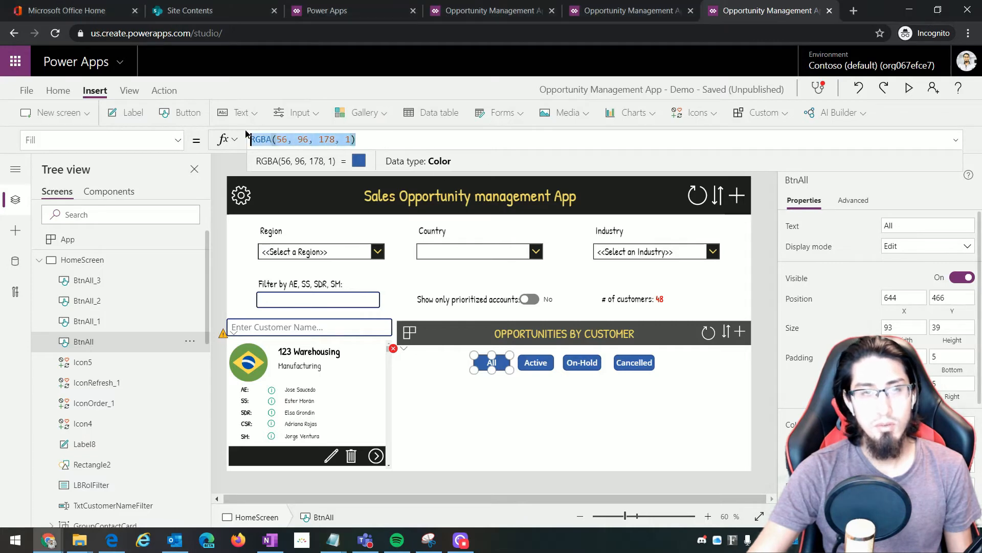
key("ctrl+v")
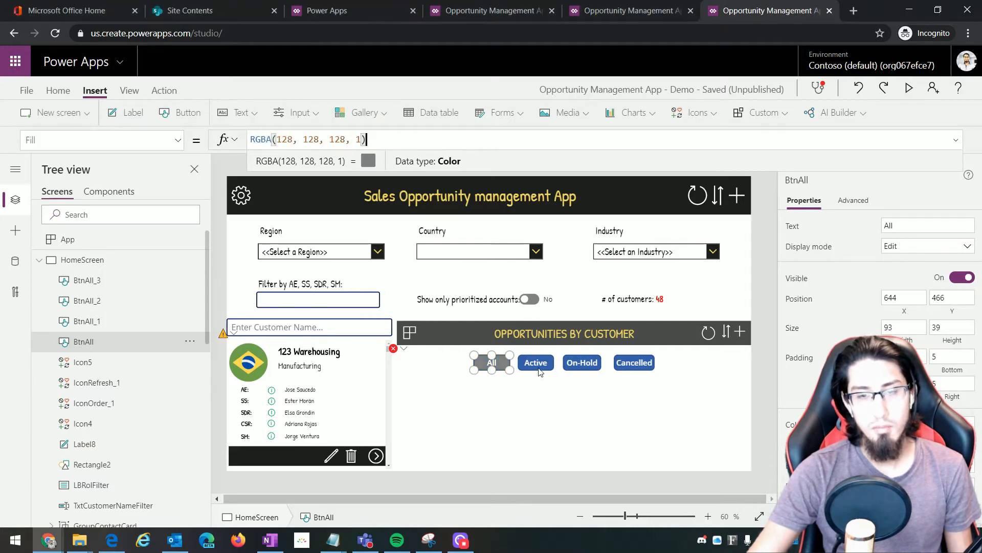
Rename the Active and On-Hold buttons to BtnActive and BtnOnHold in Tree view
left_click(539, 367)
double_click(90, 321)
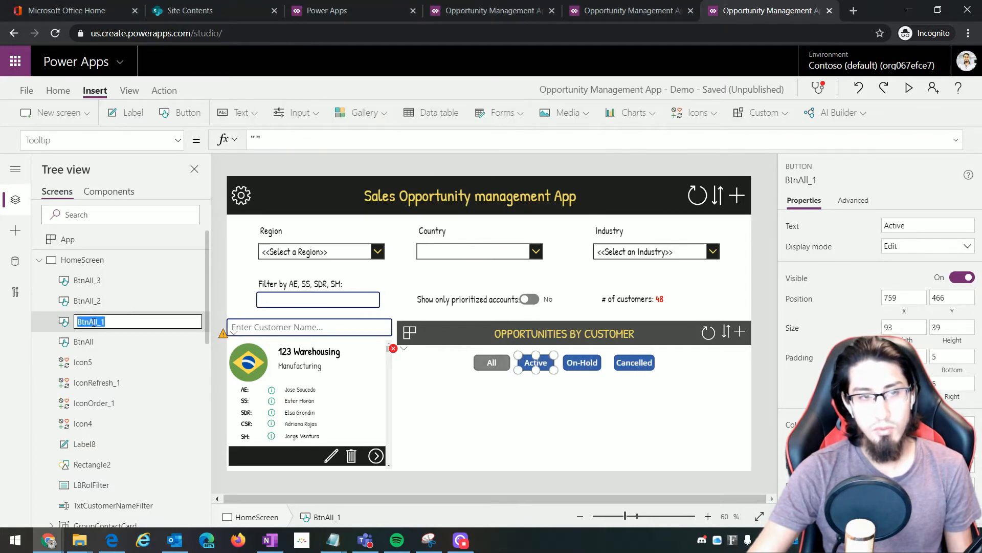
left_click(147, 324)
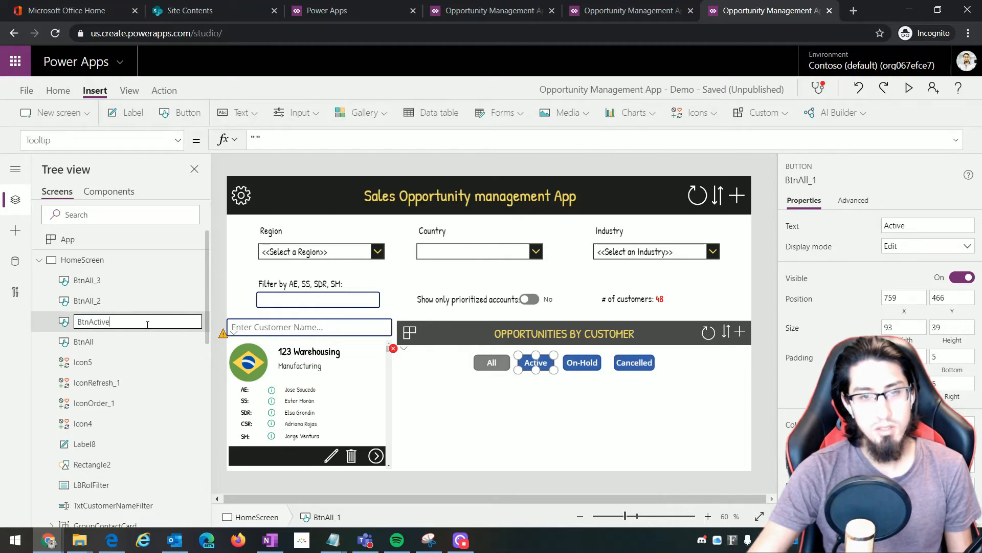
key("Escape")
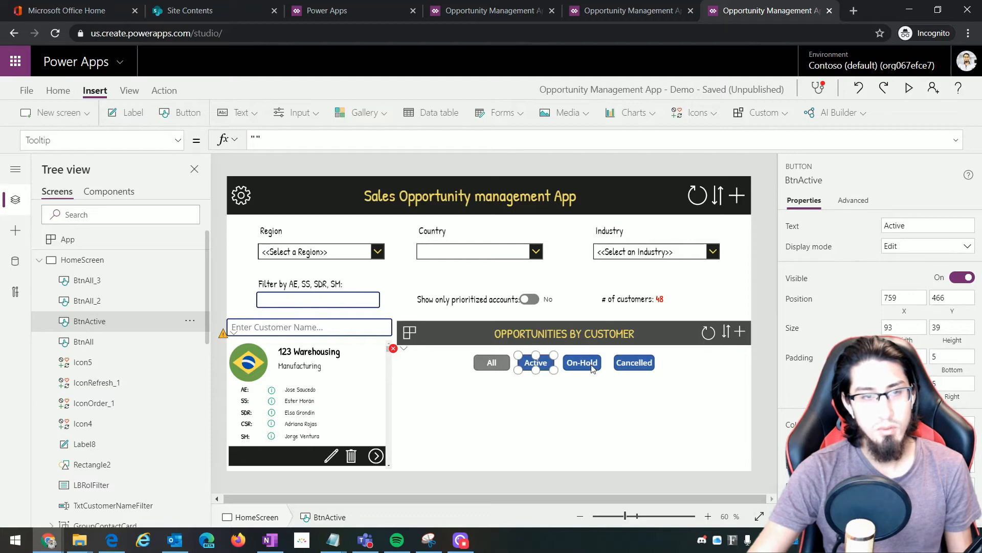
left_click(592, 368)
double_click(90, 302)
left_click(115, 301)
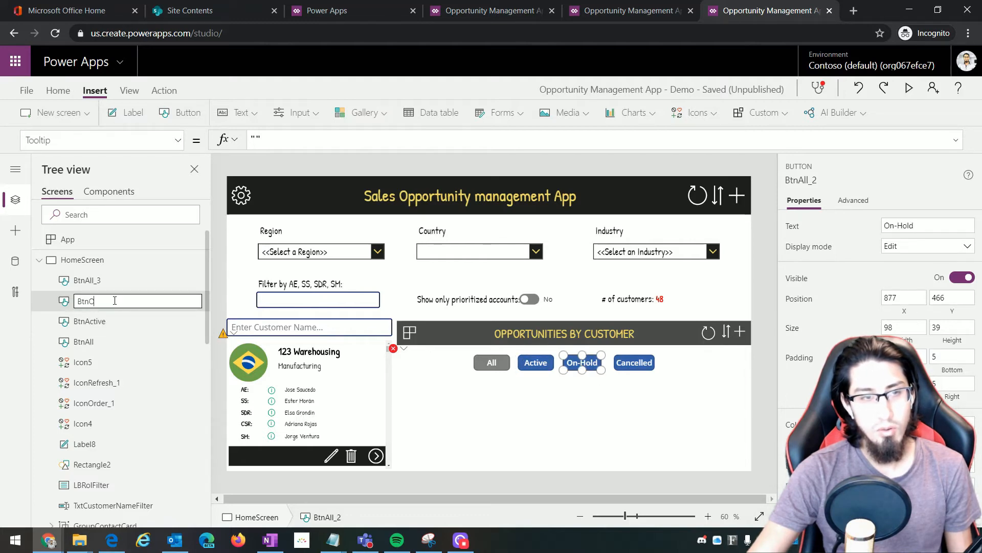
type("BtnOnHold")
key("Return")
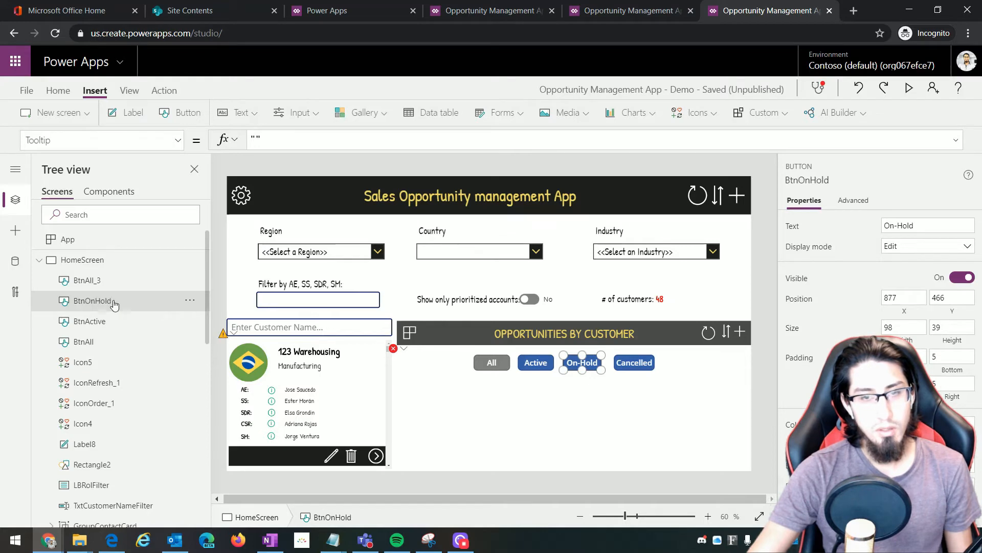
Rename the Cancelled button to BtnCancelled
left_click(633, 369)
double_click(97, 281)
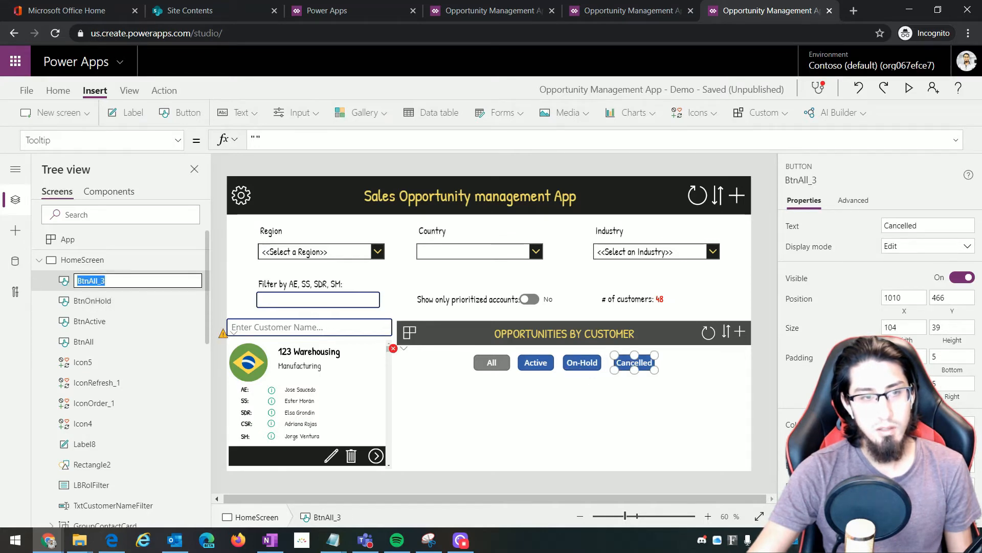
type("BtnCanc")
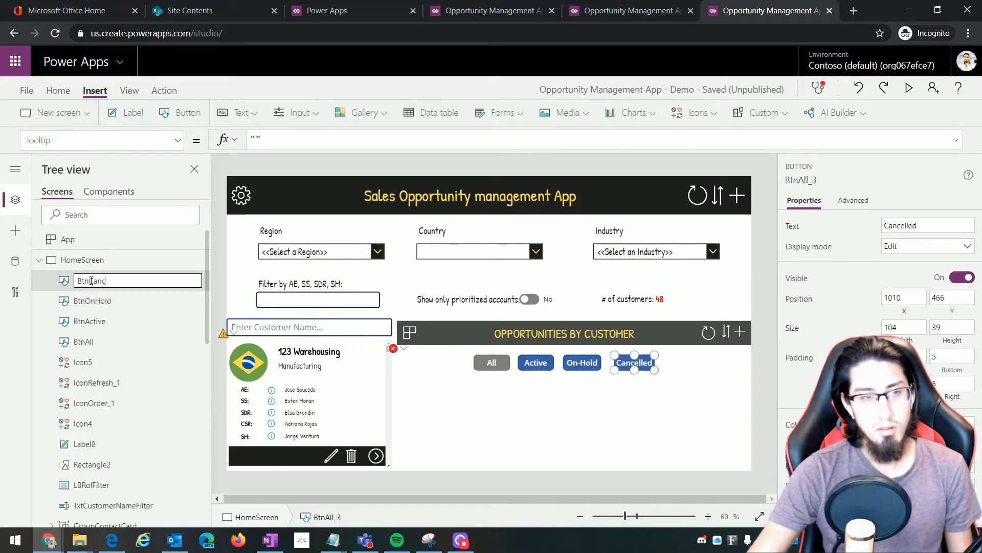
type("elled")
key("Return")
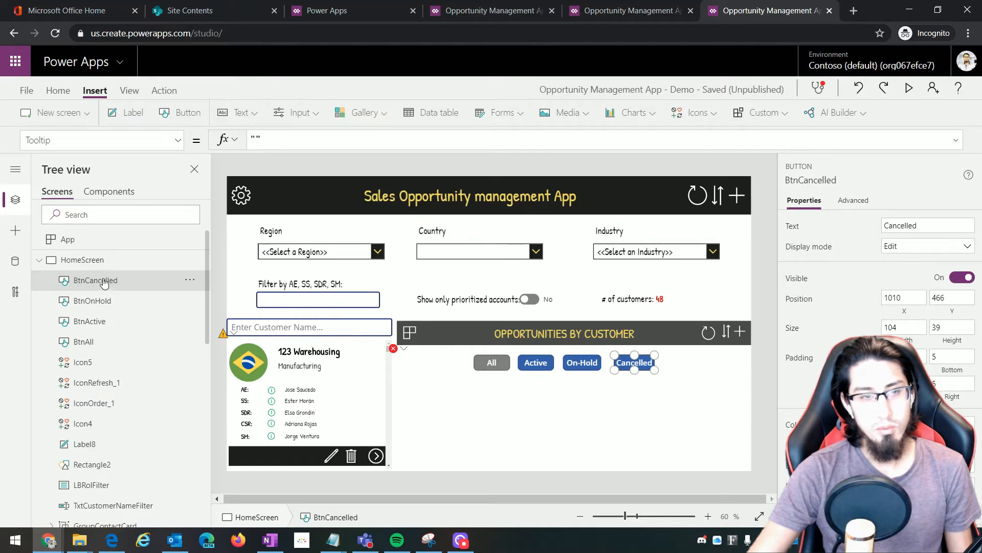
Set the Active button's Fill to green RGBA(0, 166, 81, 1) and check the Cancelled button's red fill
left_click(536, 363)
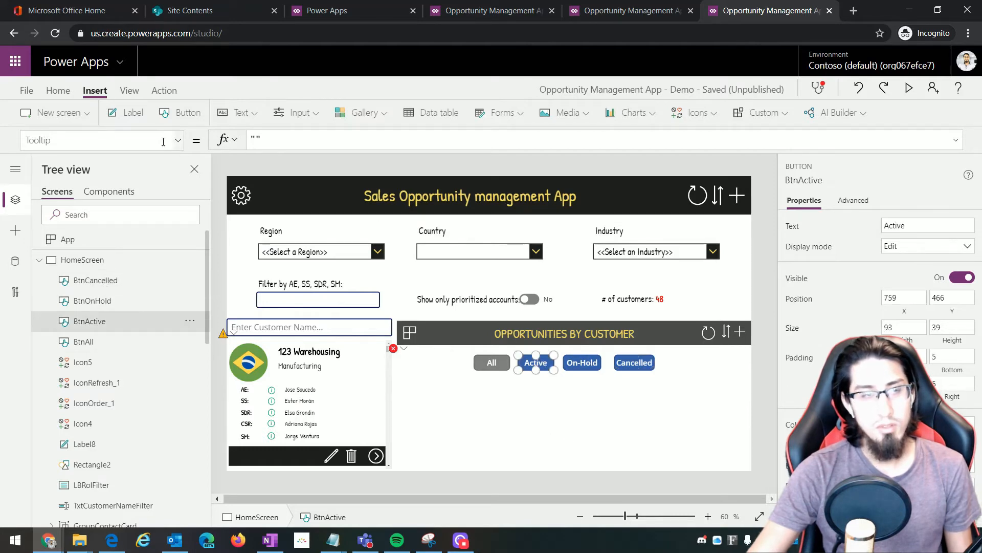
left_click(31, 140)
type("Fill")
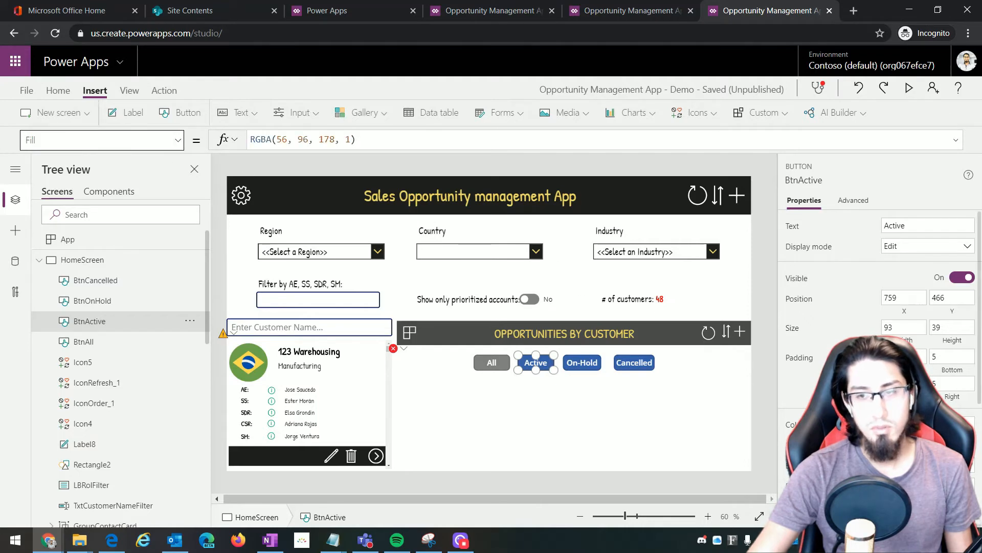
key("alt+Tab")
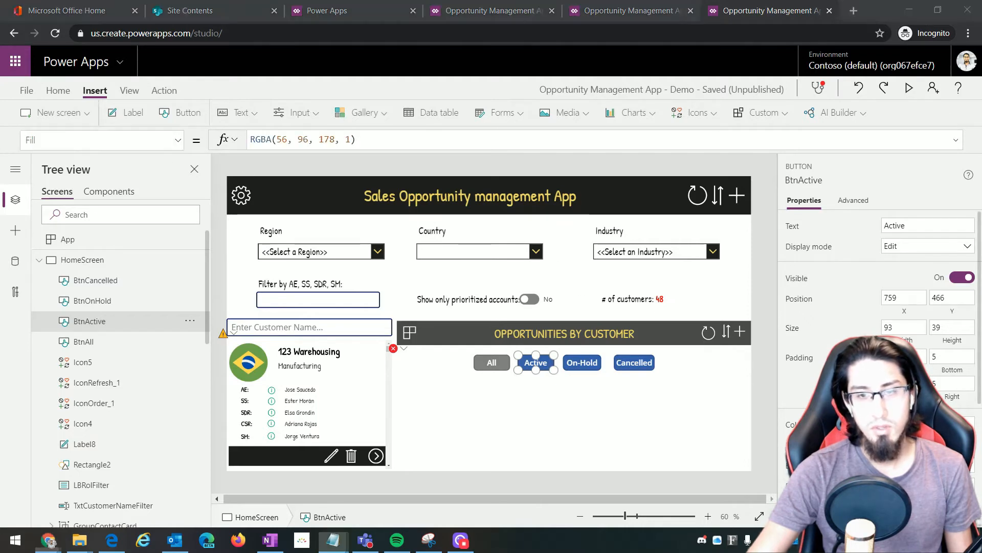
left_click(313, 139)
key("ctrl+a")
type("RGBA(0, 166, 81, 1)")
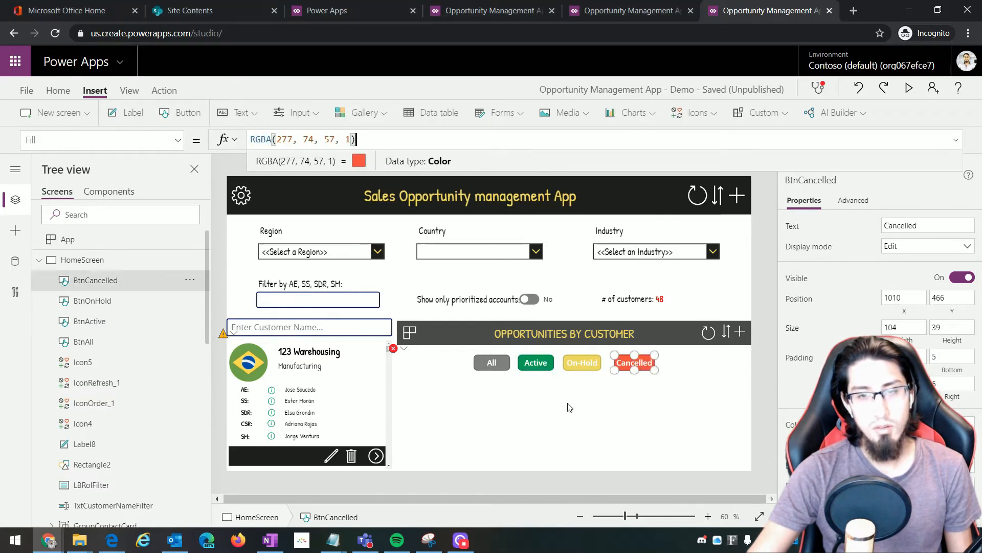
left_click(670, 383)
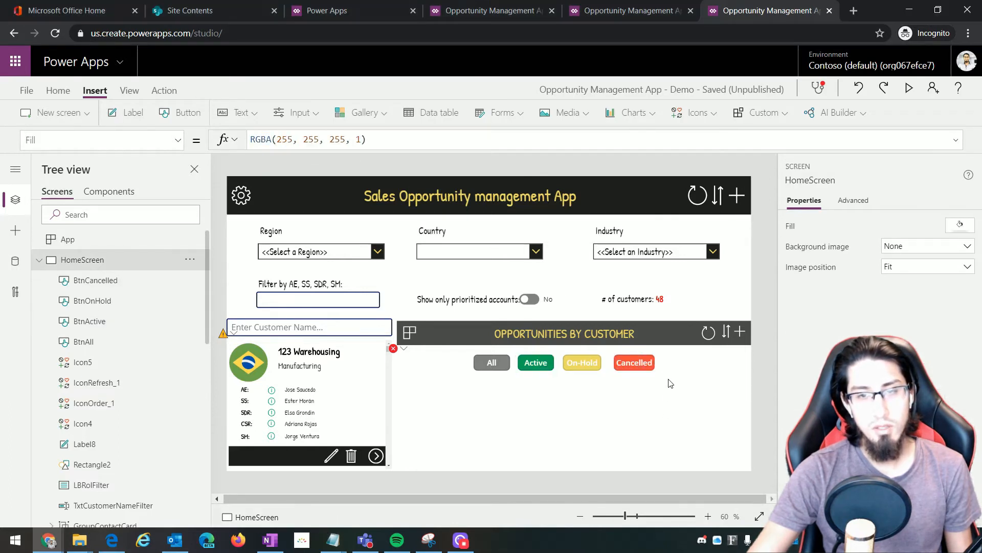
left_click(637, 370)
left_click(566, 412)
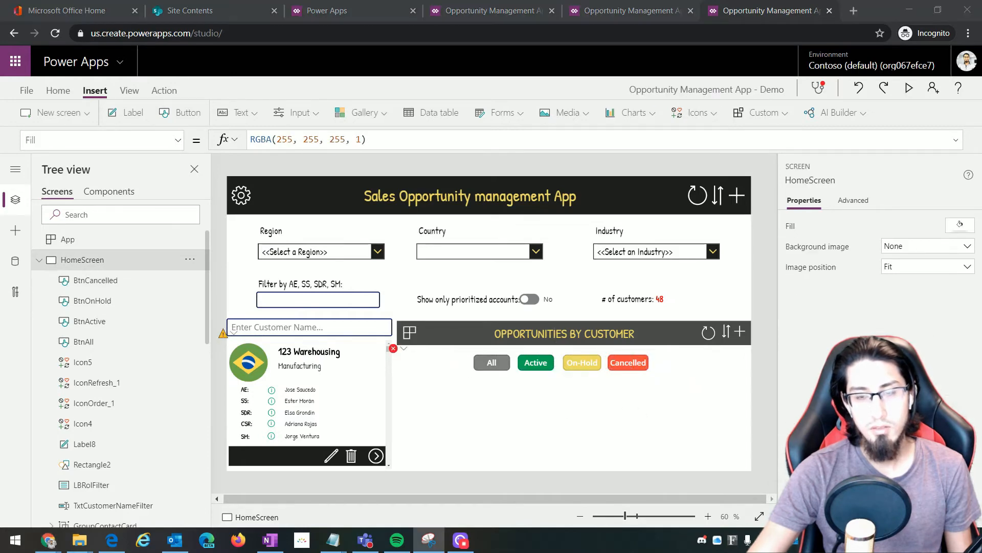
Copy the customer-count label HtmlNOpps and place the pasted copy beside the Cancelled button
left_click(648, 304)
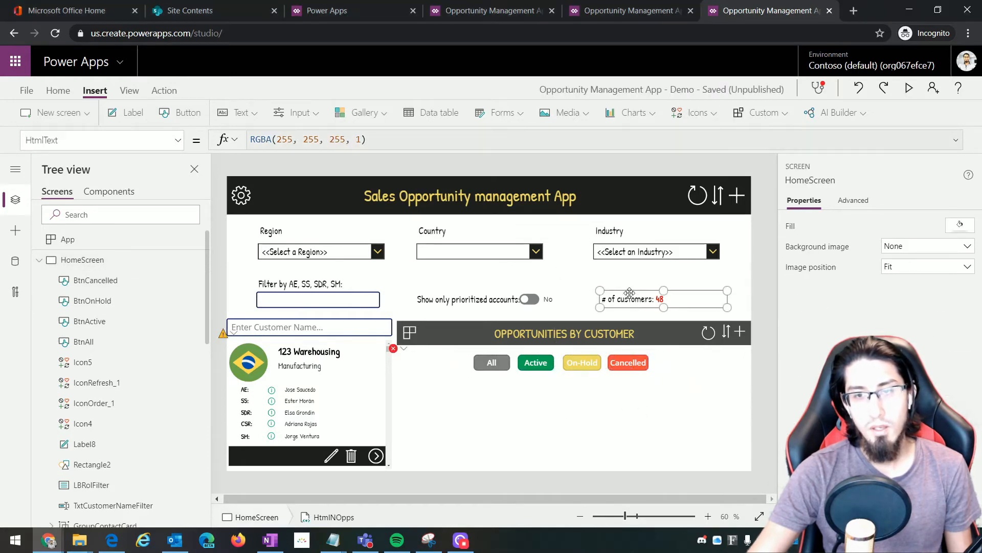
left_click(691, 361)
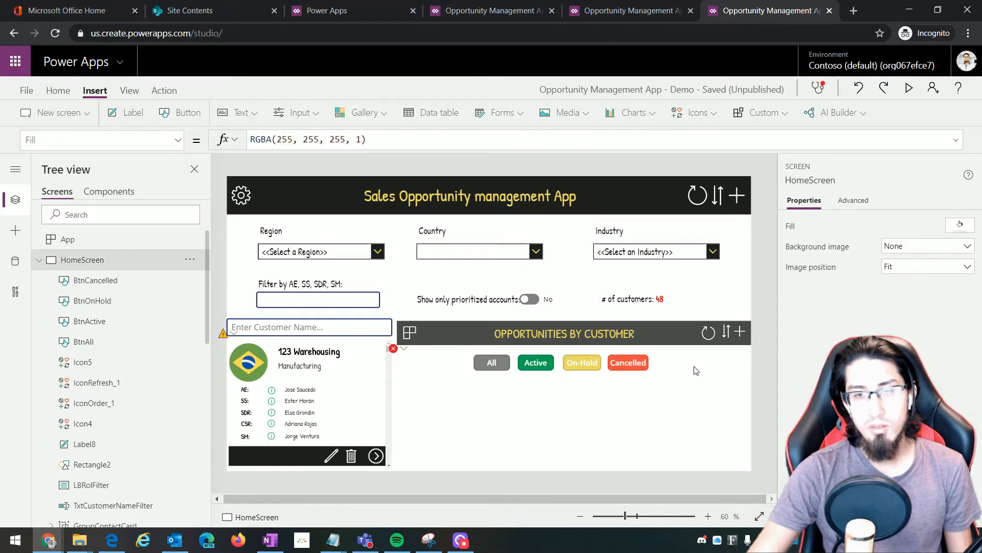
right_click(646, 303)
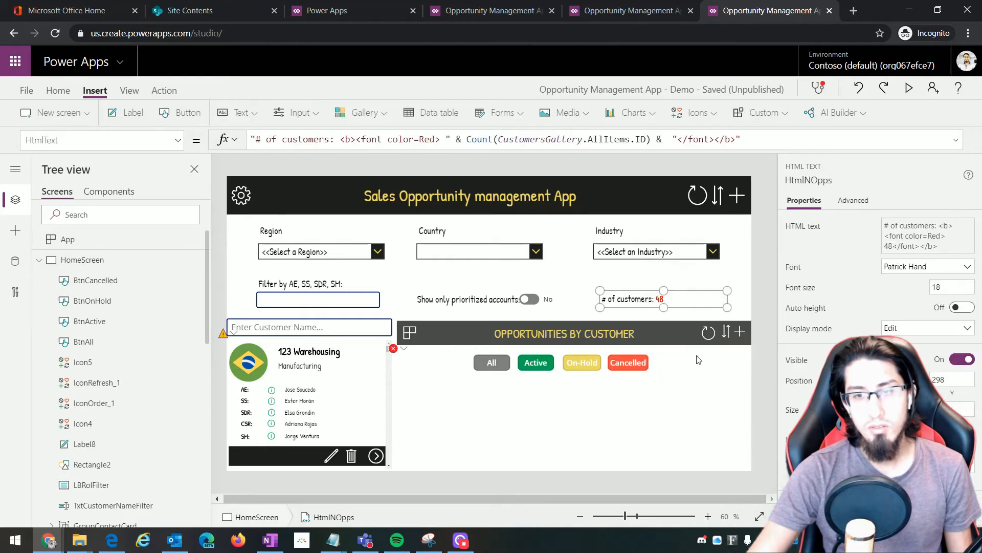
left_click(690, 339)
left_click(703, 368)
right_click(704, 371)
left_click(735, 385)
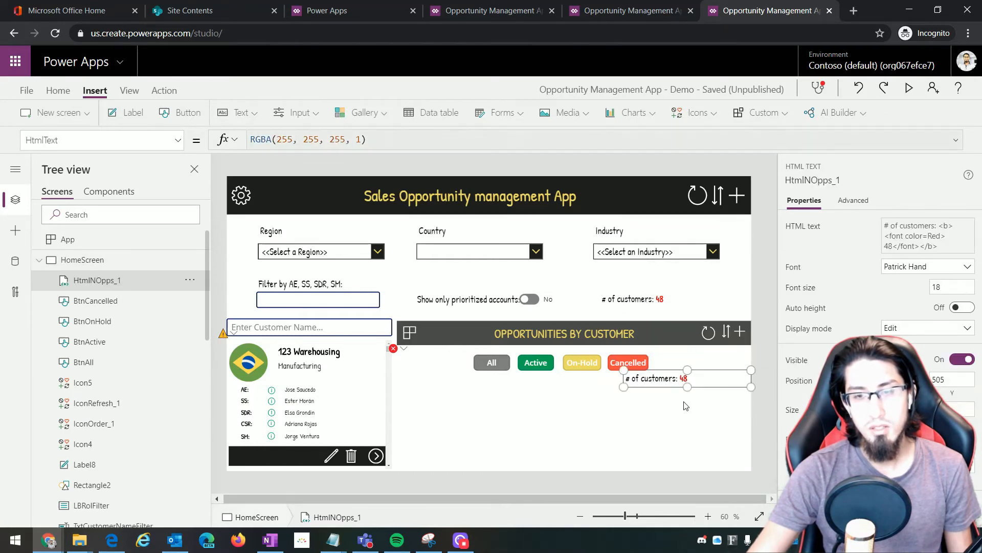
left_click_drag(630, 384, 697, 376)
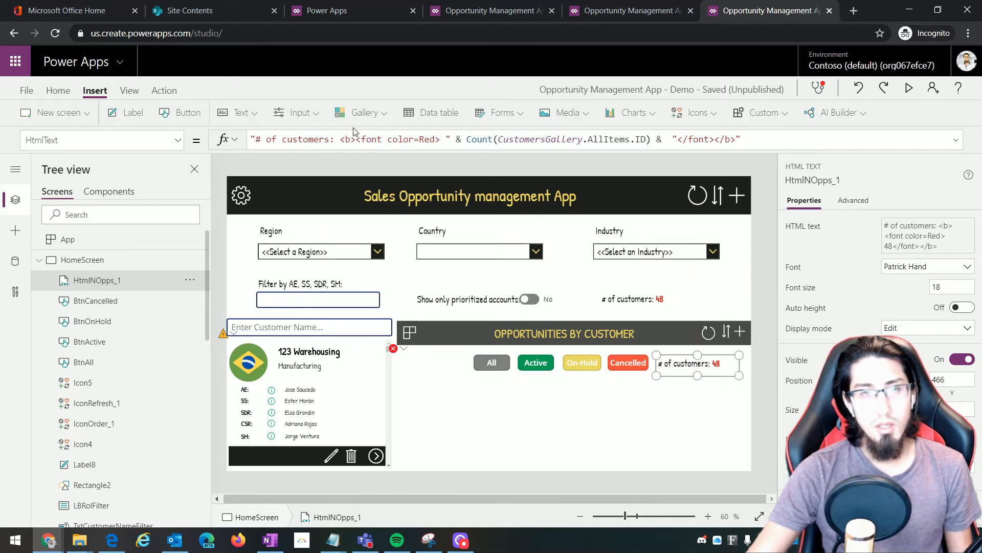
Change the copied label's HtmlText from '# of customers:' to '# of Opps:'
left_click(288, 141)
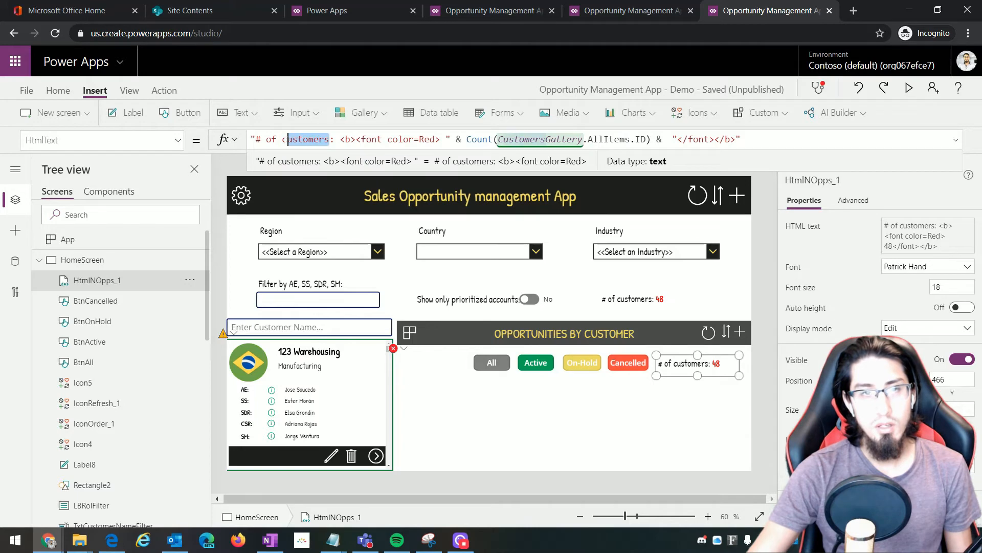
left_click(58, 140)
left_click_drag(57, 140, 7, 149)
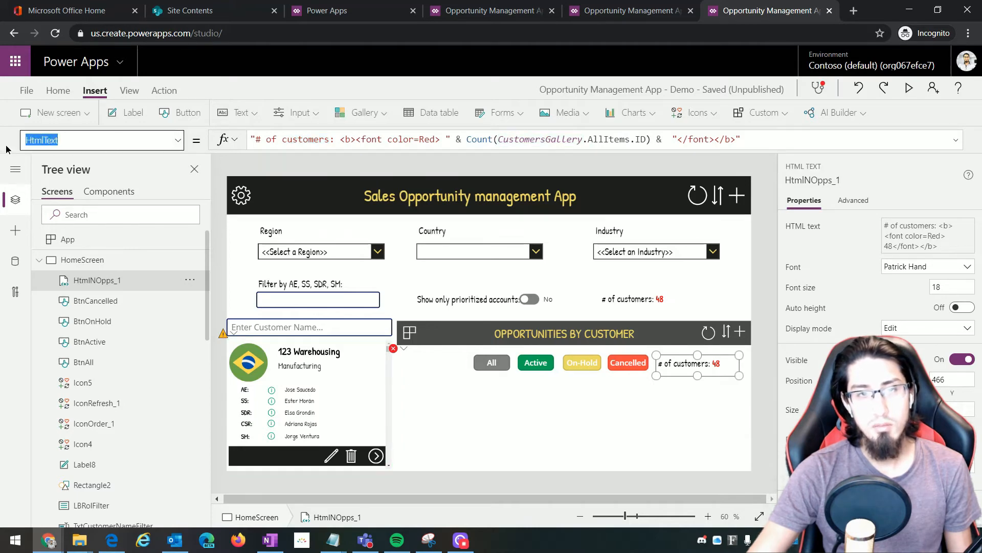
left_click_drag(329, 136, 314, 139)
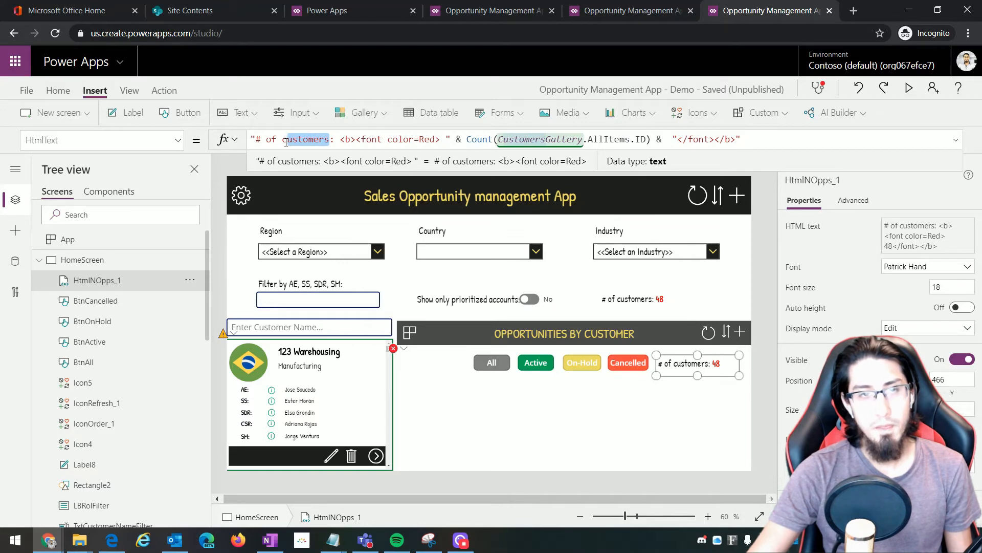
key("BackSpace")
key("BackSpace")
type("Opps")
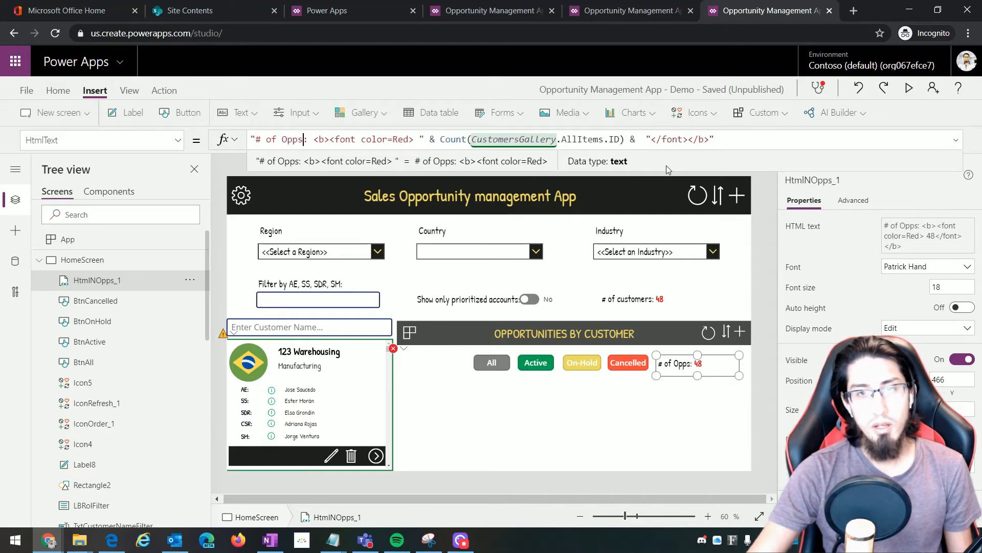
left_click(535, 138)
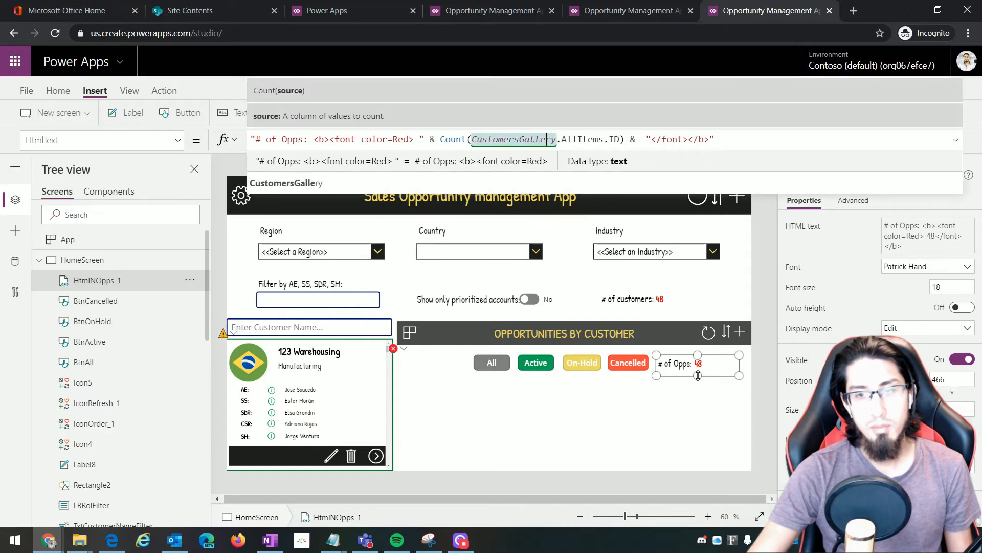
left_click(630, 406)
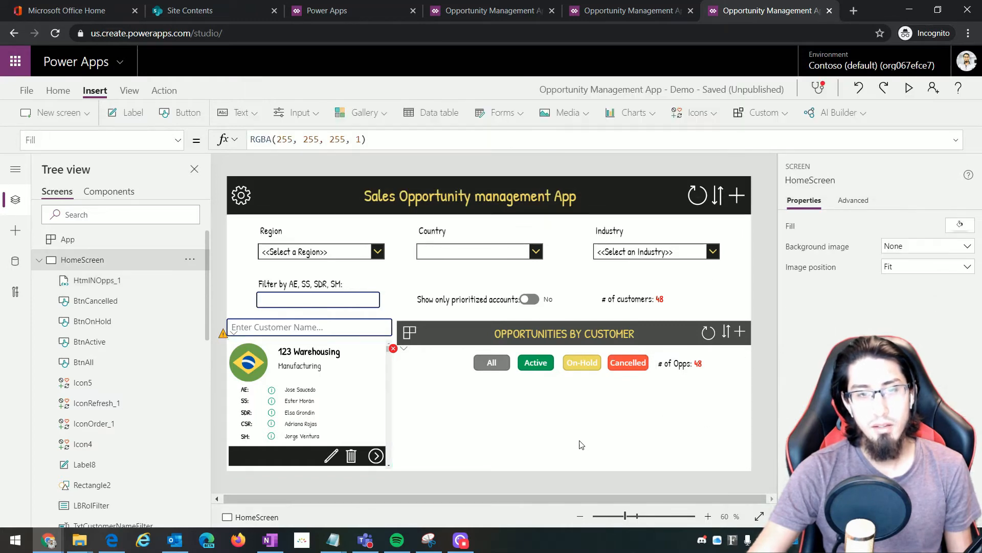
left_click(429, 231)
Copy the Region label and dropdown and position the pasted pair in the opportunities panel
left_click(277, 238)
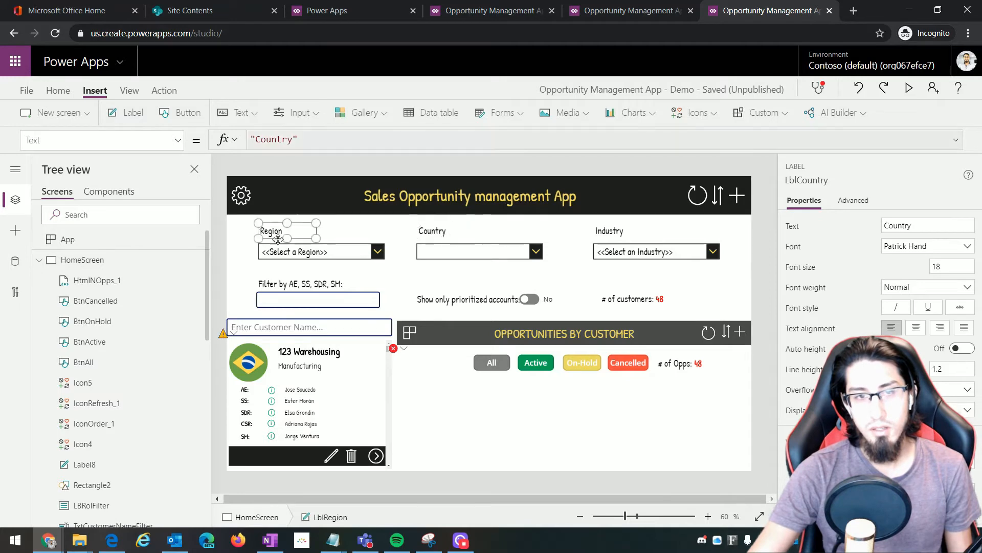
left_click(321, 252, "shift")
right_click(313, 257)
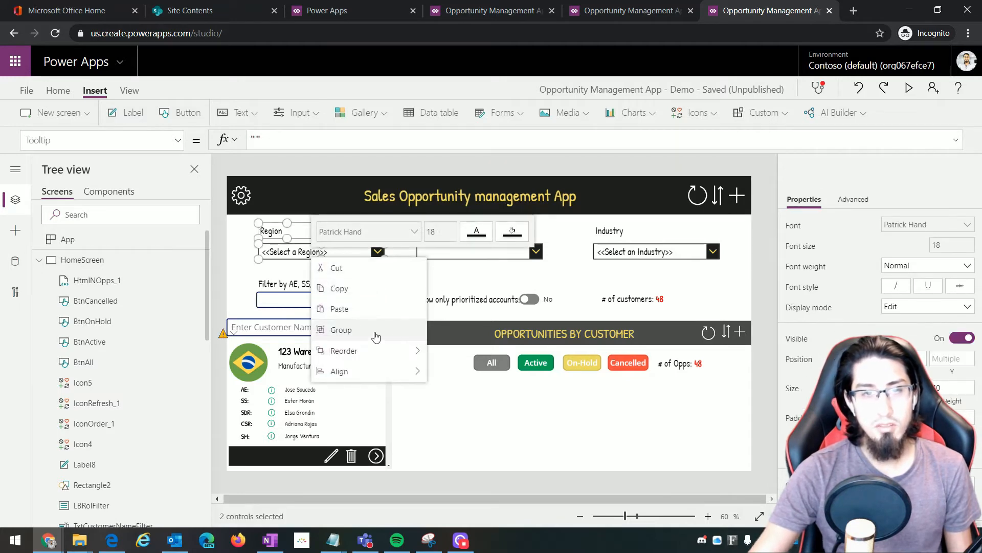
left_click(358, 287)
right_click(531, 413)
left_click(559, 423)
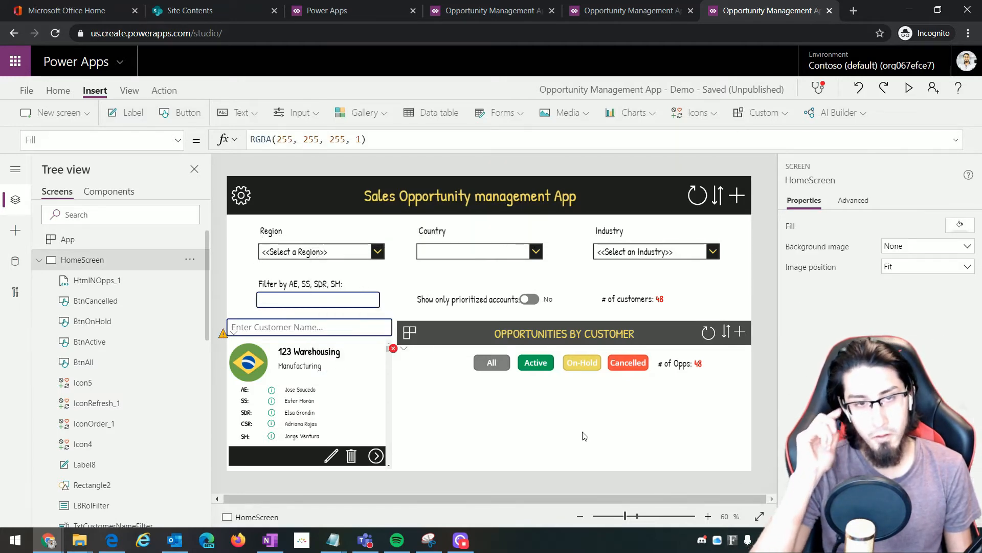
left_click_drag(556, 431, 595, 386)
left_click(691, 434)
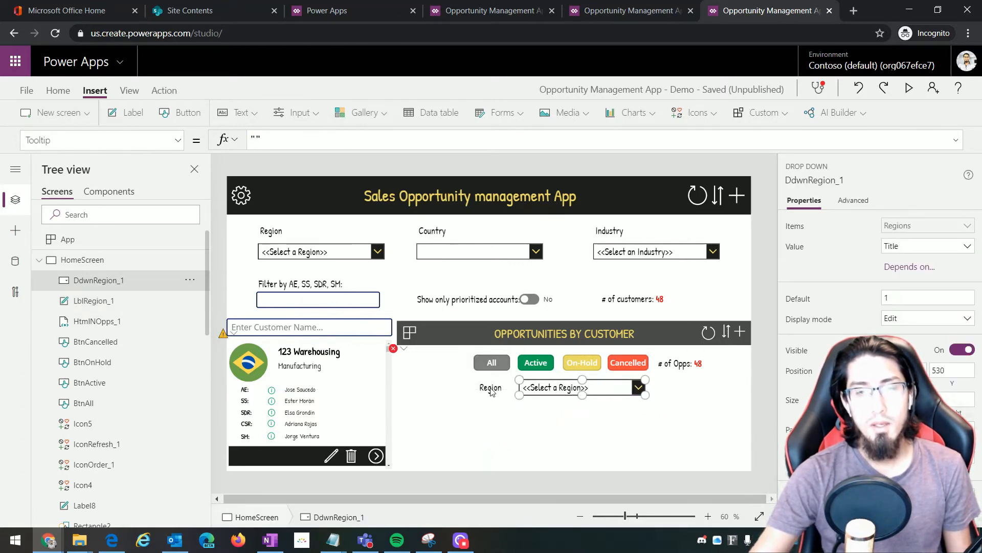
left_click_drag(496, 392, 490, 393)
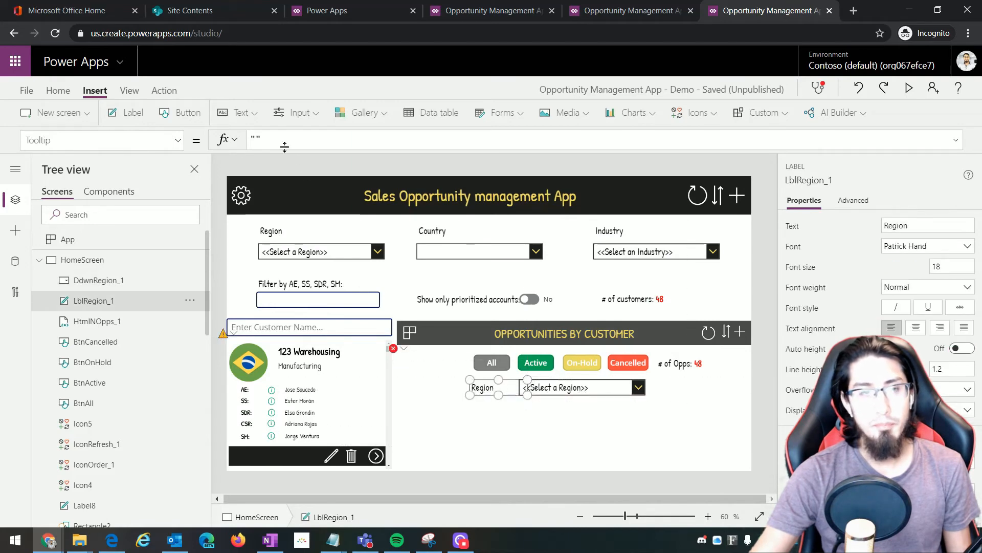
Set the copied label's Text to 'Stage'
left_click(30, 140)
type("Text")
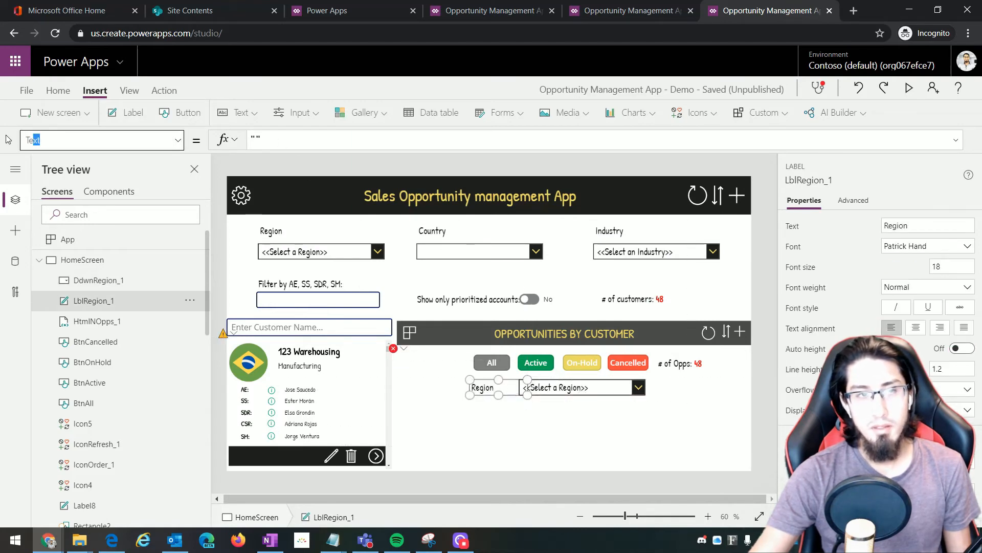
key("Return")
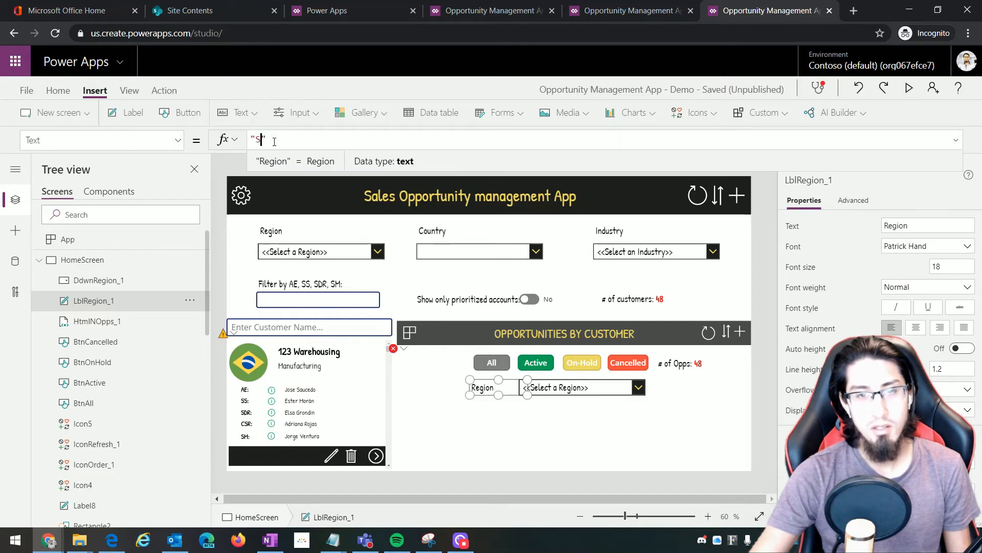
left_click(493, 389)
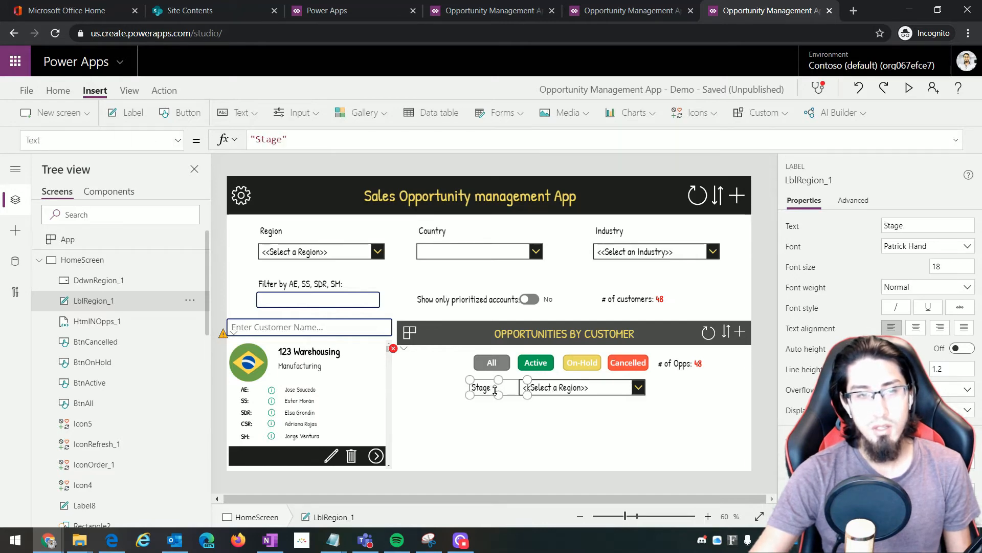
Rename the copied label LblStage and the copied dropdown DdwnStage in Tree view
double_click(97, 301)
left_click(161, 300)
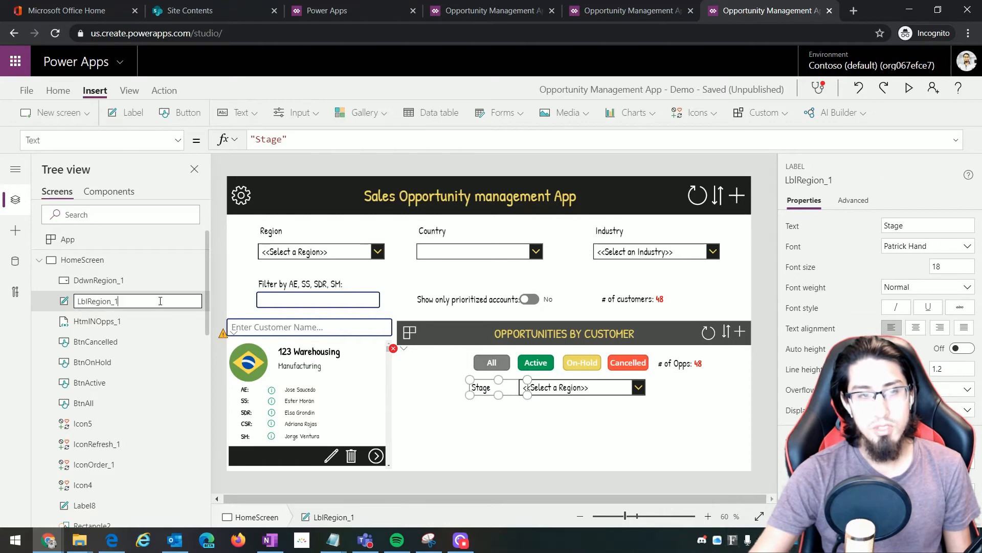
key("BackSpace")
key("BackSpace")
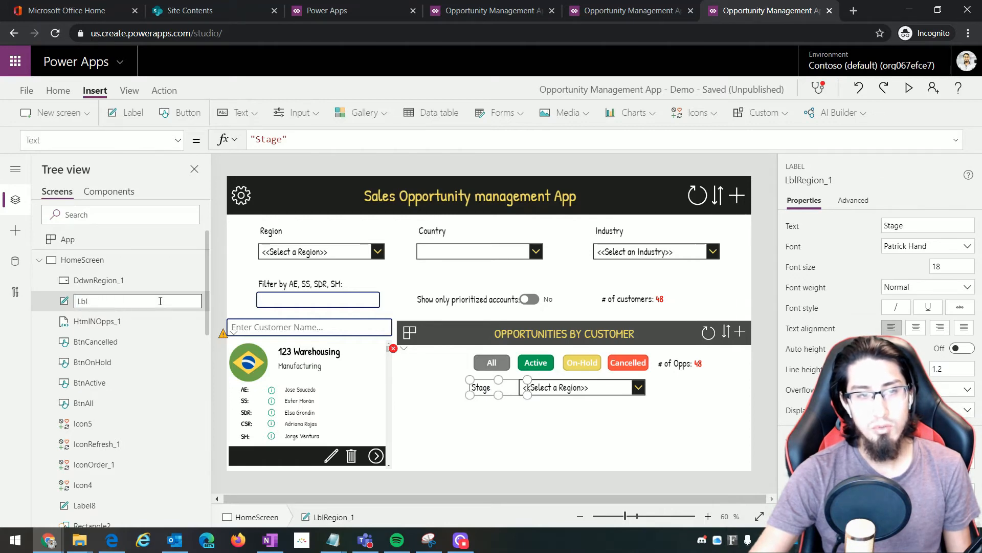
type("St")
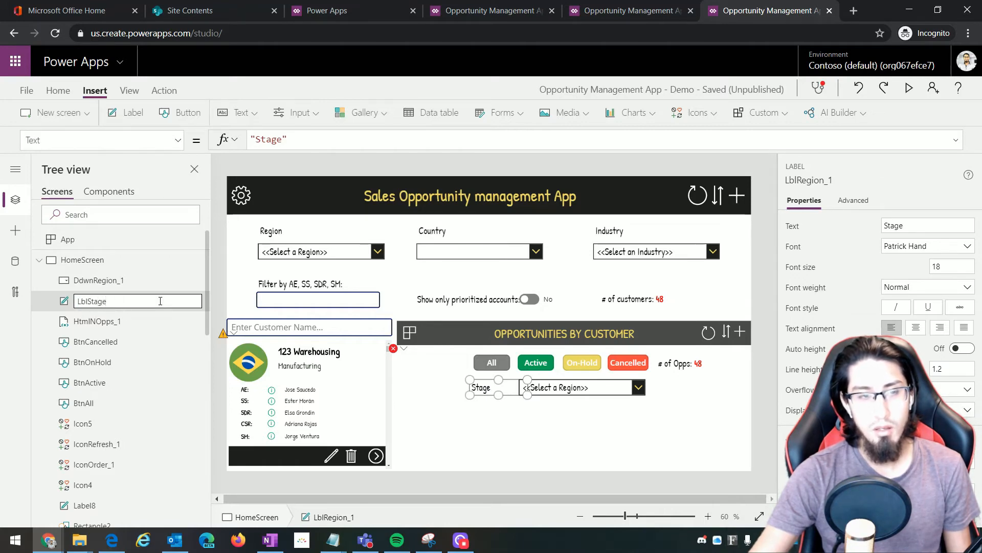
type("age")
key("Return")
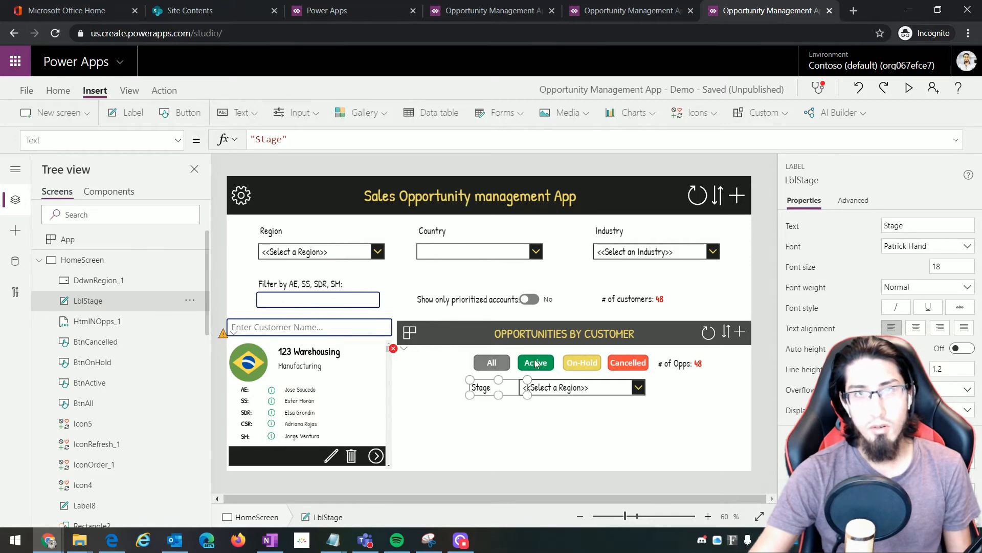
left_click(561, 388)
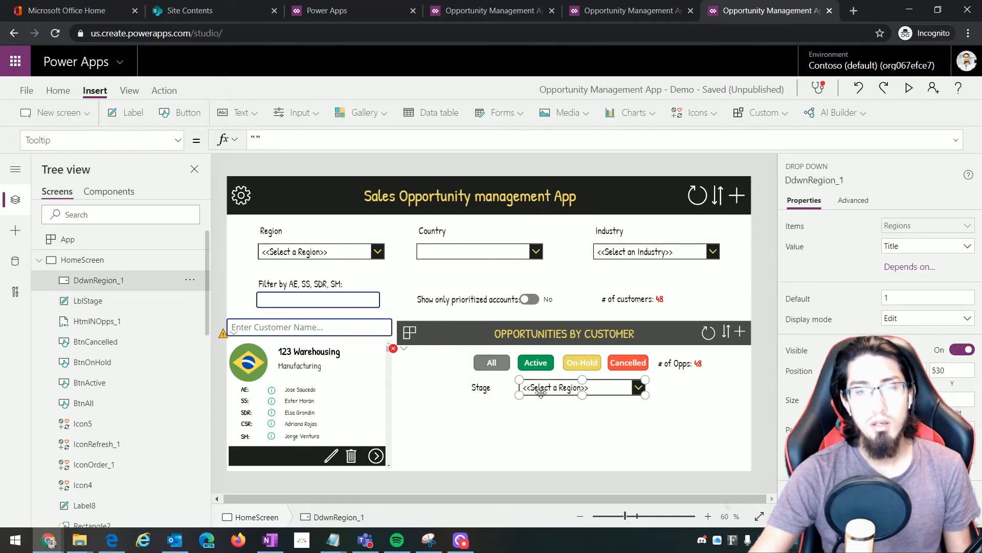
double_click(99, 281)
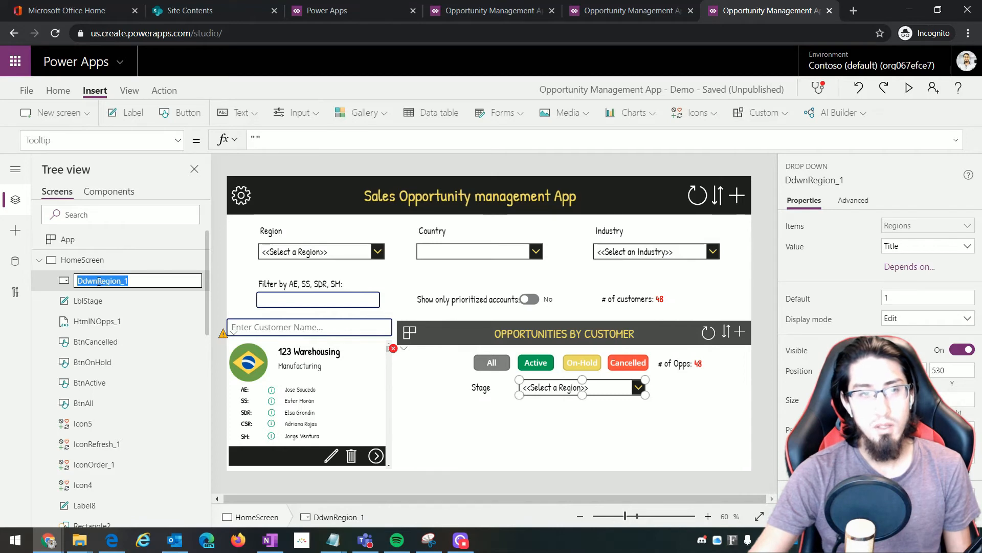
type("Stage")
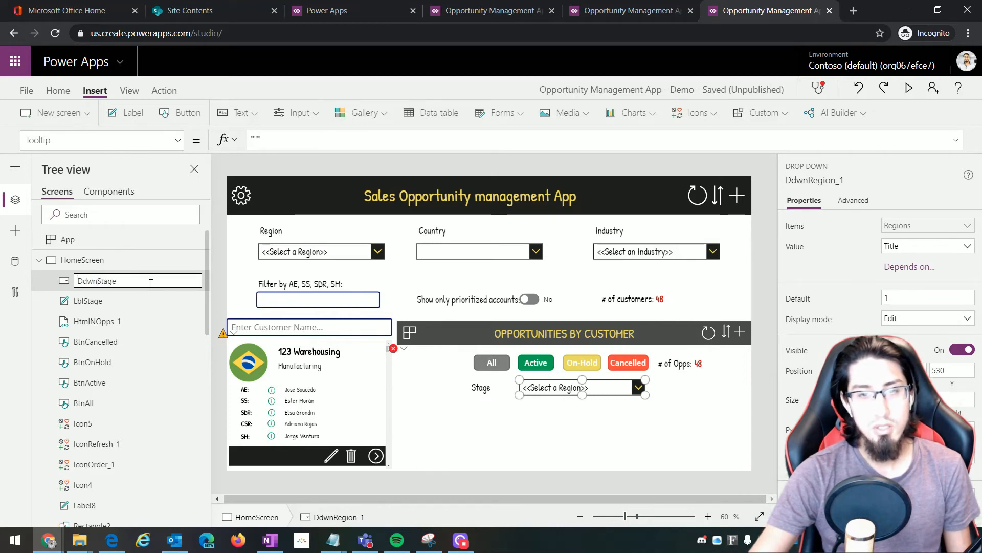
key("Return")
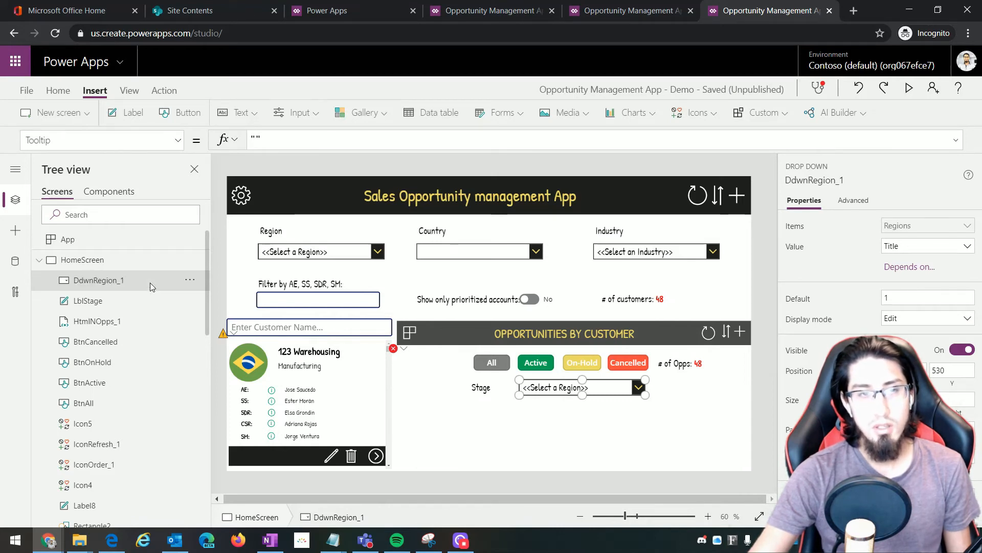
Add the Opportunity Stage list from the Opportunity Management Site as a SharePoint data source
left_click(12, 263)
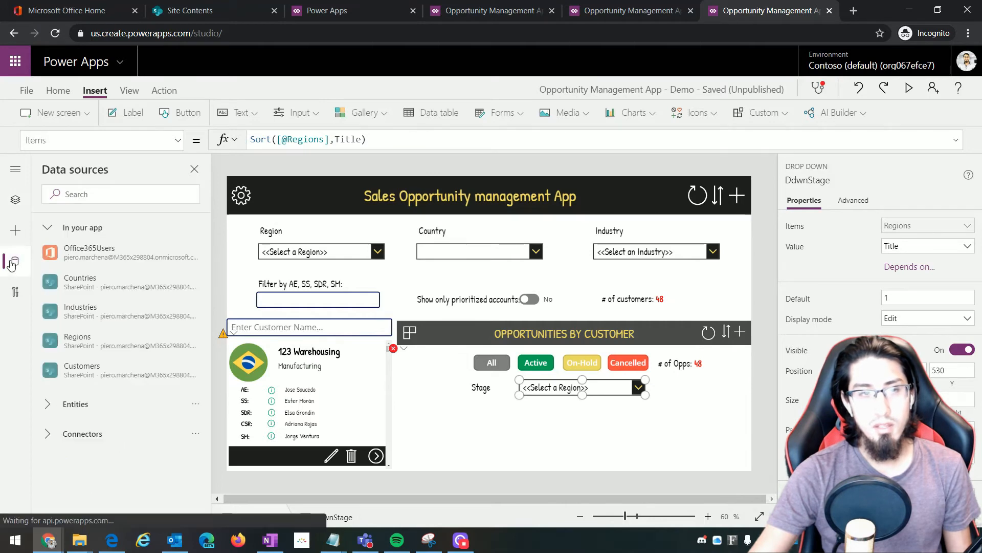
left_click(85, 194)
type("Share")
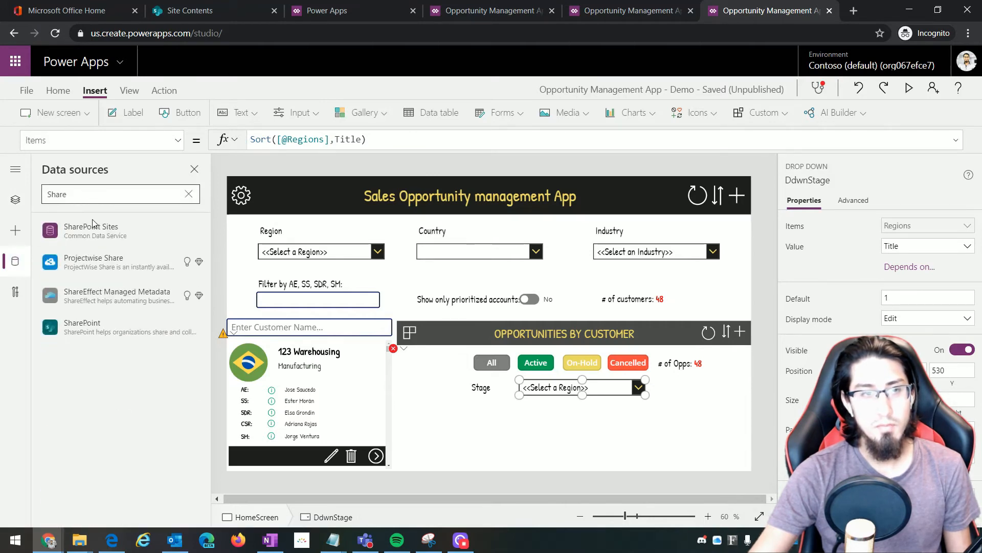
left_click(121, 326)
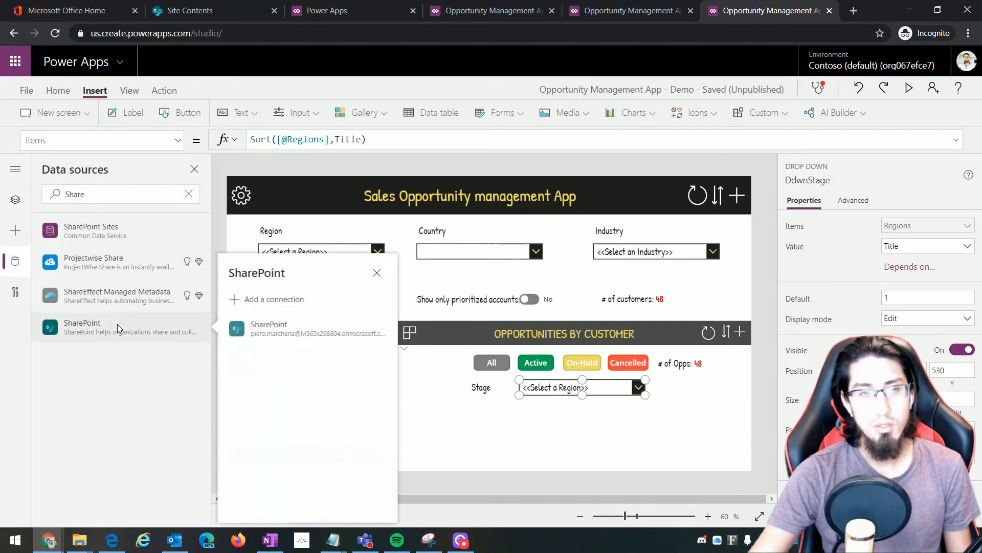
left_click(288, 333)
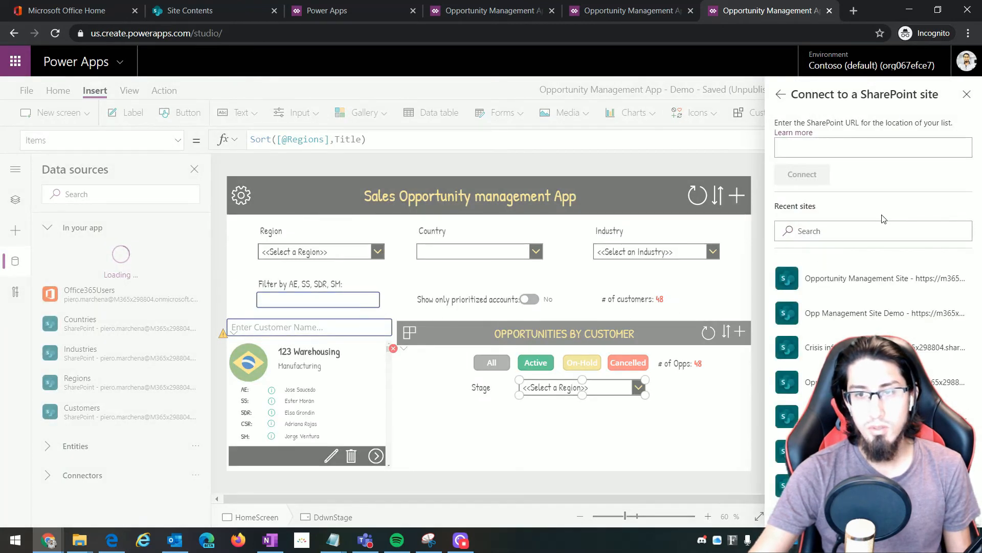
left_click(842, 281)
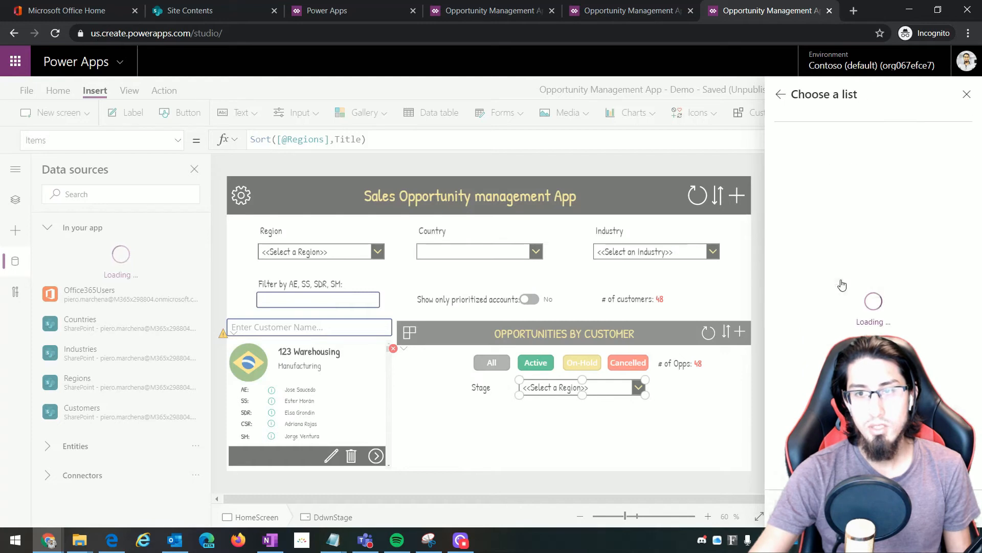
left_click(880, 362)
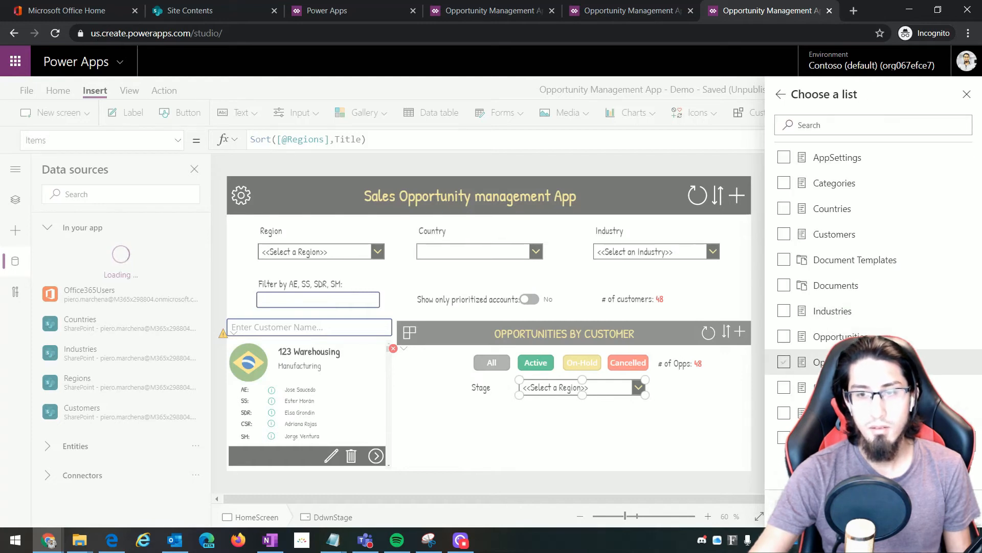
left_click(783, 363)
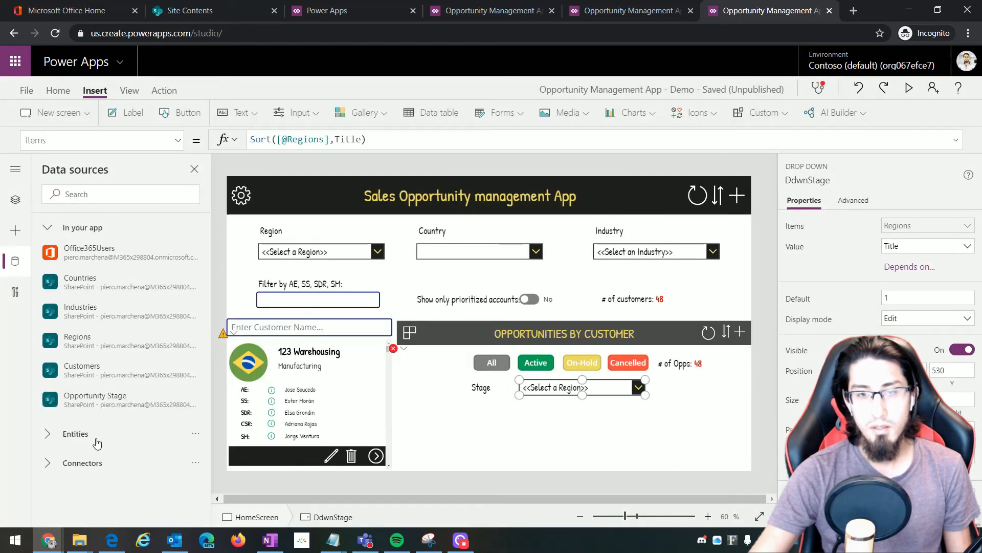
left_click(196, 4)
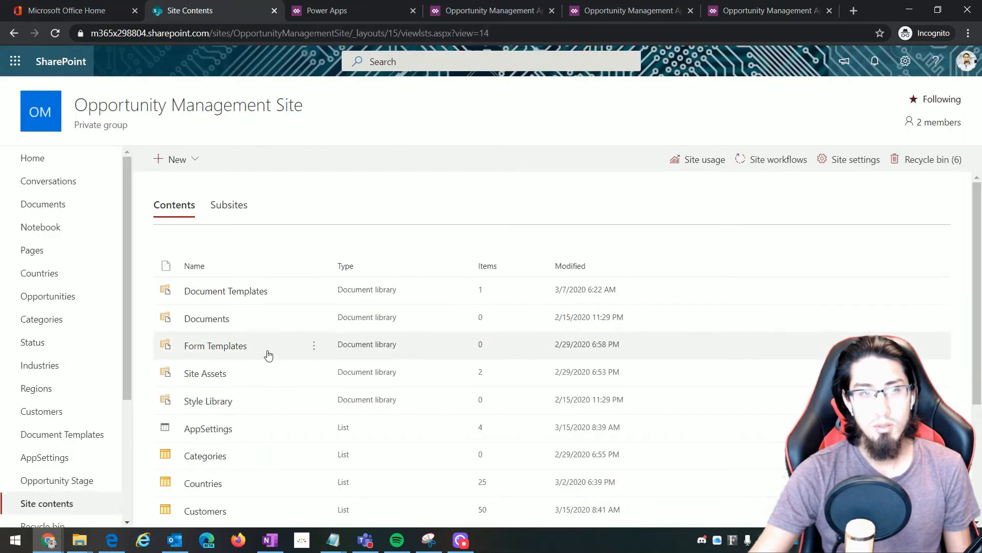
Review the Opportunity Stage list's Title and Order columns in SharePoint, then return to the app
scroll(44, 302, "down", 3)
left_click(46, 299)
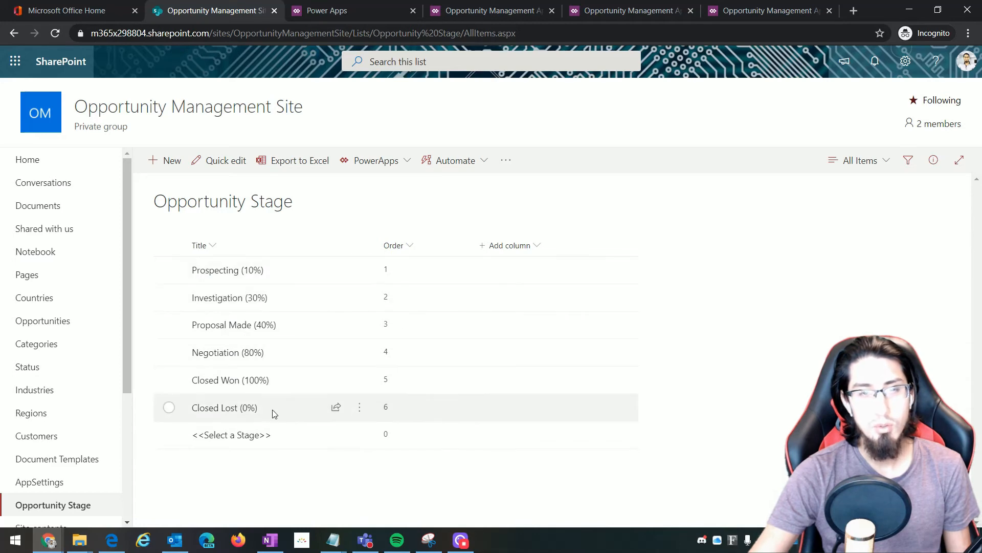
left_click(495, 10)
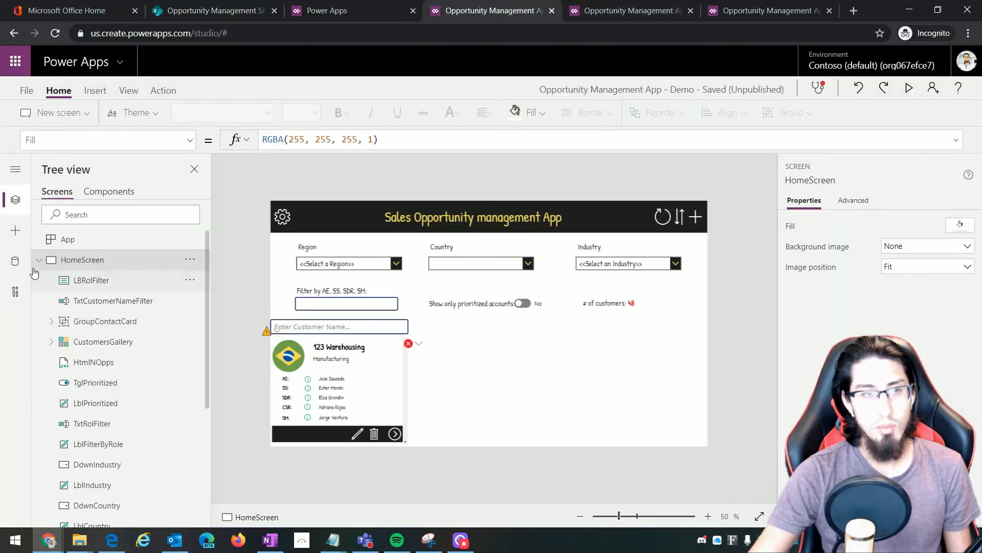
left_click(15, 261)
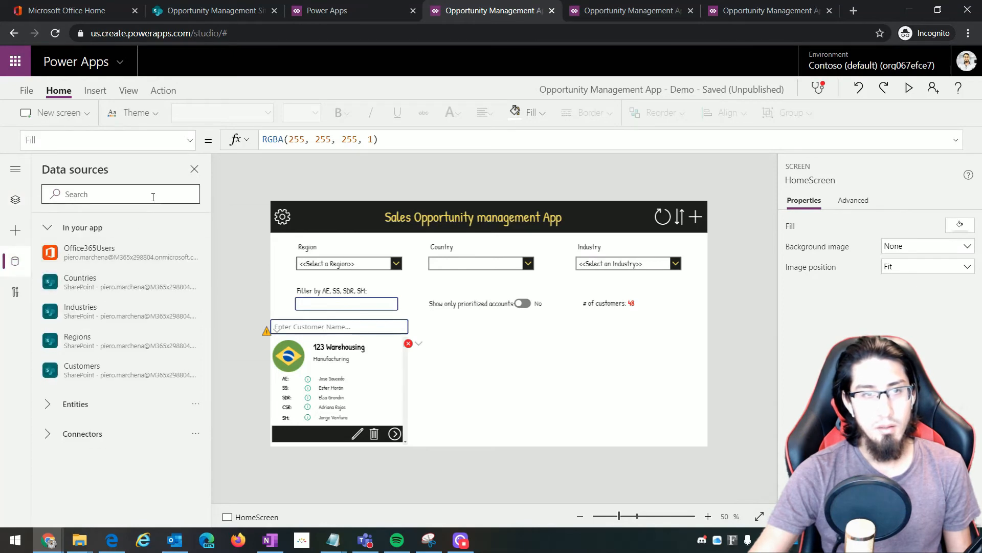
left_click(629, 10)
left_click(768, 10)
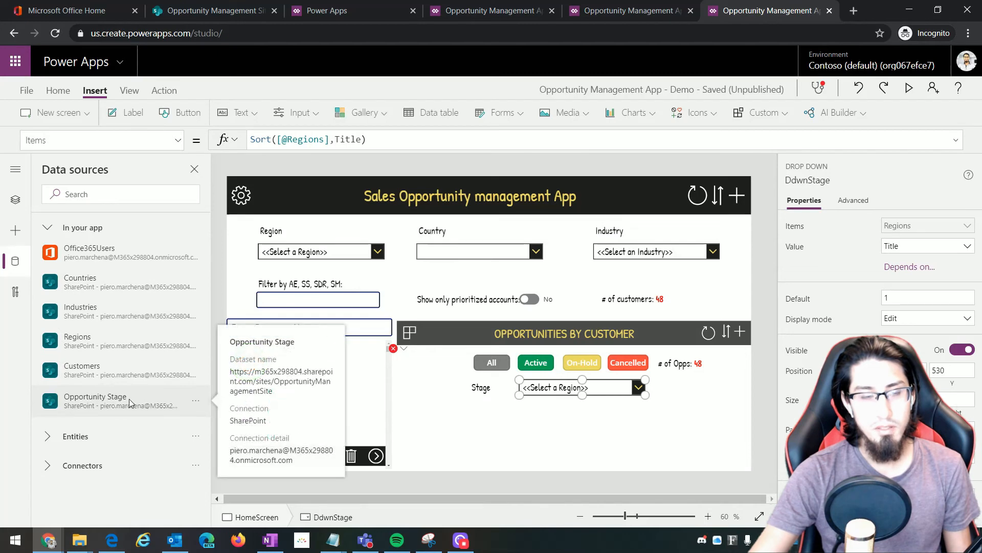
Point DdwnStage's Items at the new list: Sort([@'Opportunity Stage'],Title)
left_click(302, 139)
left_click_drag(323, 139, 288, 139)
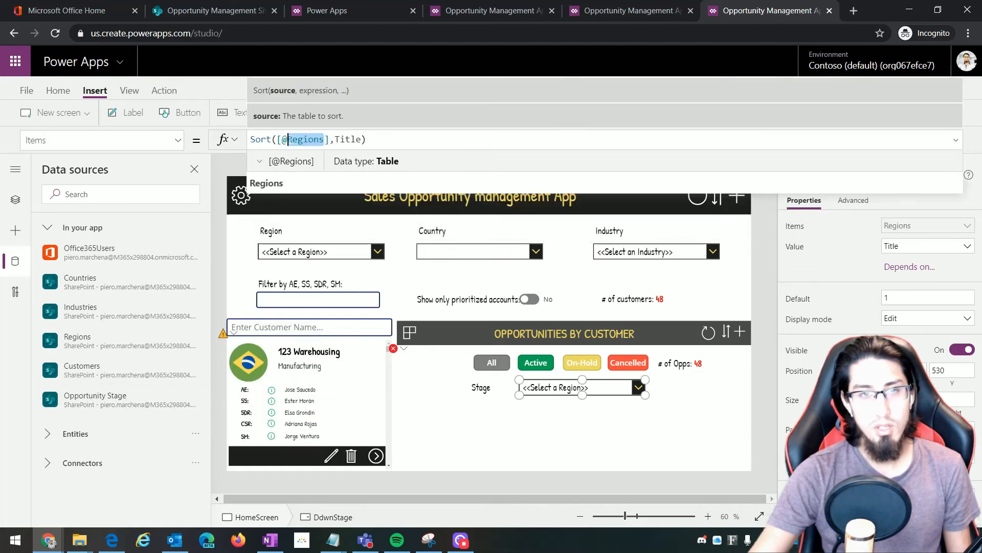
type("Op")
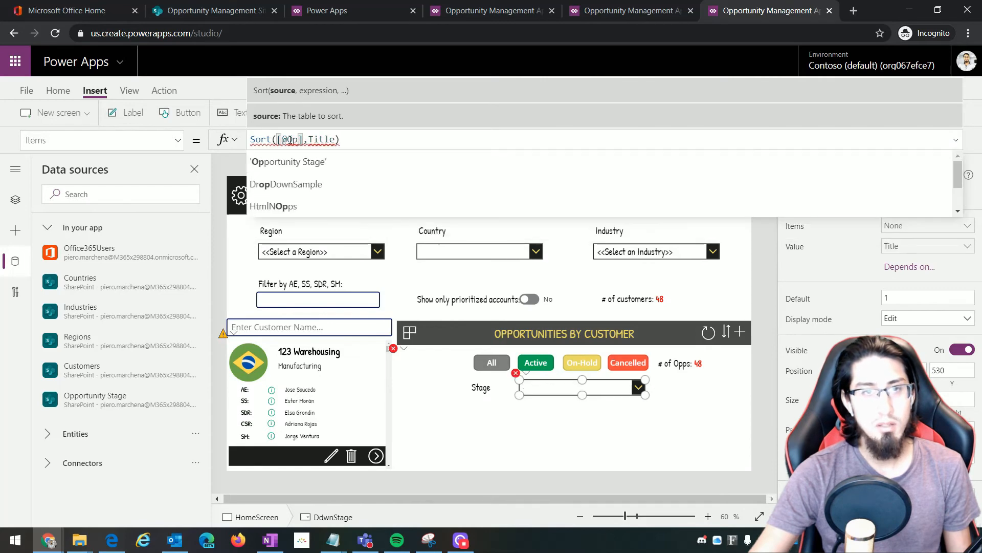
left_click(295, 164)
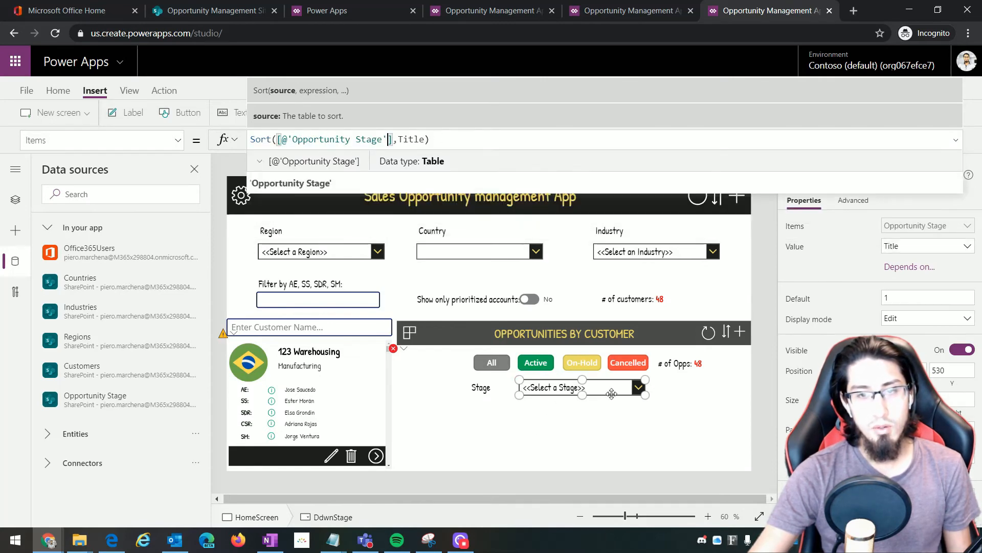
left_click(601, 409)
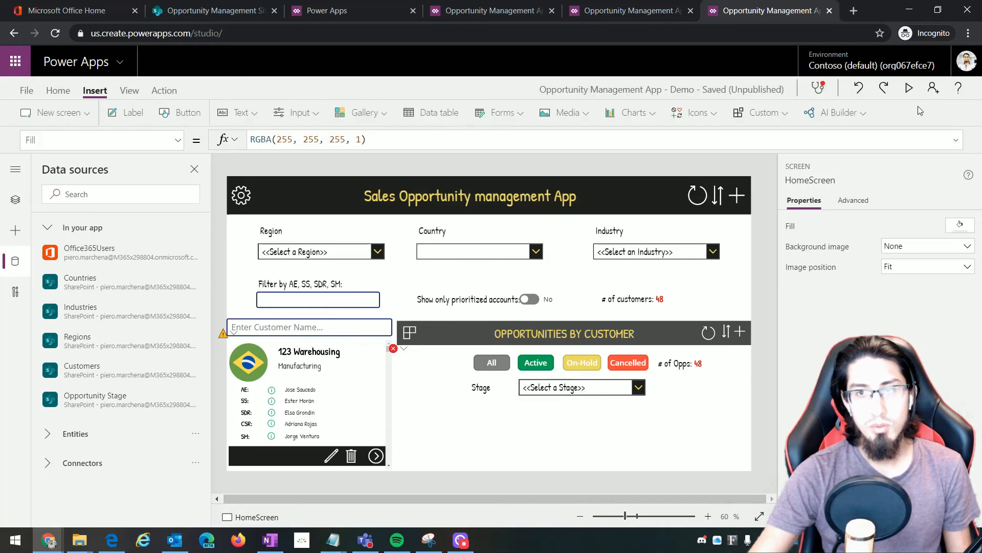
Preview the app to check the Stage dropdown's options, then return to editing it
left_click(909, 88)
left_click(732, 393)
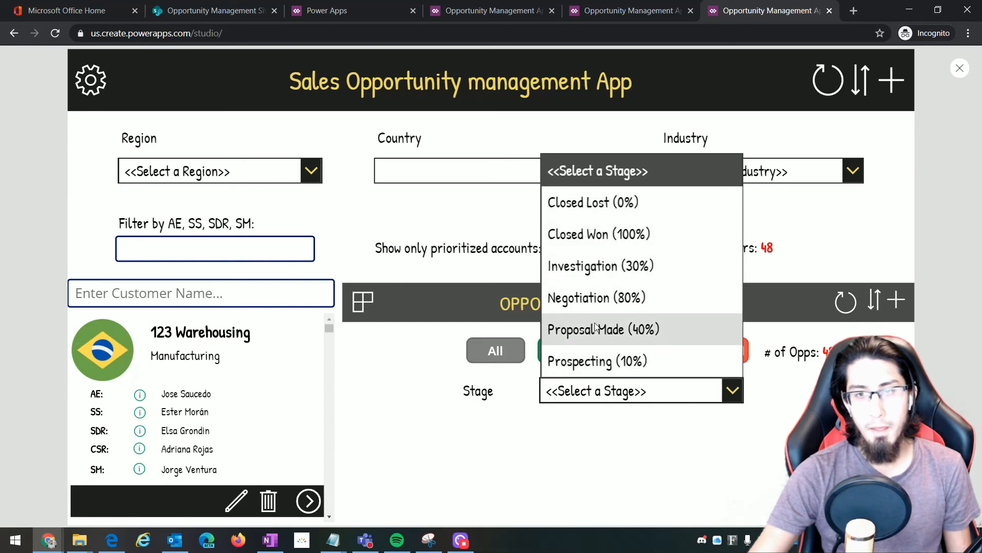
left_click(786, 434)
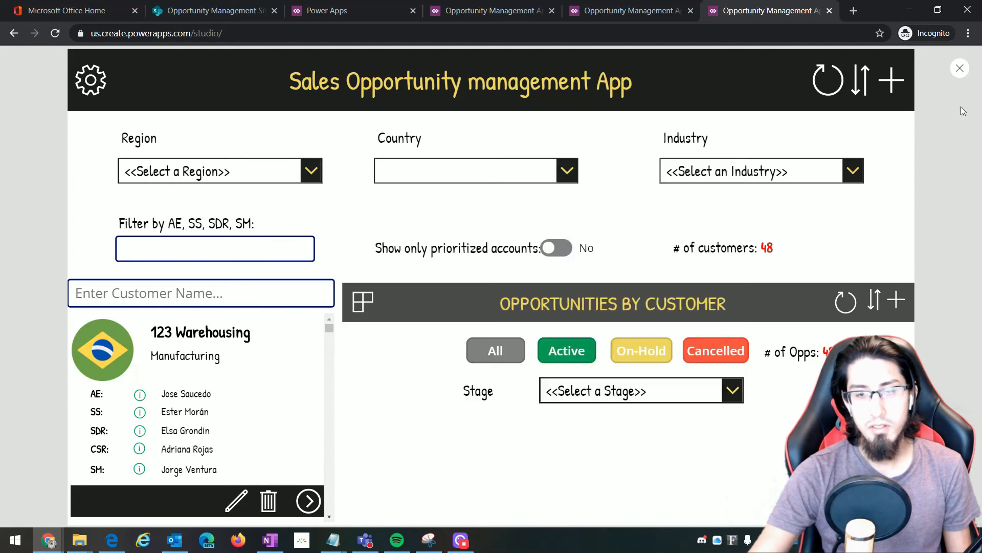
left_click(955, 77)
left_click(576, 388)
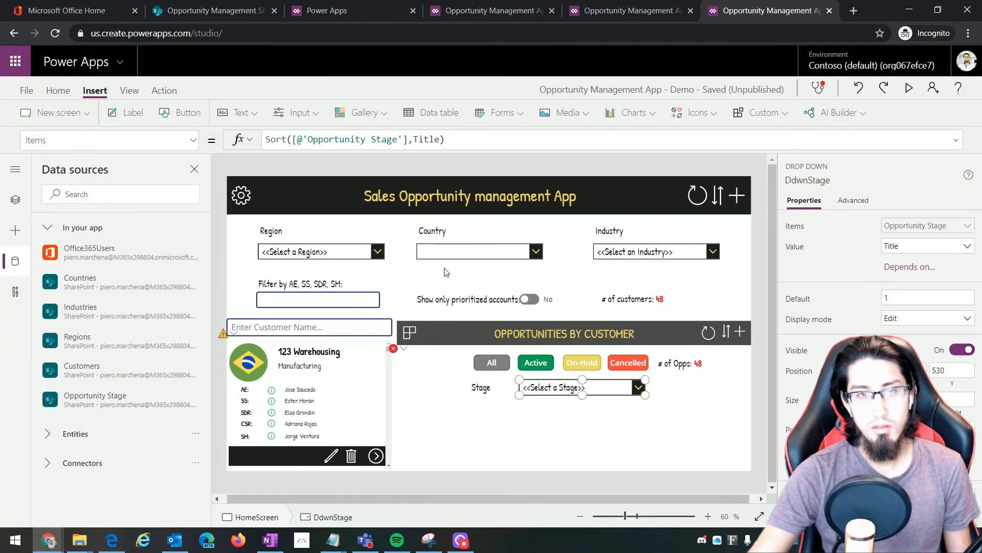
Replace Title with Order in the Items sort and compare against the SharePoint Order column
left_click_drag(413, 139, 439, 140)
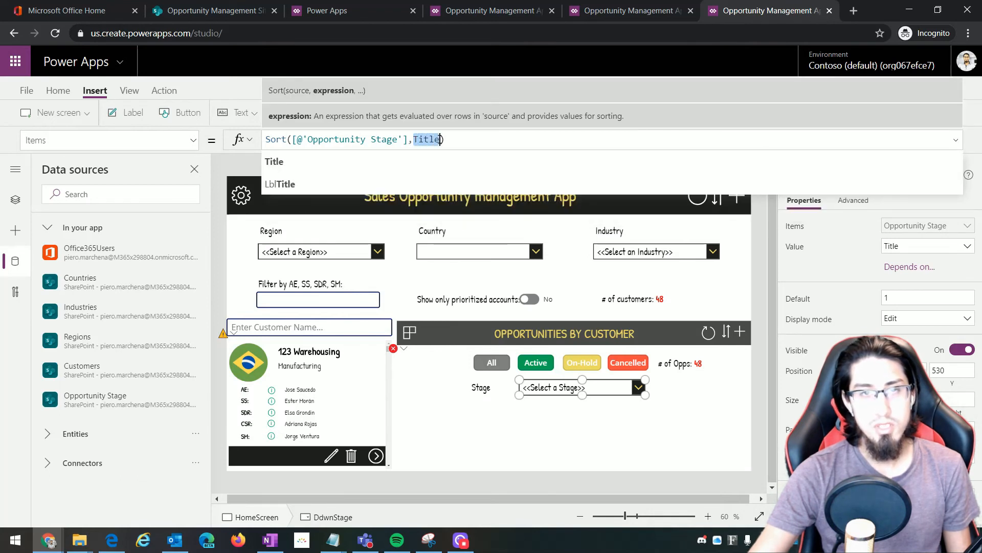
type("Or")
type("der")
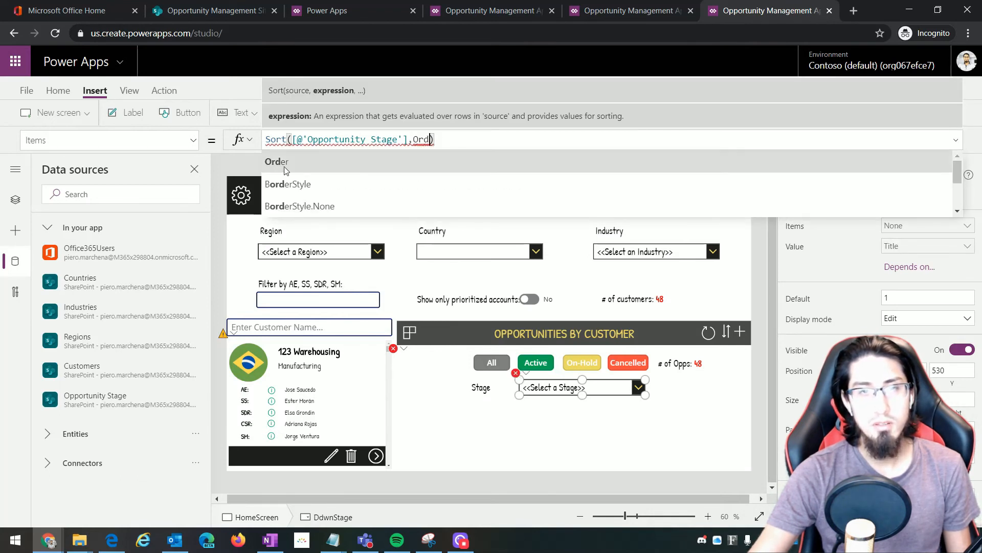
left_click(756, 282)
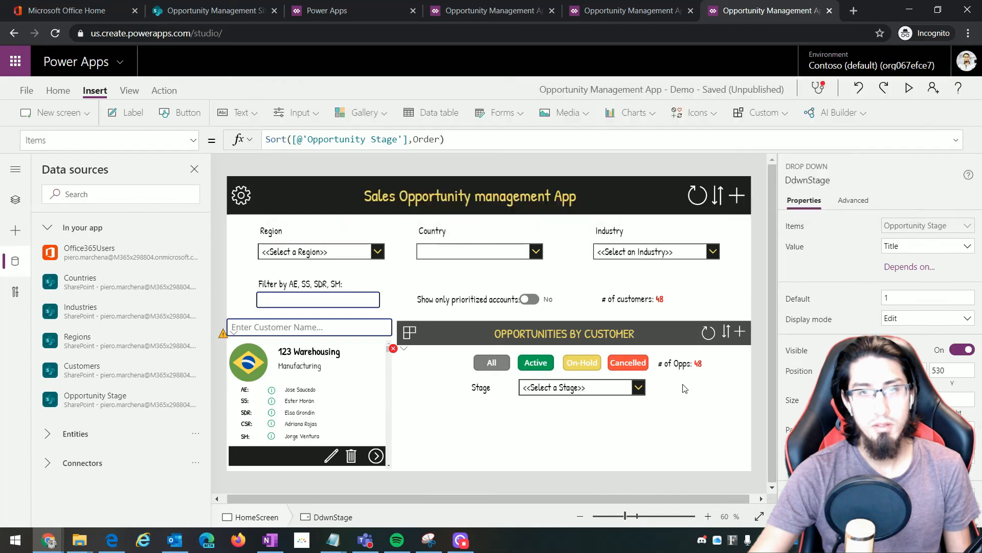
left_click(215, 10)
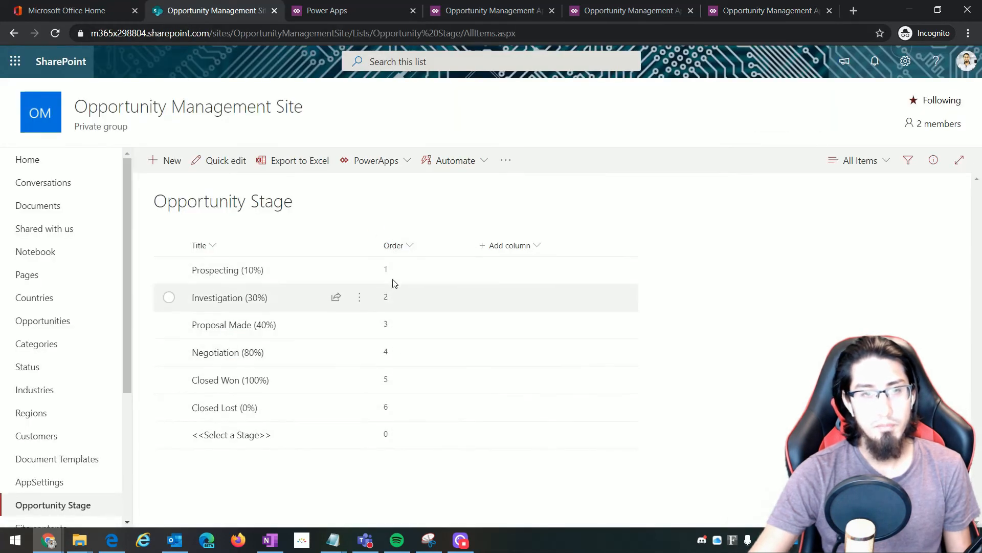
left_click(614, 10)
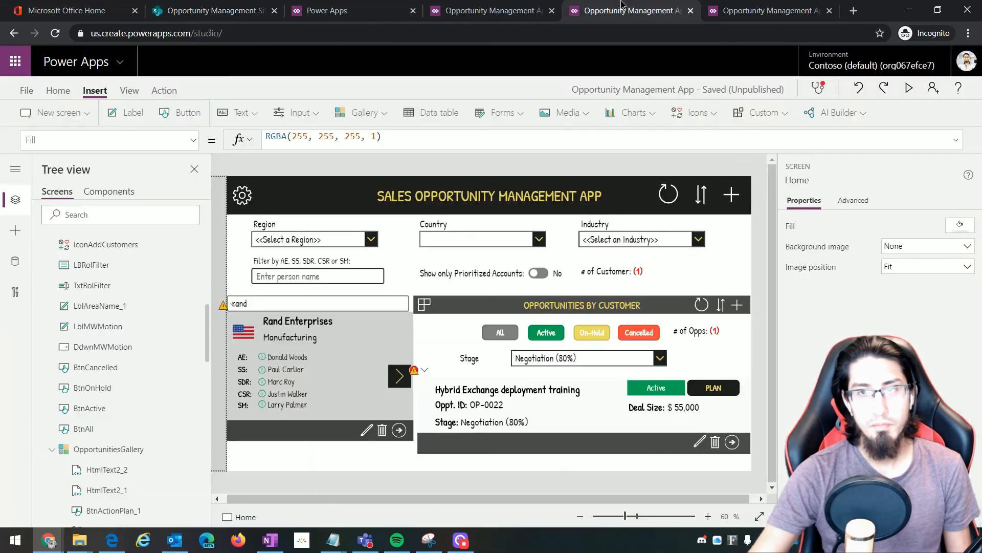
left_click(761, 9)
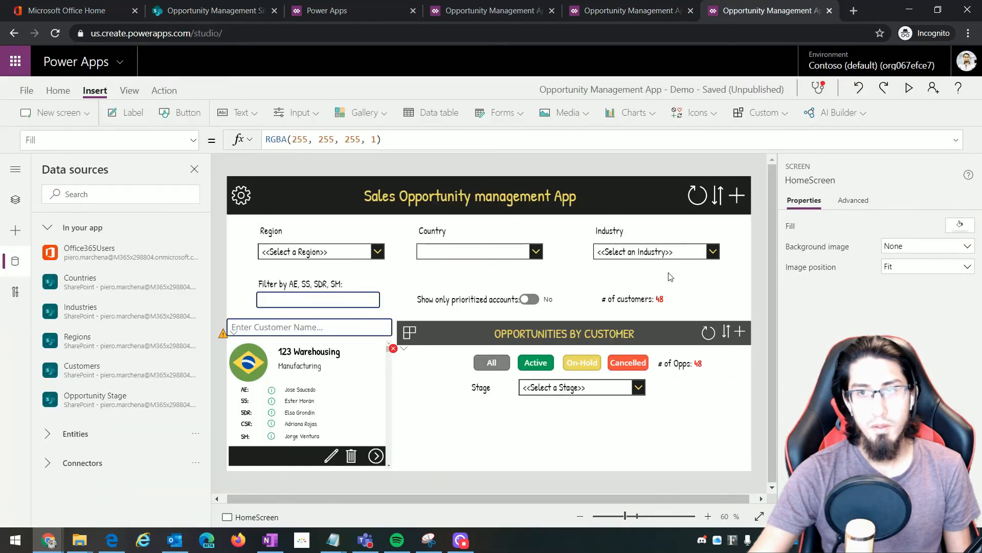
Preview the app to confirm the Stage choices now follow the Order sequence
left_click(908, 87)
left_click(632, 396)
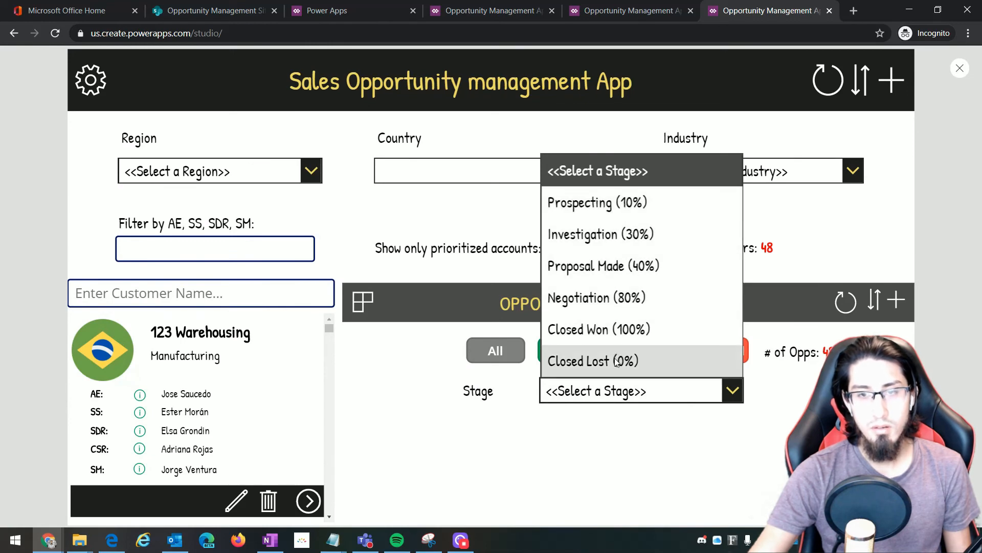
left_click(780, 430)
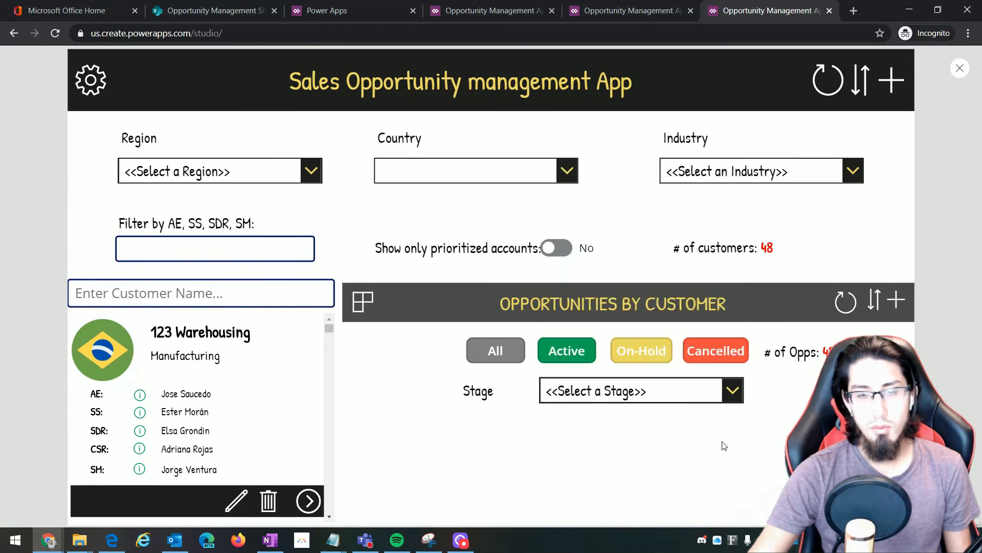
left_click(959, 70)
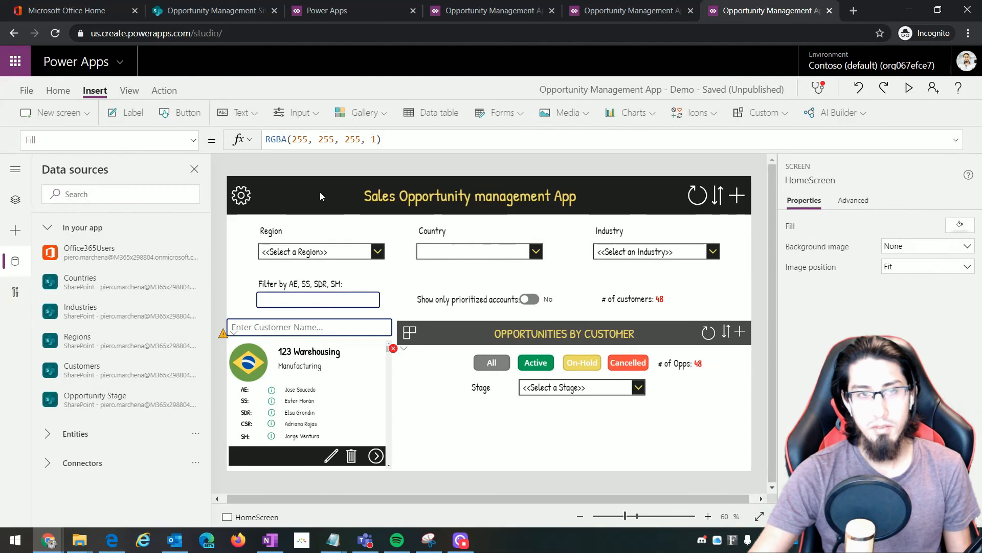
left_click(364, 113)
Insert blank vertical Gallery2 and size it under the Stage dropdown at 438, 586, 182 high
left_click(377, 256)
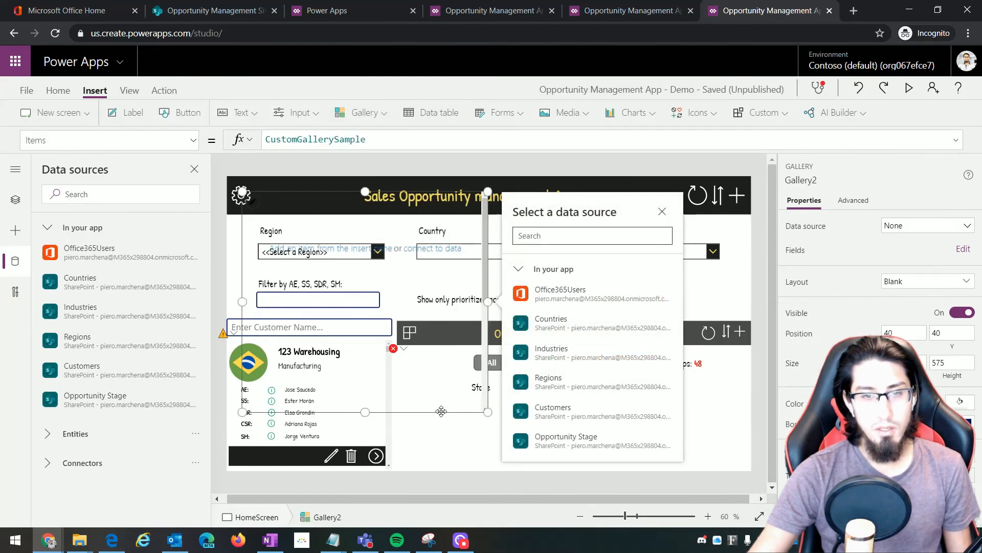
left_click_drag(495, 402, 585, 457)
left_click_drag(522, 339, 517, 401)
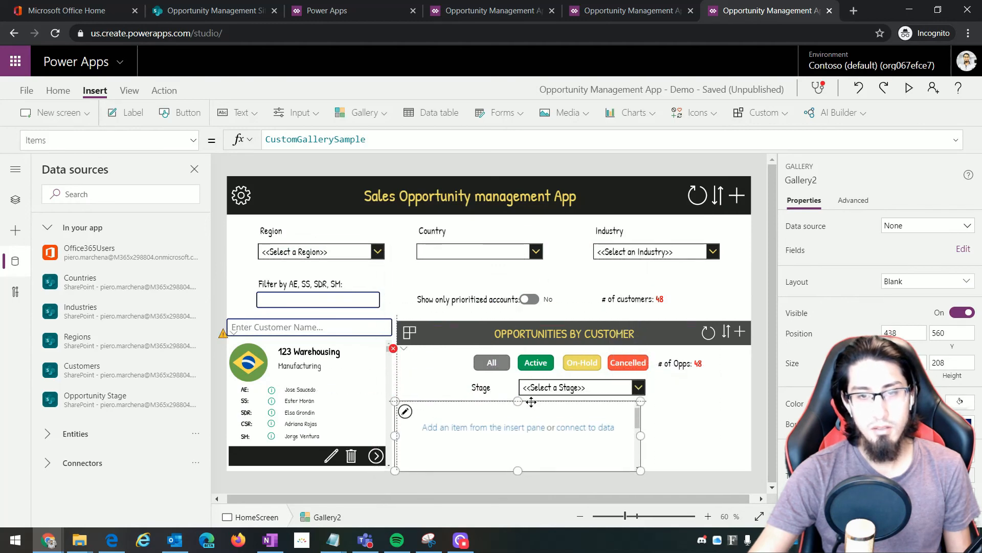
left_click_drag(641, 435, 762, 447)
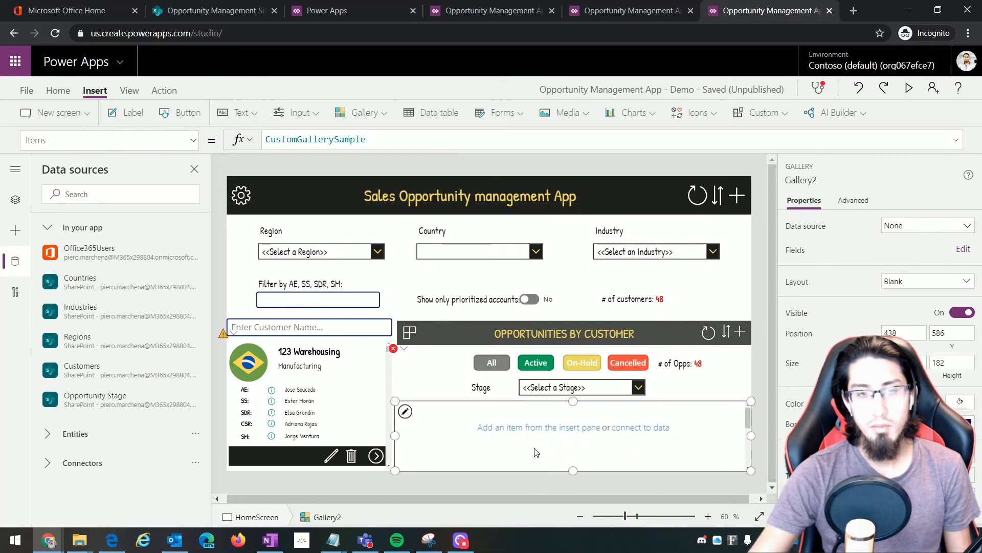
Add a SharePoint connection to the Opportunity Management Site as a data source
left_click(75, 191)
type("Sharew")
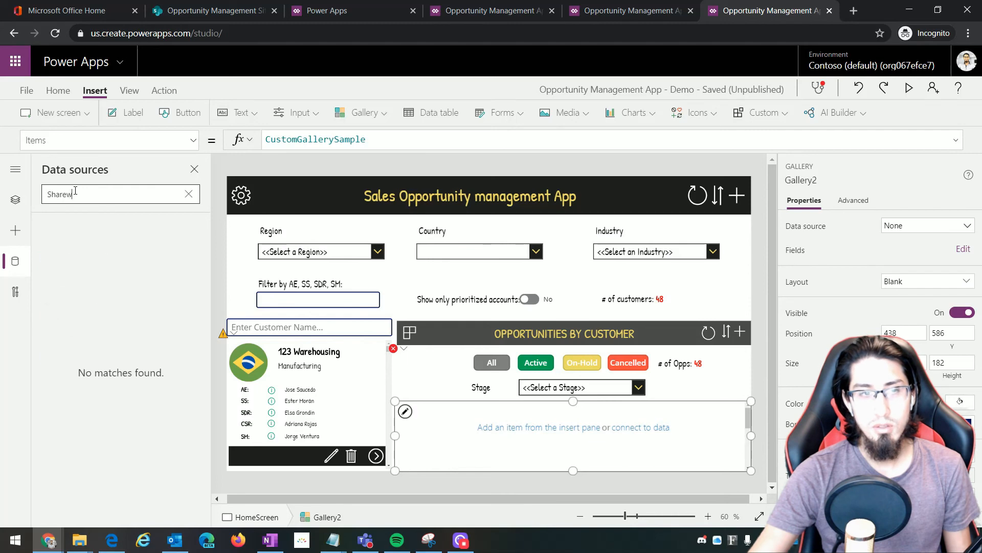
key("BackSpace")
type("P")
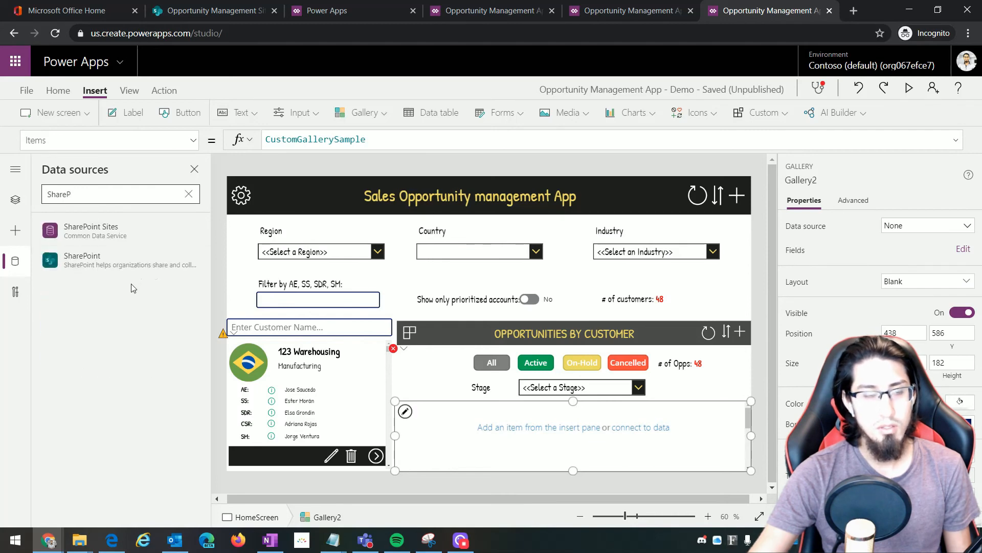
left_click(81, 262)
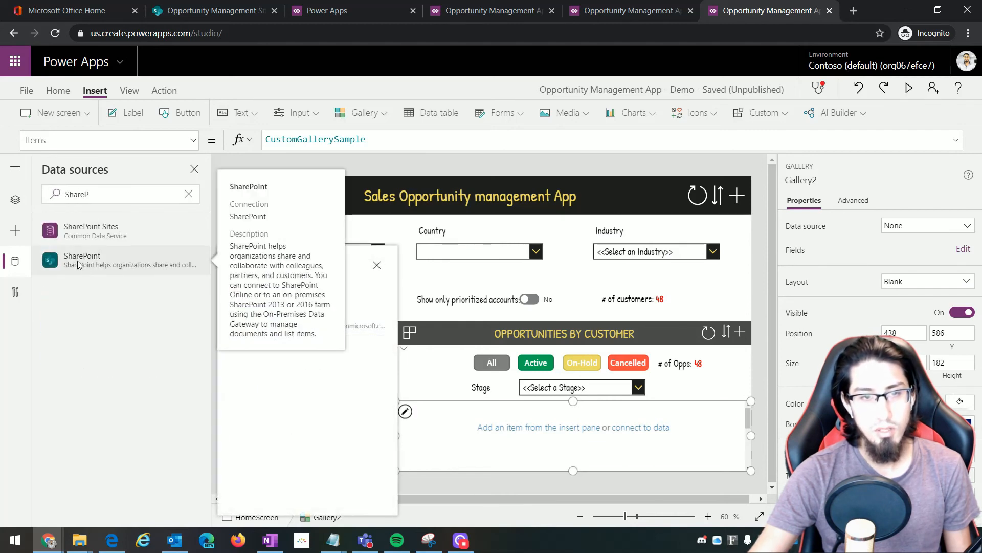
left_click(277, 324)
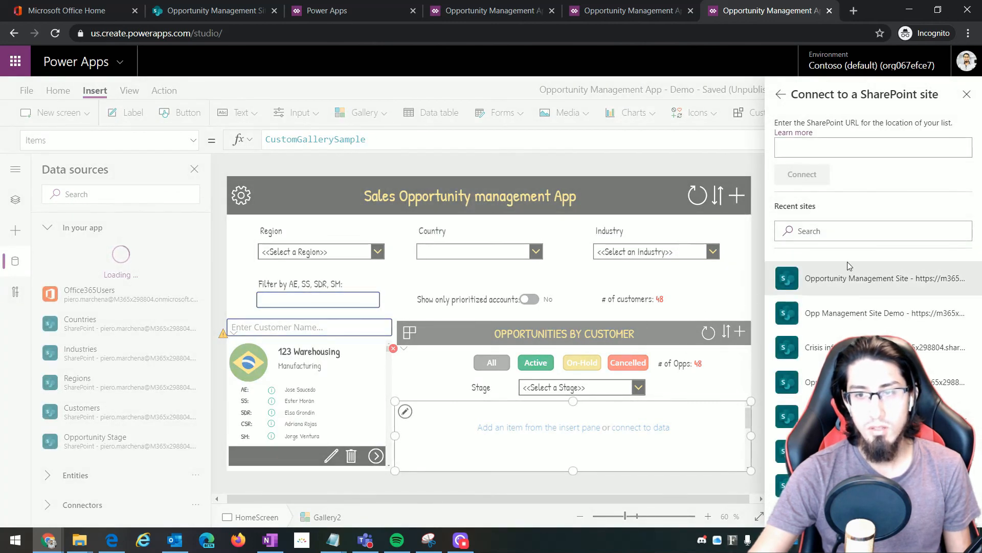
left_click(829, 280)
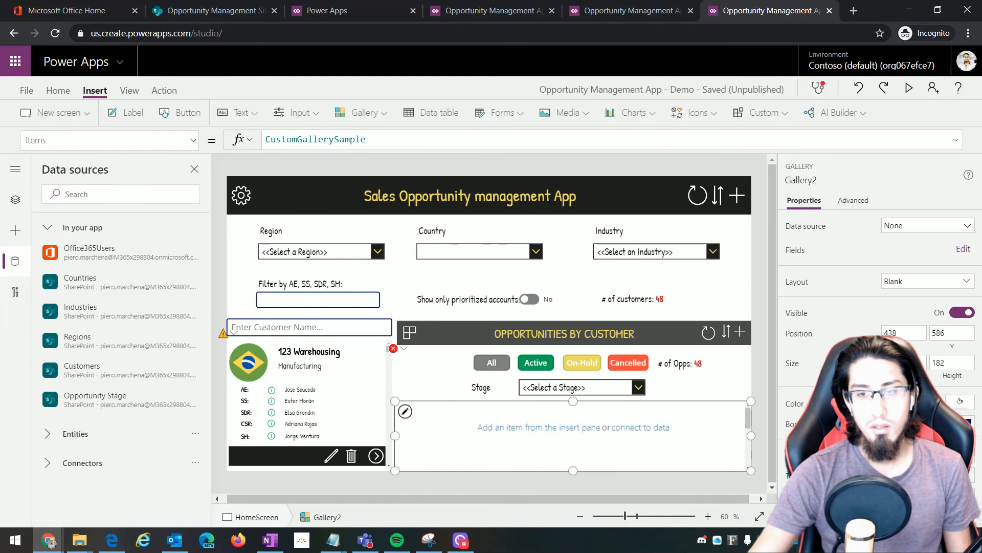
Browse Gallery2's data source choices for Opportunities, then switch over to the SharePoint site
mouse_move(88, 439)
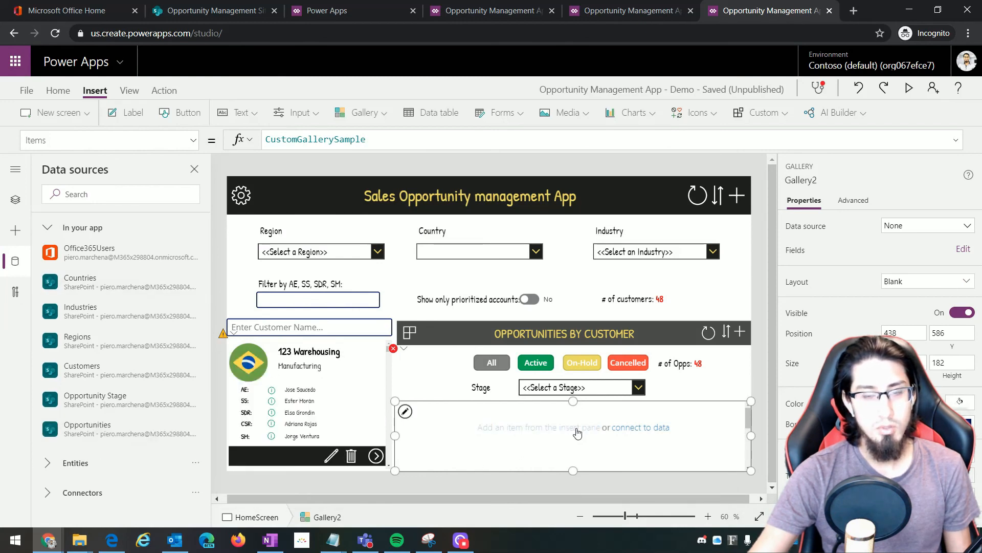
left_click(633, 433)
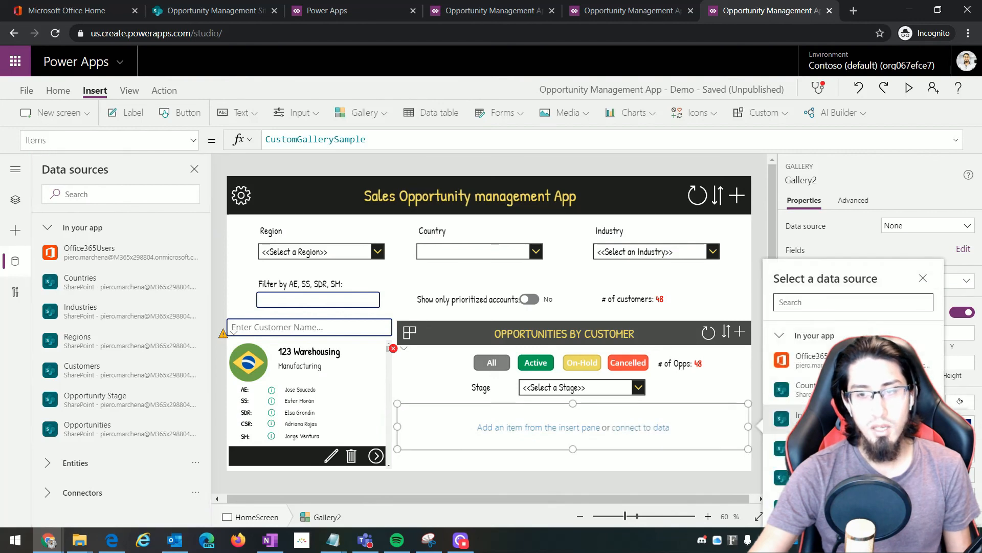
scroll(851, 399, "down", 1)
key("Escape")
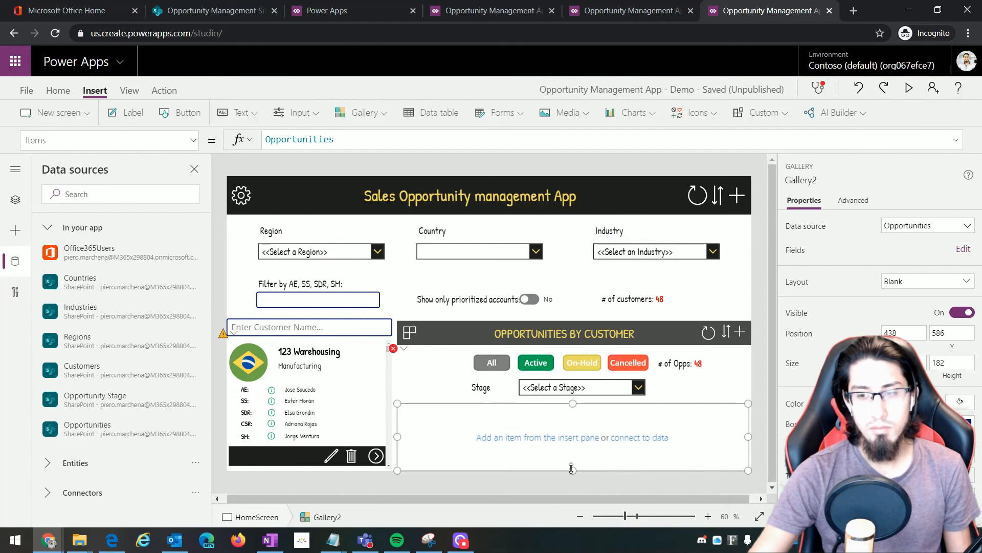
left_click(189, 11)
Open the Opportunities list in SharePoint to review its Customer, Status, PotentialDealSize and OpptStage columns
scroll(81, 362, "down", 4)
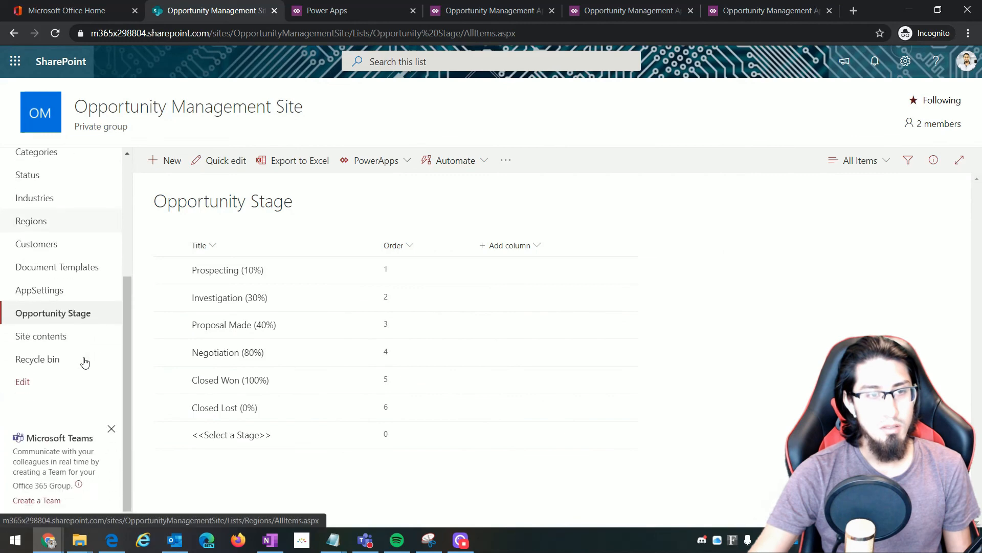
scroll(40, 347, "up", 1)
left_click(44, 194)
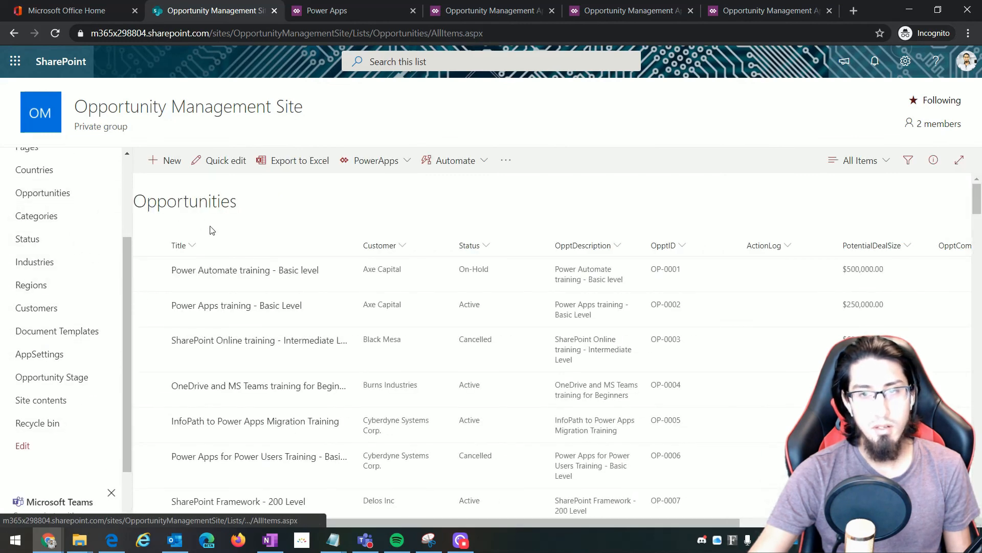
left_click_drag(325, 522, 401, 532)
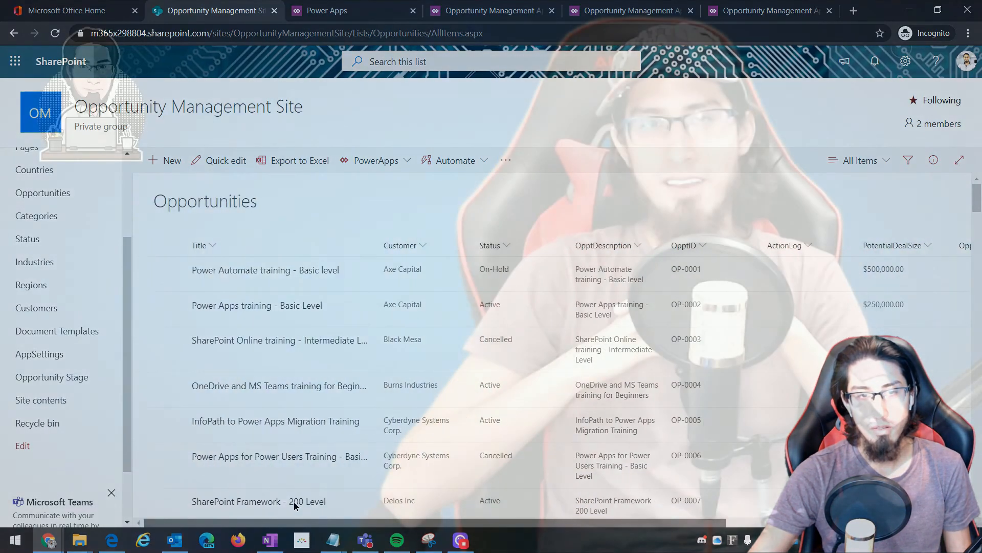